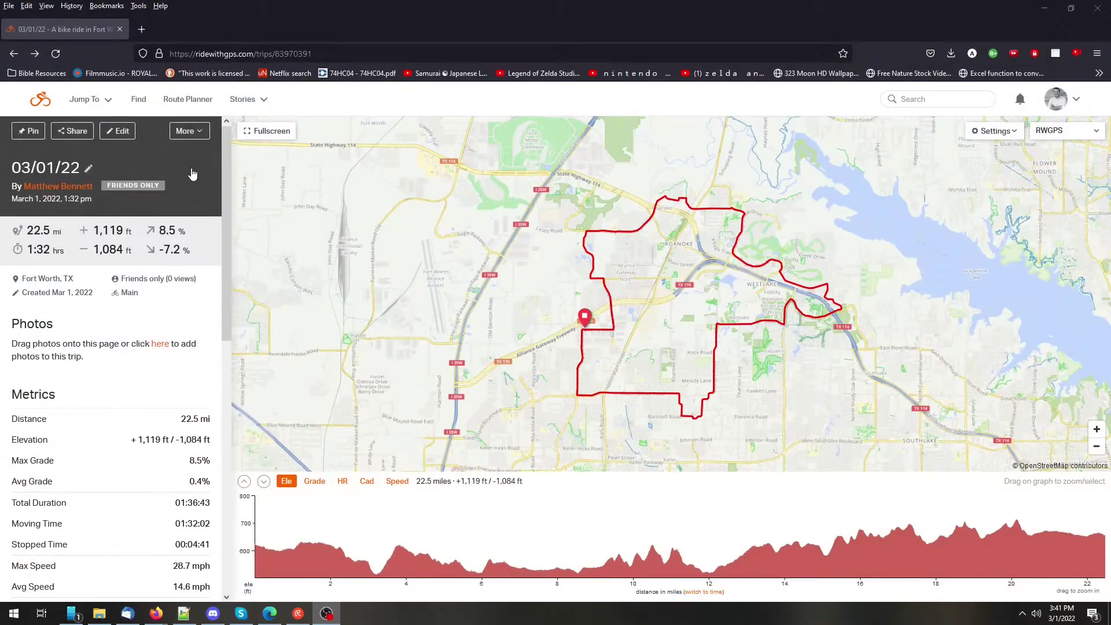
Export the 03/01/22 ride as a TCX History file and save it to disk as 03_01_22.tcx
{"action": "left_click", "coordinate": [197, 138]}
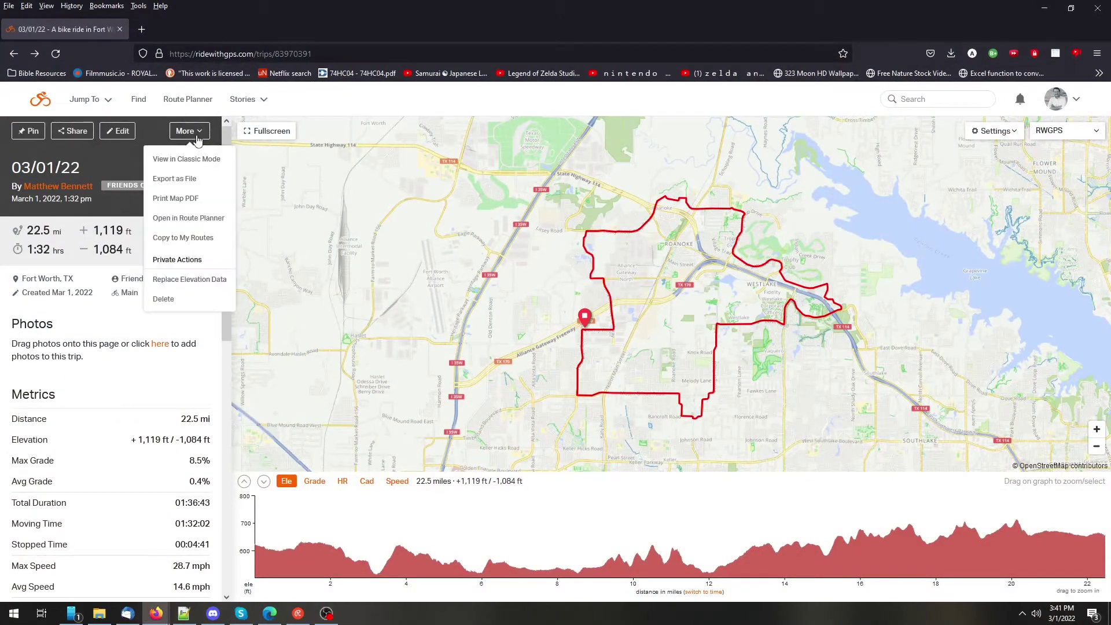
{"action": "left_click", "coordinate": [201, 183]}
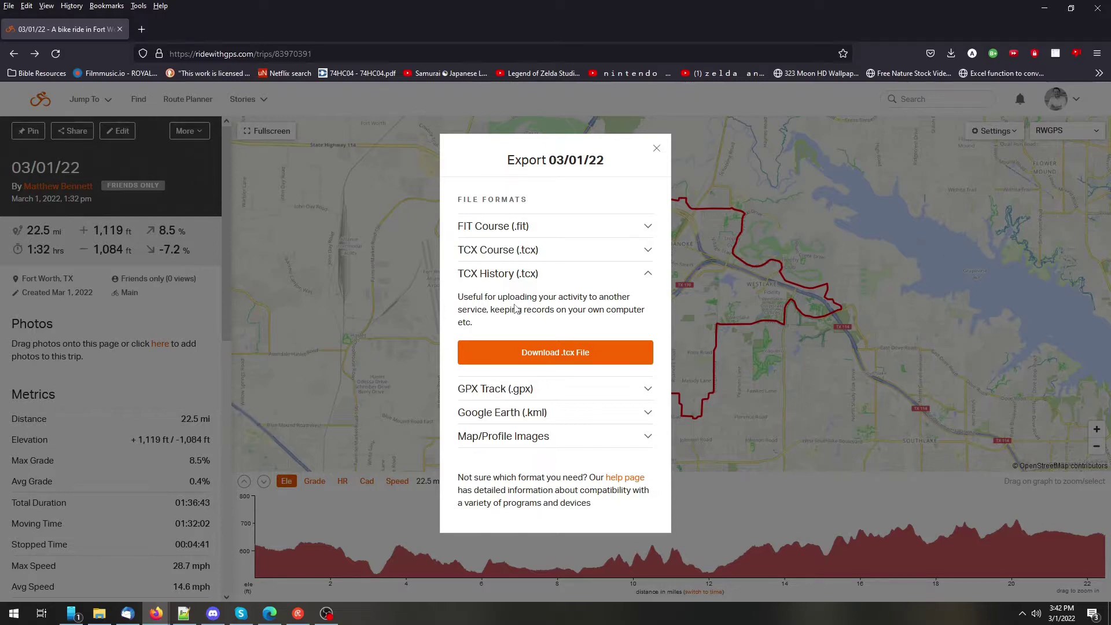
{"action": "left_click", "coordinate": [554, 362]}
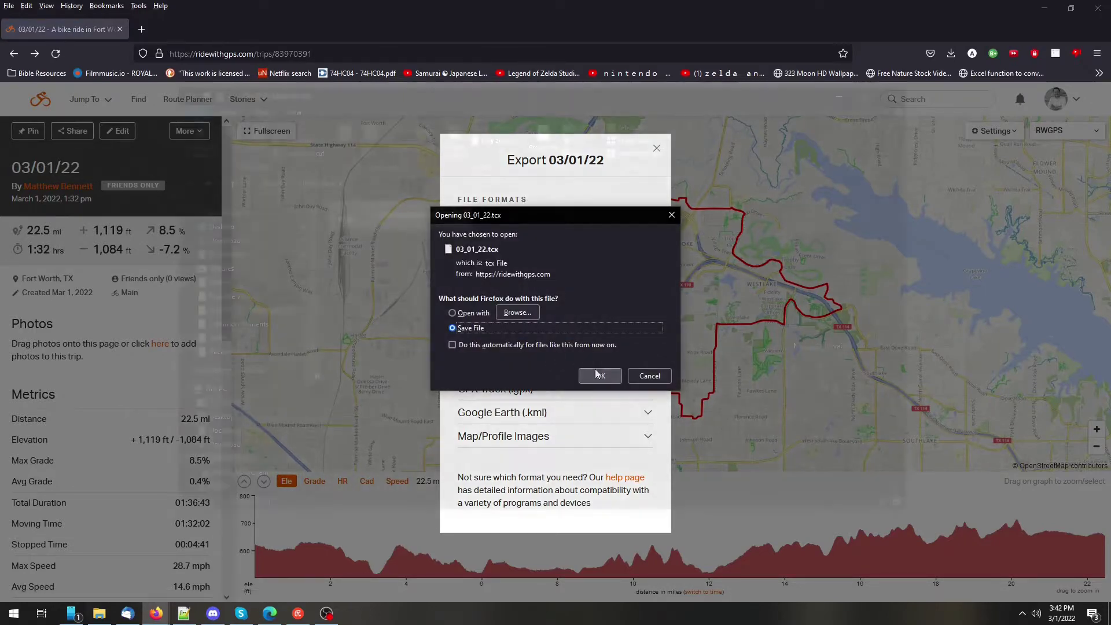
{"action": "left_click", "coordinate": [597, 375]}
Copy all the MP4 videos, GX010059 to GX190059, from the HERO8 BLACK's DCIM\100GOPRO folder into D:\GoPro
{"action": "double_click", "coordinate": [403, 225]}
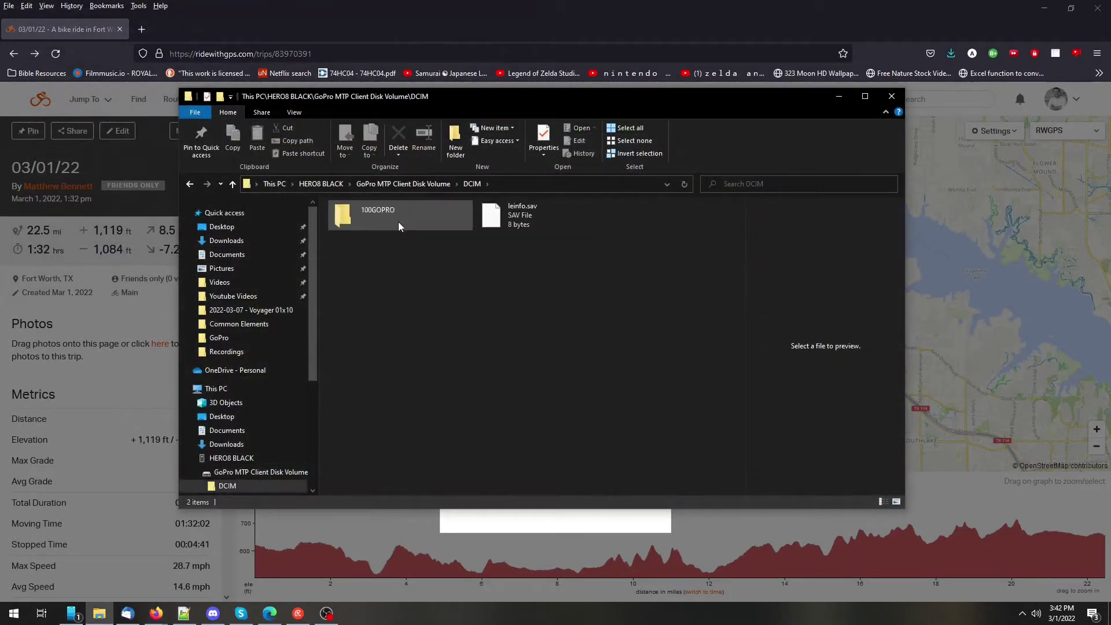
{"action": "double_click", "coordinate": [398, 225]}
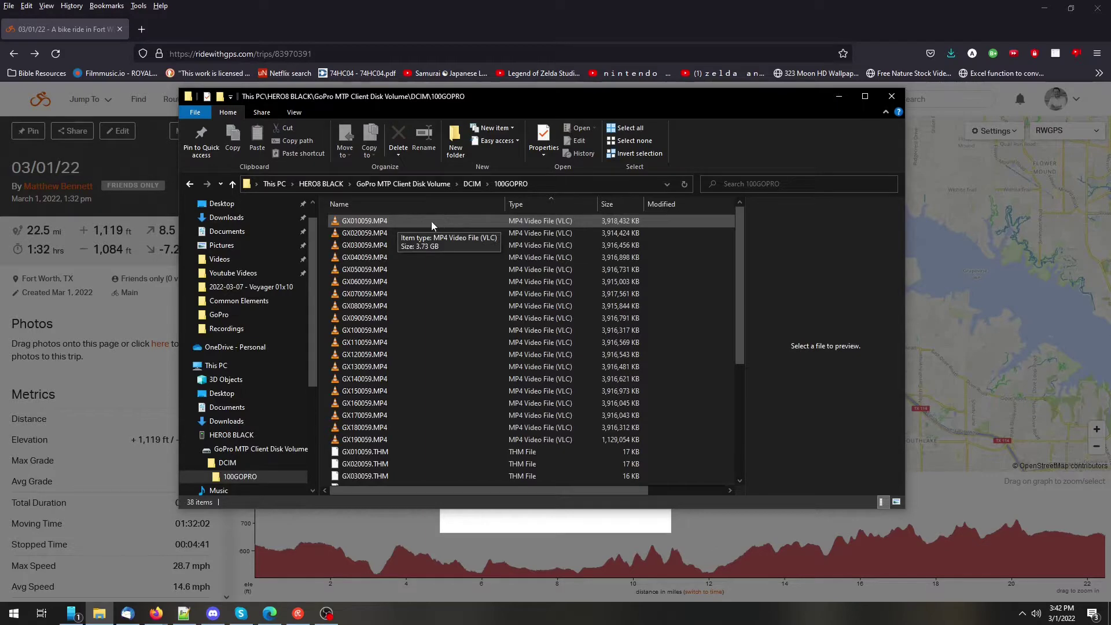
{"action": "left_click", "coordinate": [421, 220]}
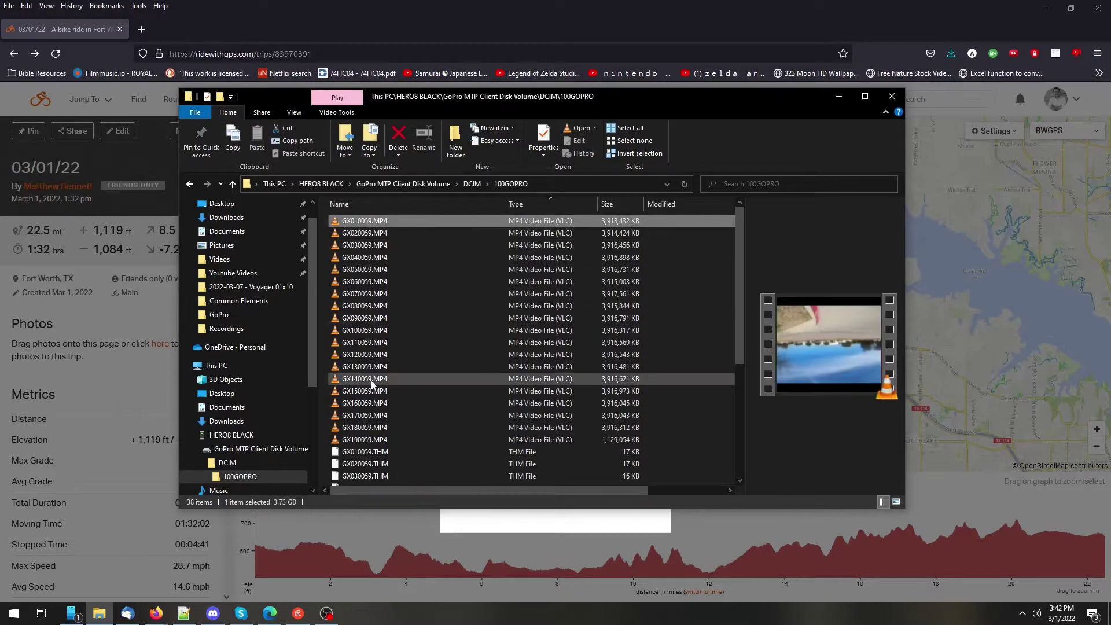
{"action": "left_click", "coordinate": [404, 439], "text": "shift"}
{"action": "scroll", "coordinate": [415, 415], "scroll_direction": "down", "scroll_amount": 1}
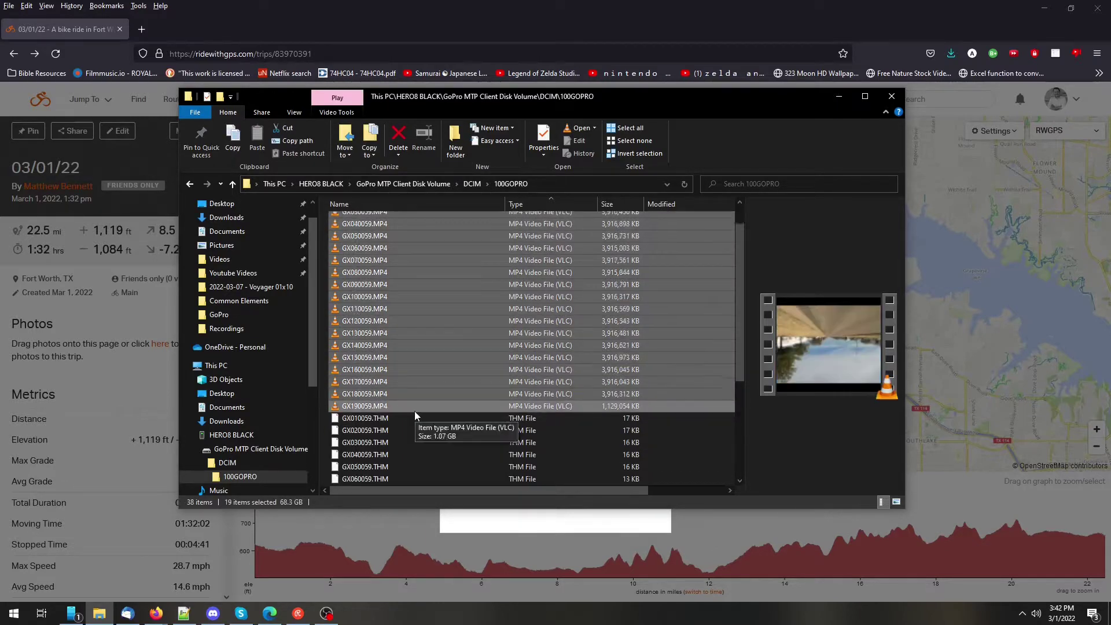
{"action": "scroll", "coordinate": [414, 414], "scroll_direction": "down", "scroll_amount": 4}
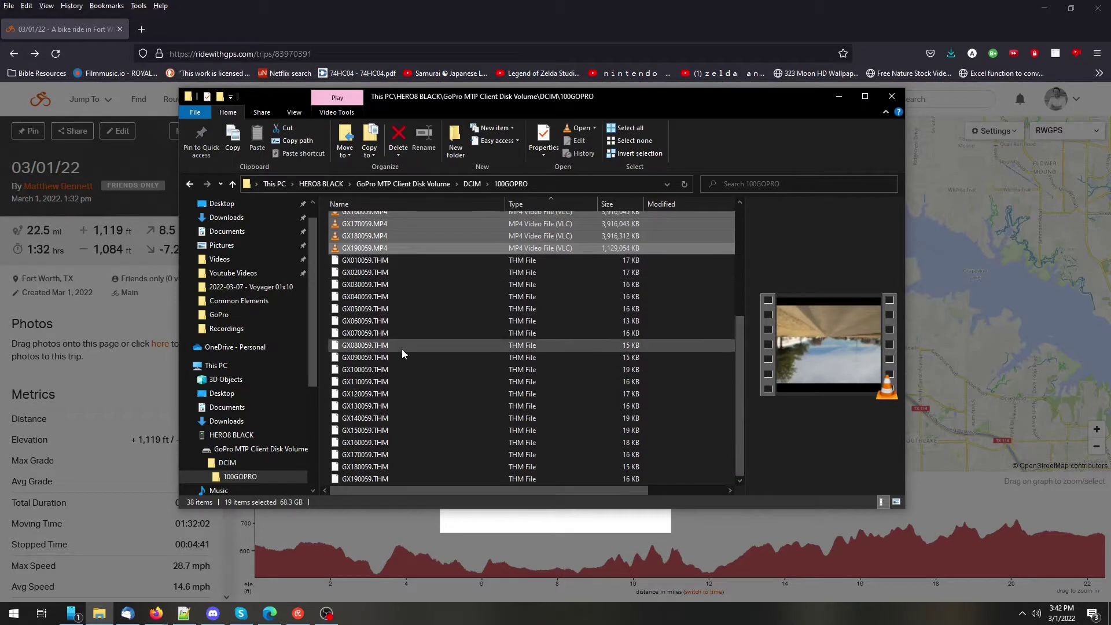
{"action": "scroll", "coordinate": [405, 353], "scroll_direction": "up", "scroll_amount": 5}
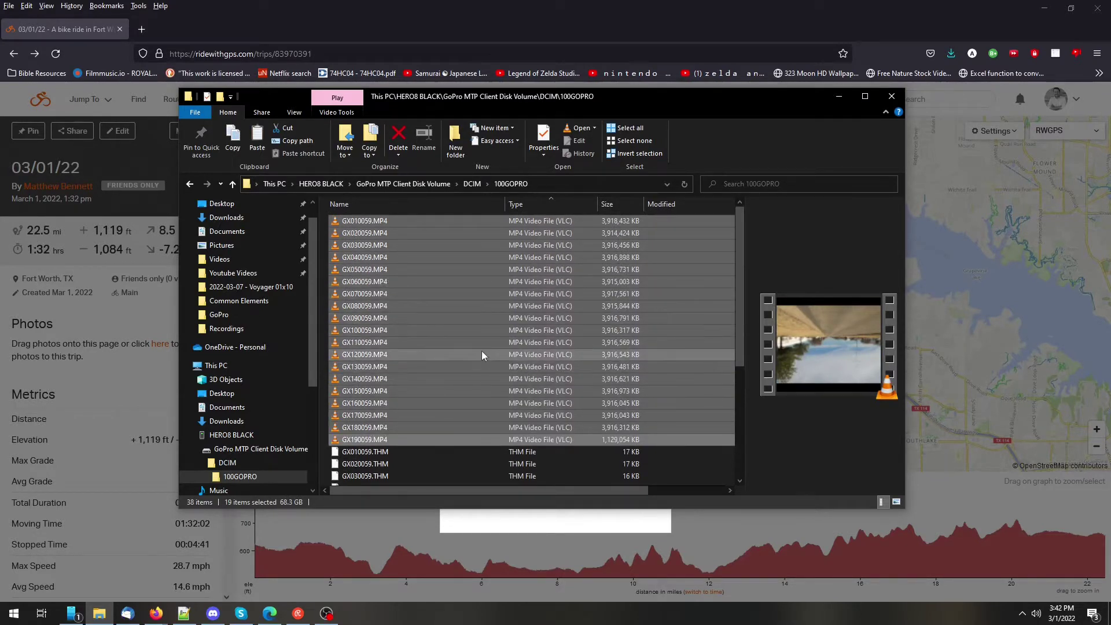
{"action": "left_click", "coordinate": [220, 315]}
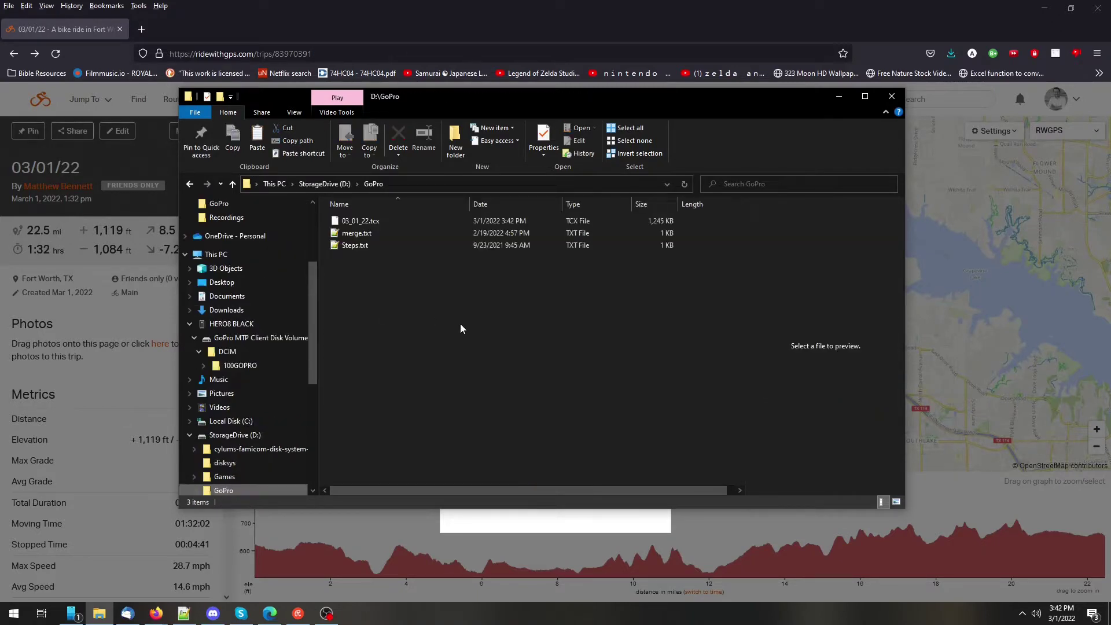
{"action": "key", "text": "ctrl+v"}
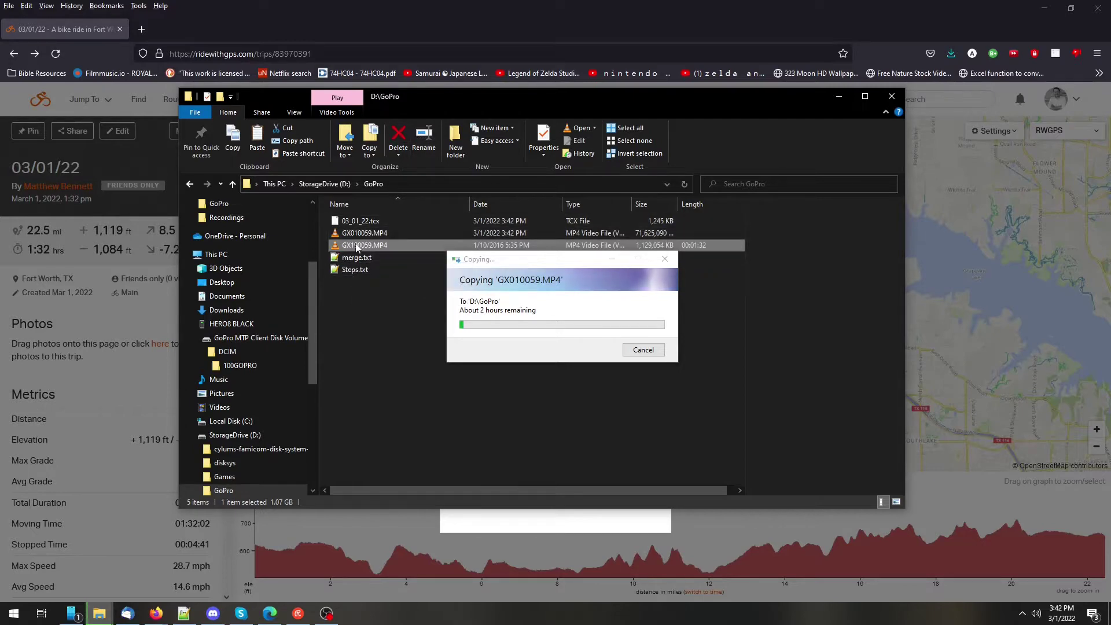
Open merge.txt from D:\GoPro and change the digit before .MP4 to 9 on all 23 lines
{"action": "left_click_drag", "start_coordinate": [448, 104], "coordinate": [589, 111]}
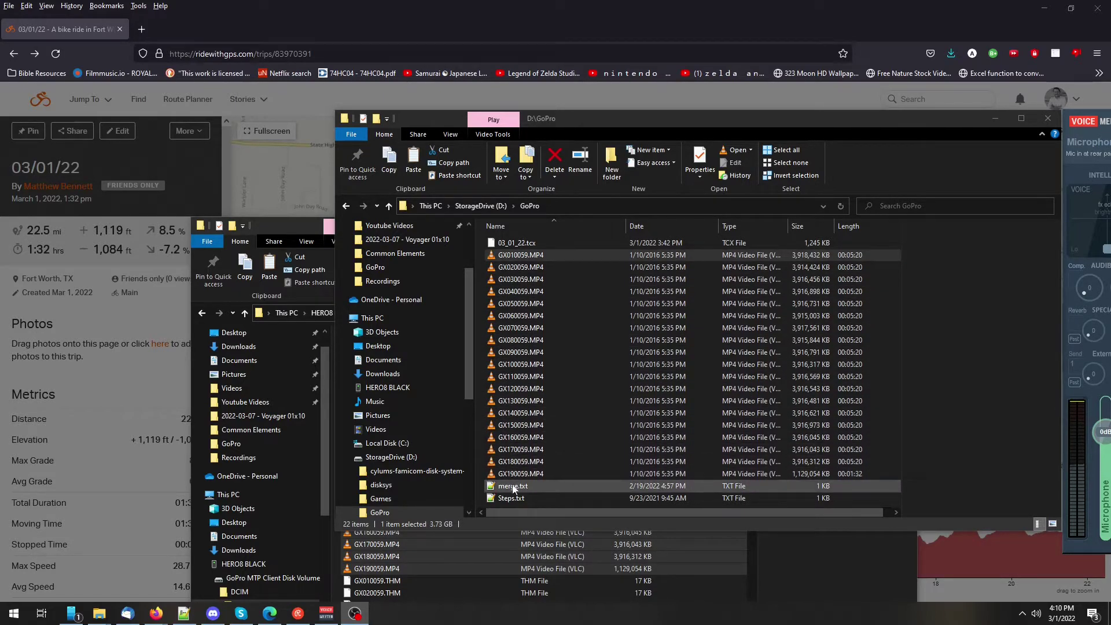
{"action": "left_click", "coordinate": [533, 486]}
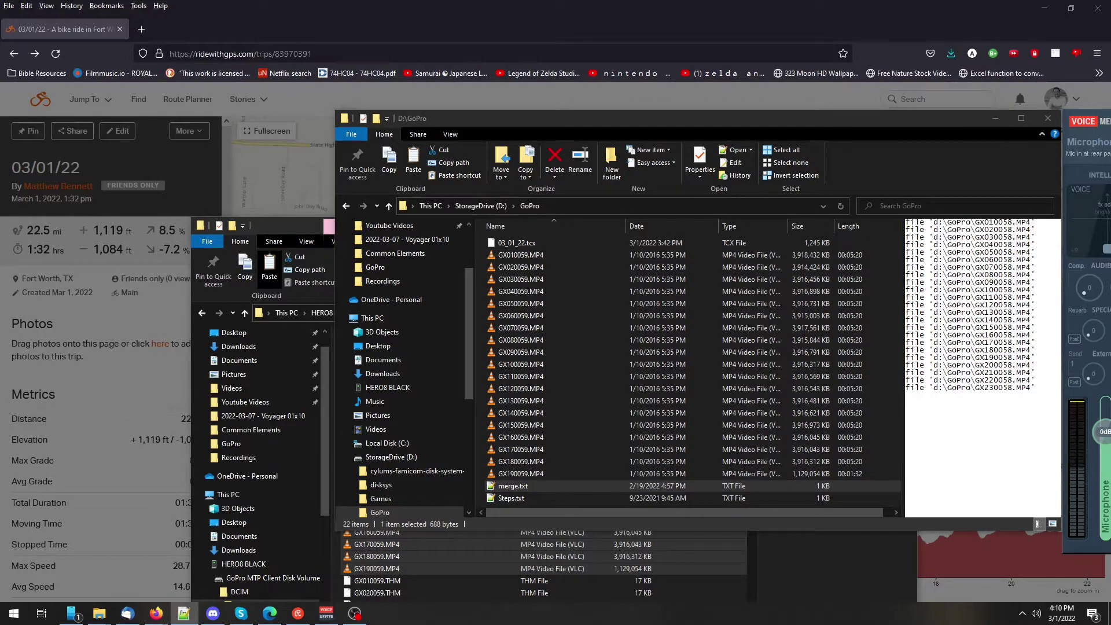
{"action": "key", "text": "Return"}
{"action": "left_click_drag", "start_coordinate": [1100, 194], "coordinate": [805, 158]}
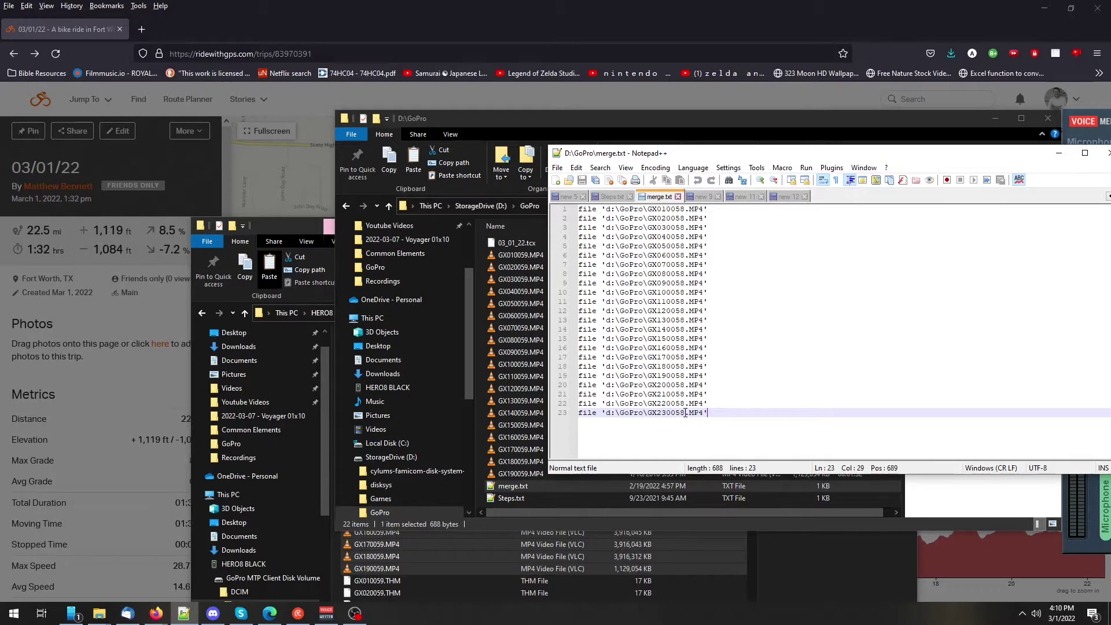
{"action": "left_click_drag", "start_coordinate": [686, 412], "coordinate": [681, 210]}
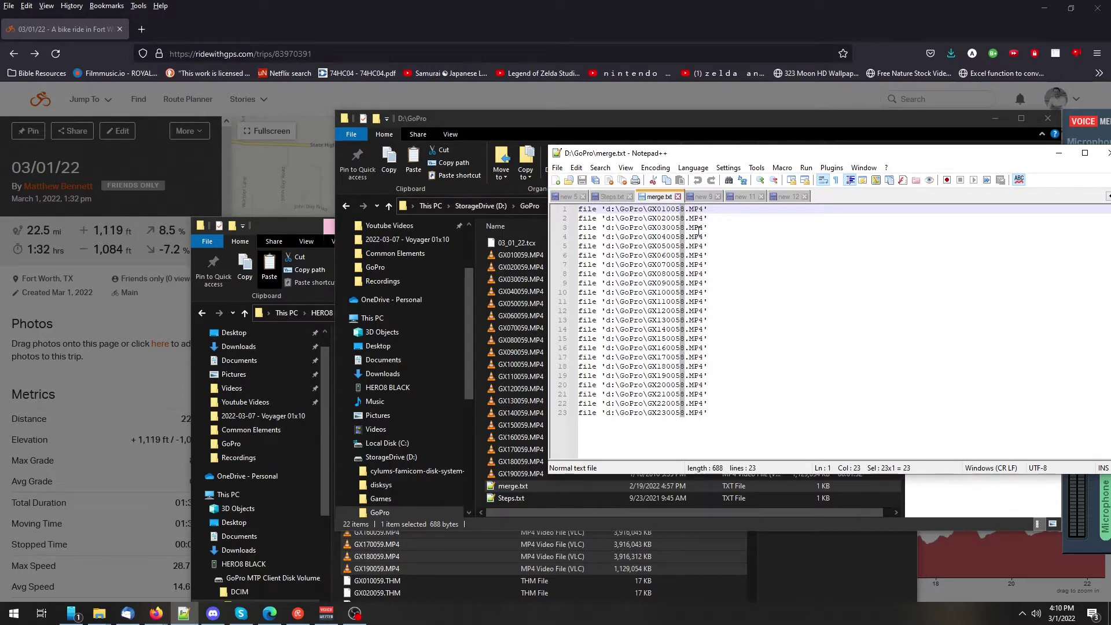
{"action": "type", "text": "9"}
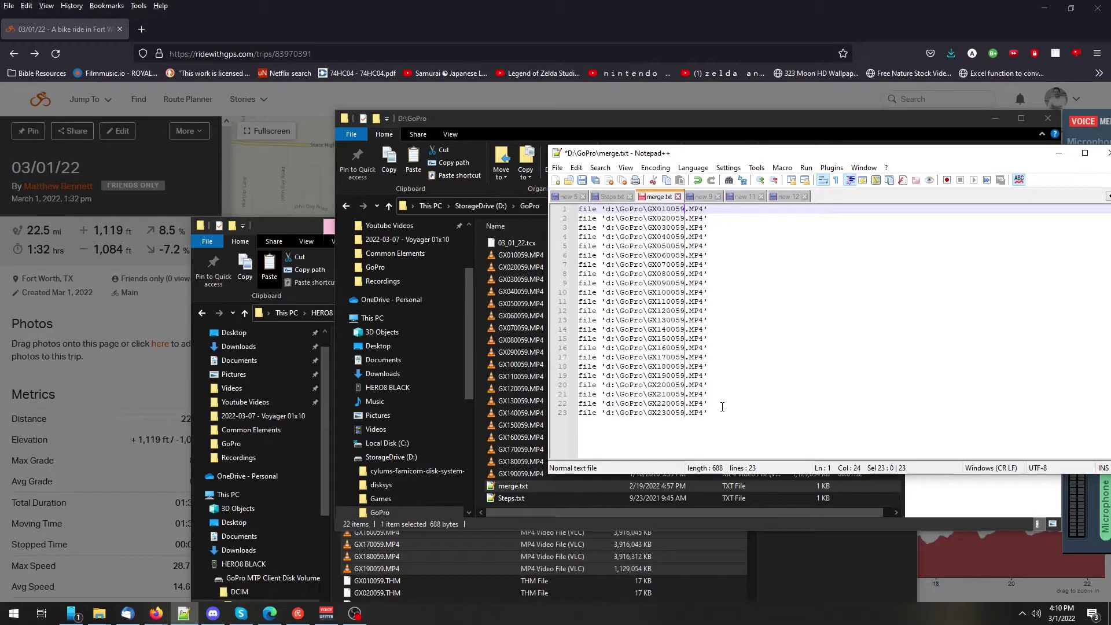
Remove the GX200059 to GX230059 lines from merge.txt, then save and close the file
{"action": "left_click_drag", "start_coordinate": [708, 403], "coordinate": [575, 404]}
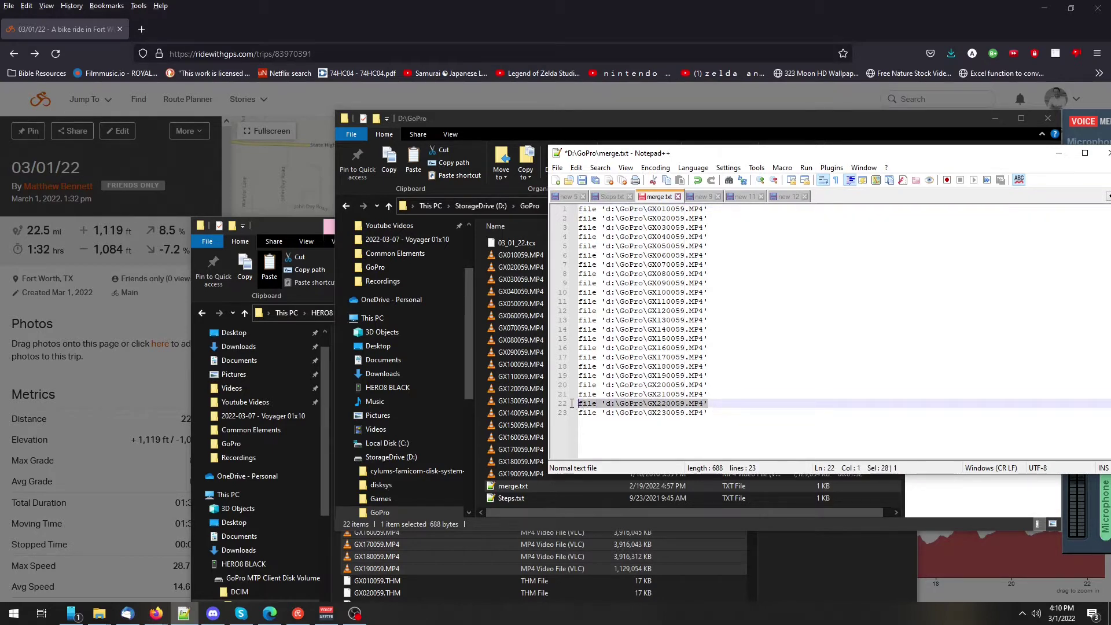
{"action": "left_click", "coordinate": [716, 415]}
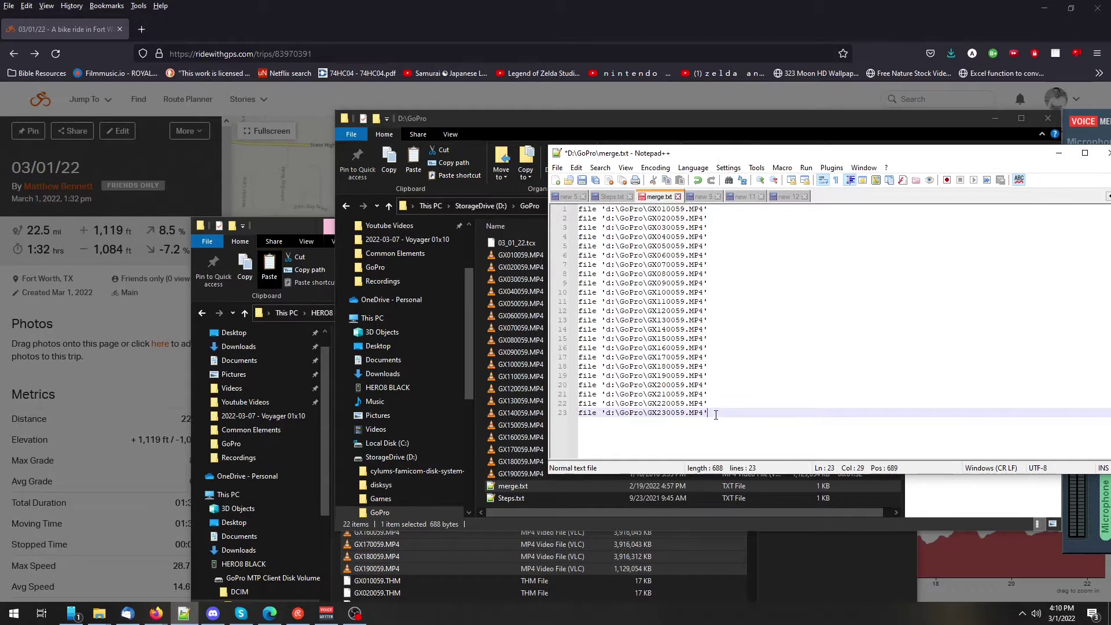
{"action": "left_click_drag", "start_coordinate": [716, 414], "coordinate": [572, 385]}
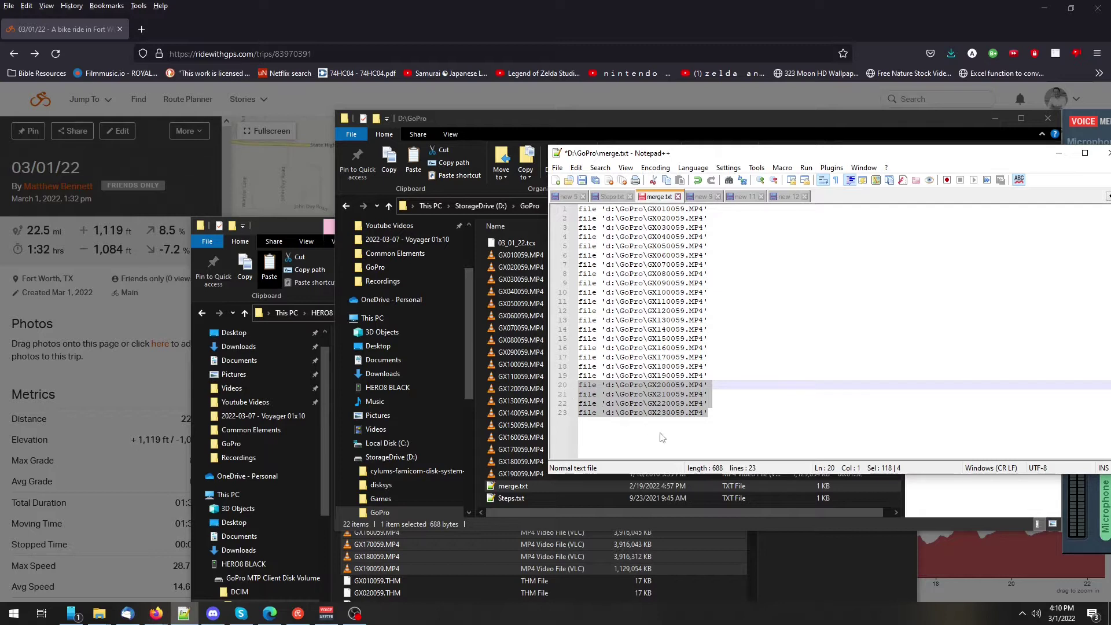
{"action": "key", "text": "Delete"}
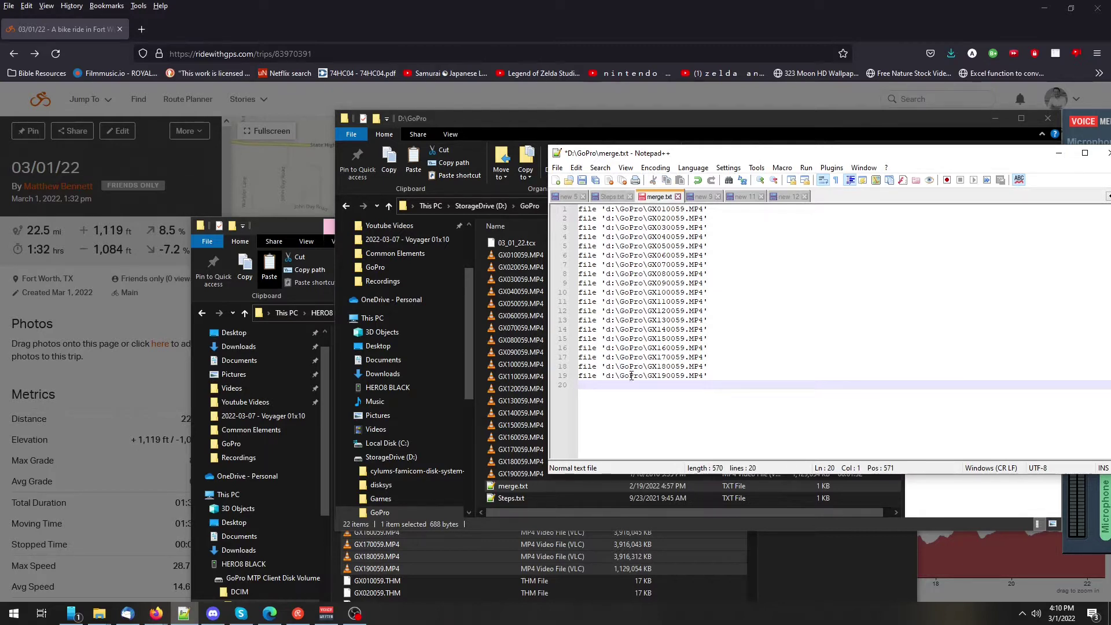
{"action": "key", "text": "ctrl+s"}
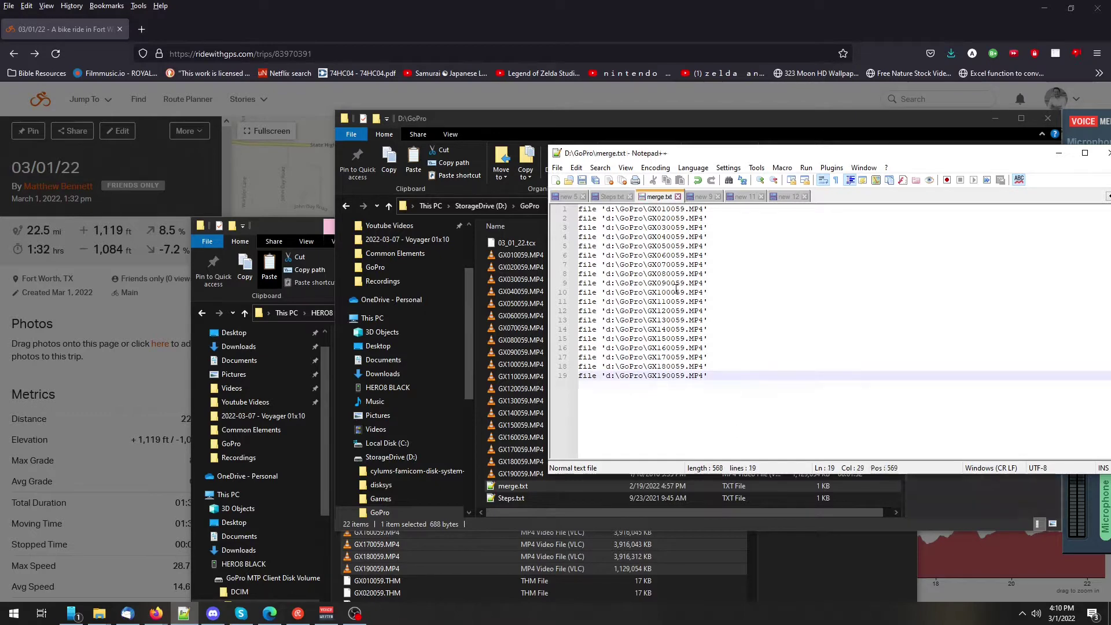
{"action": "key", "text": "alt+F4"}
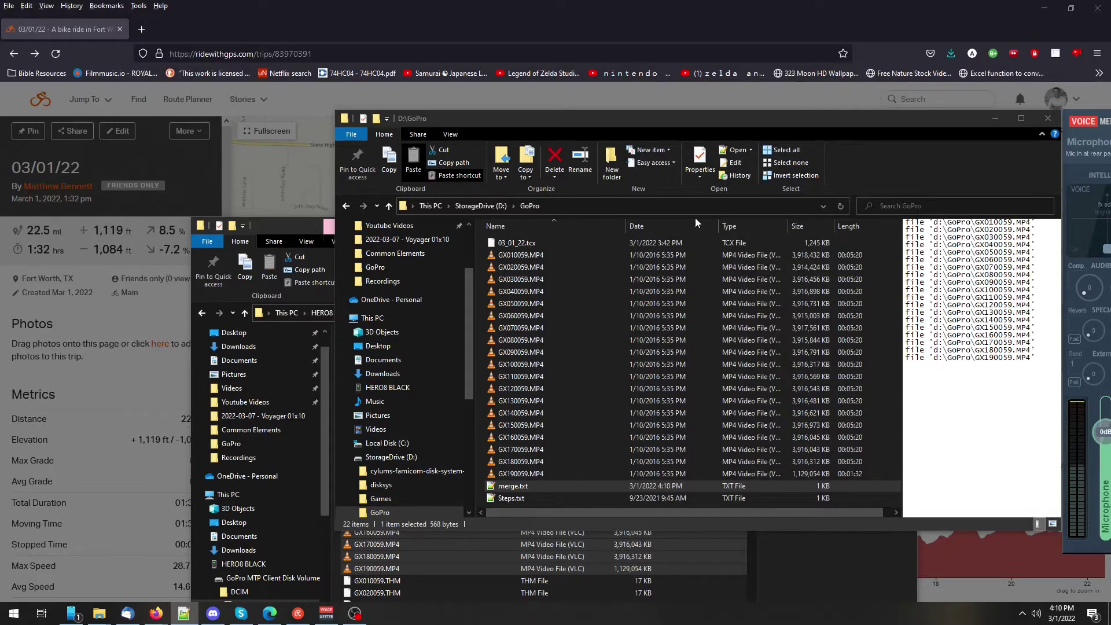
Open a command prompt in D:\GoPro and run "ffmpeg -f concat -safe 0 -i merge.txt -c copy output.mp4"
{"action": "left_click", "coordinate": [689, 210]}
{"action": "type", "text": "cmd"}
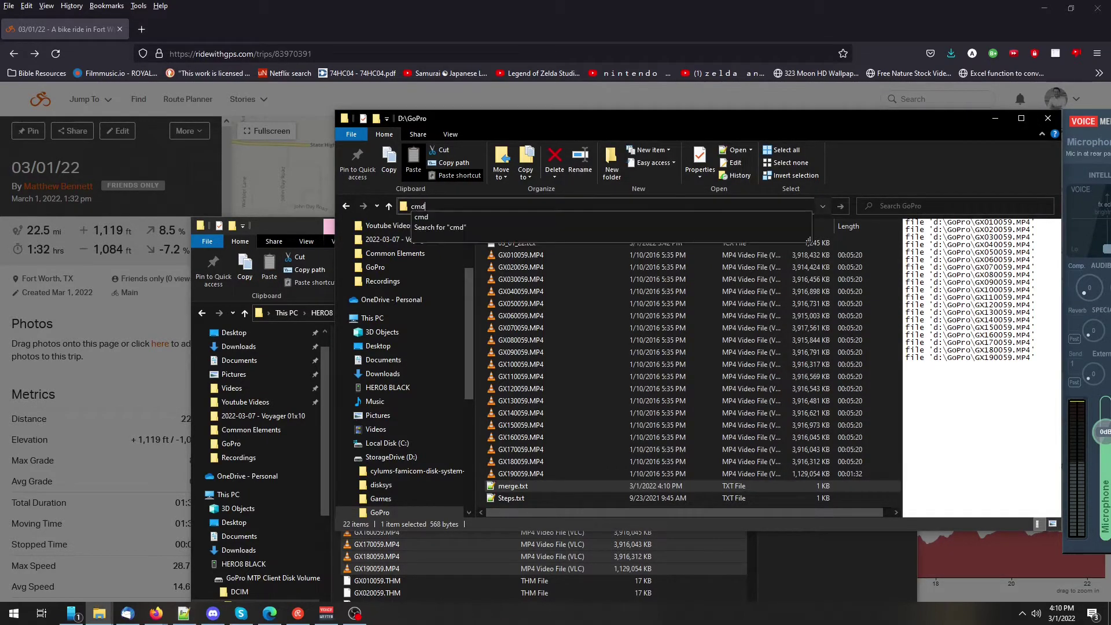
{"action": "key", "text": "Return"}
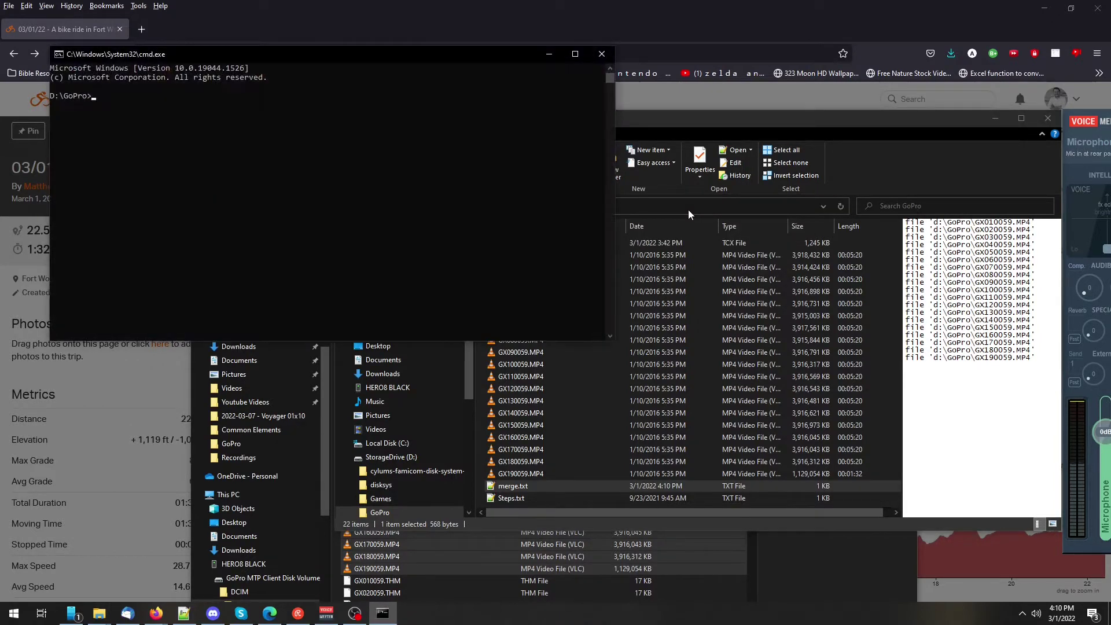
{"action": "type", "text": "ffmpeg -f concat -safe 0 -i merge.txt -c copy output.mp4"}
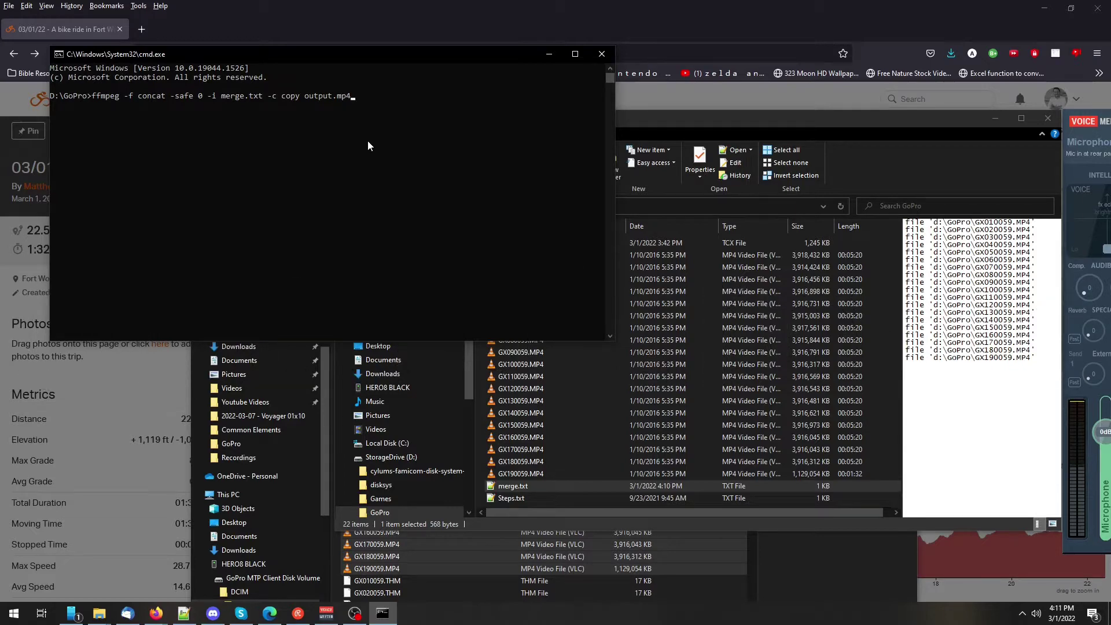
{"action": "key", "text": "Return"}
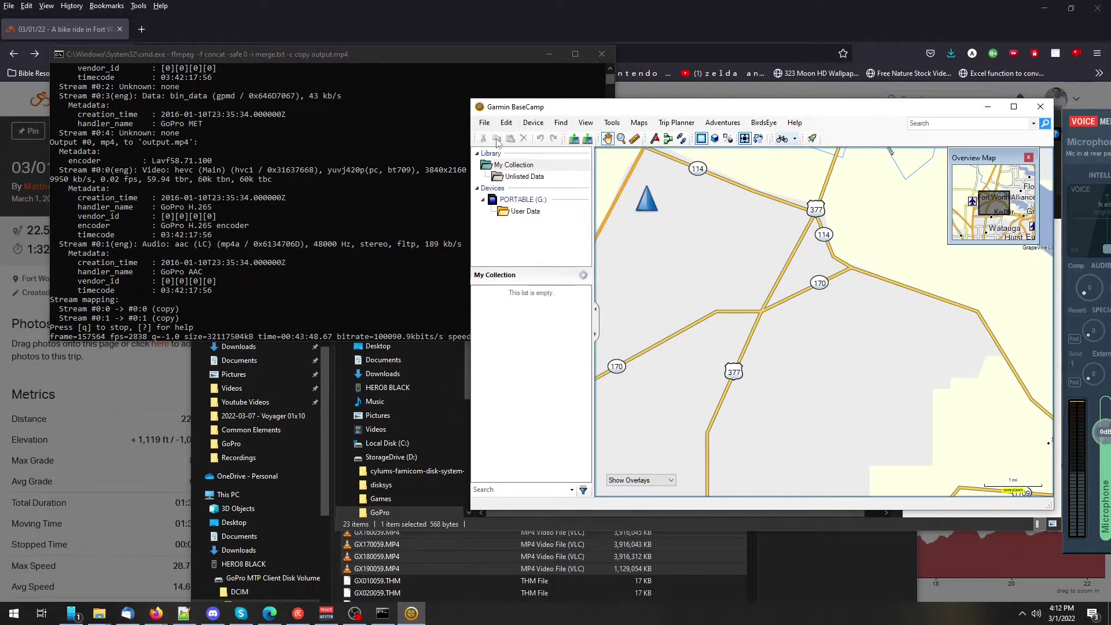
In Garmin BaseCamp, import 03_01_22.tcx from D:\GoPro into My Collection
{"action": "left_click", "coordinate": [484, 124]}
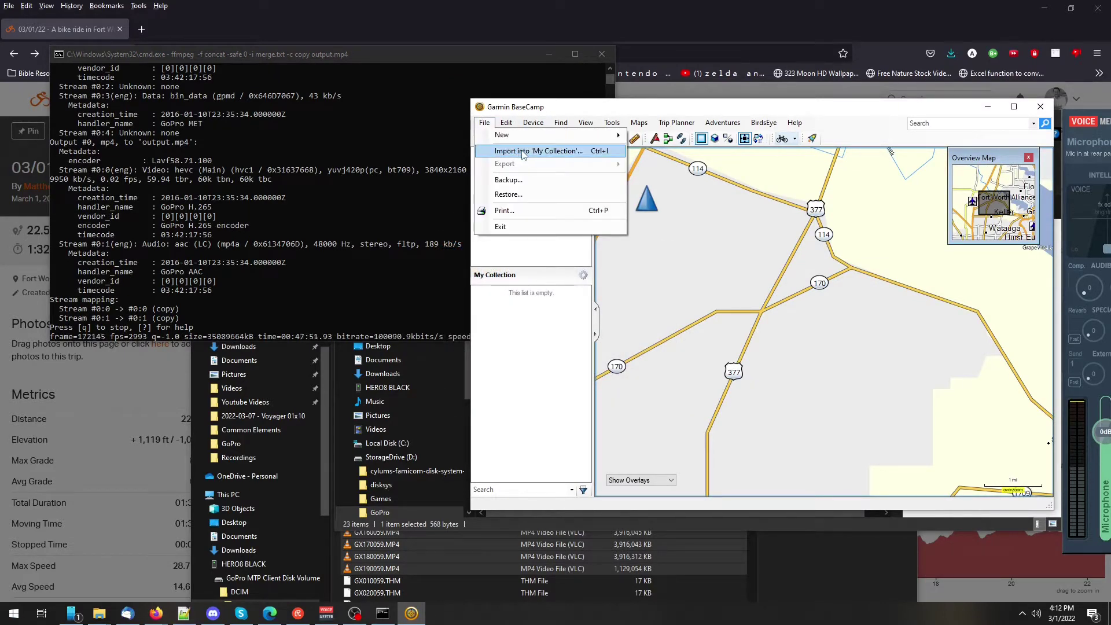
{"action": "left_click", "coordinate": [522, 152]}
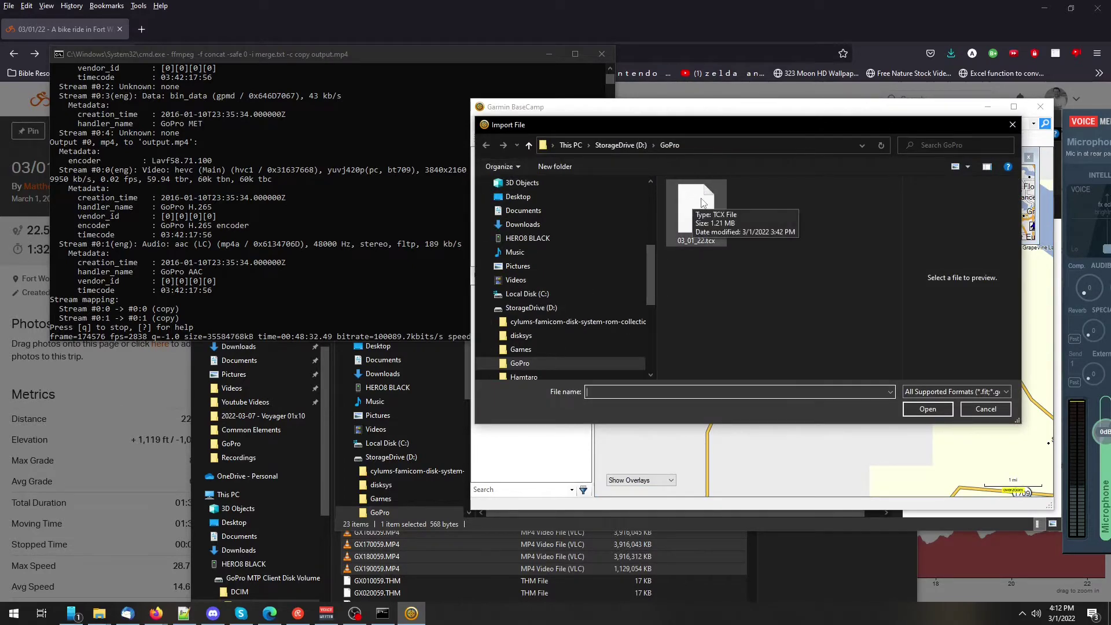
{"action": "double_click", "coordinate": [702, 204]}
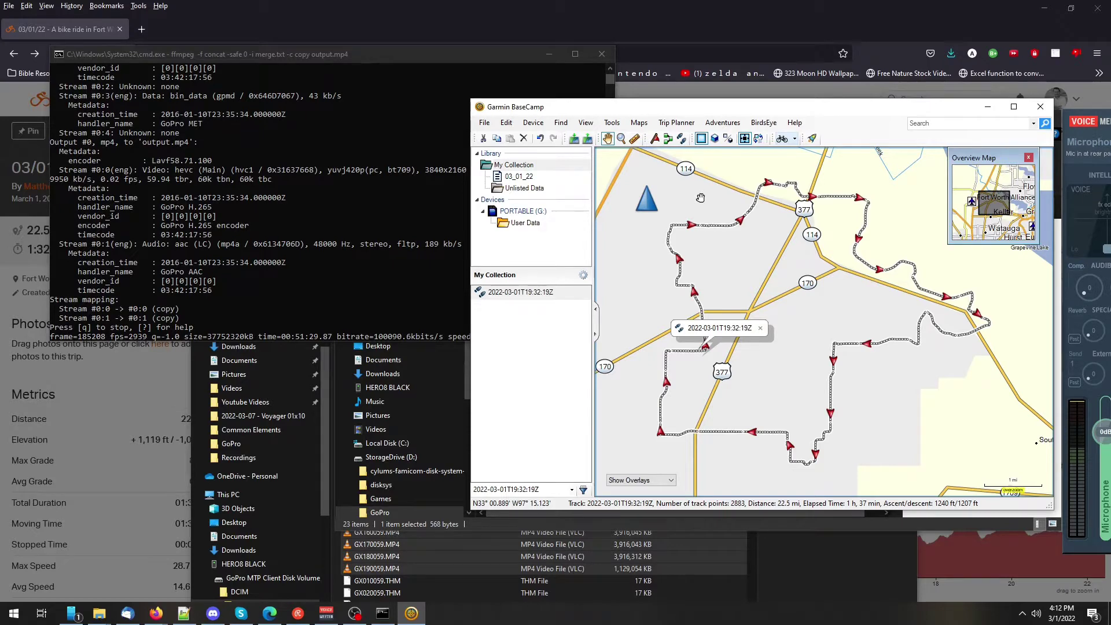
Export the 03_01_22 list in GPX format to D:\GoPro as 03_01_22.gpx
{"action": "left_click", "coordinate": [519, 176]}
{"action": "left_click", "coordinate": [484, 122]}
{"action": "mouse_move", "coordinate": [550, 163]}
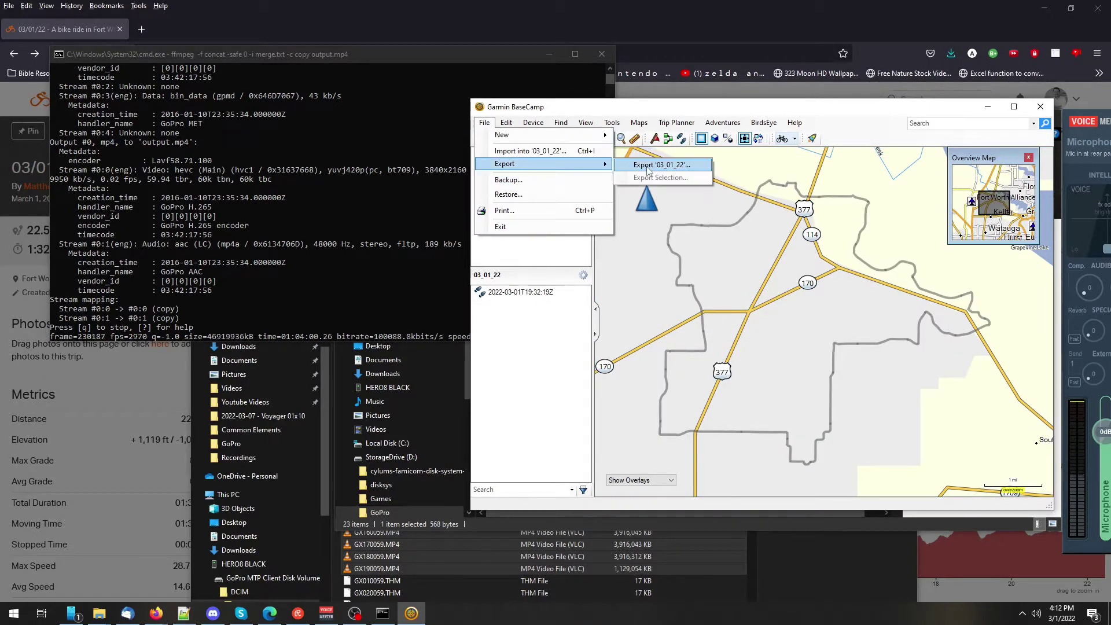
{"action": "left_click", "coordinate": [647, 165]}
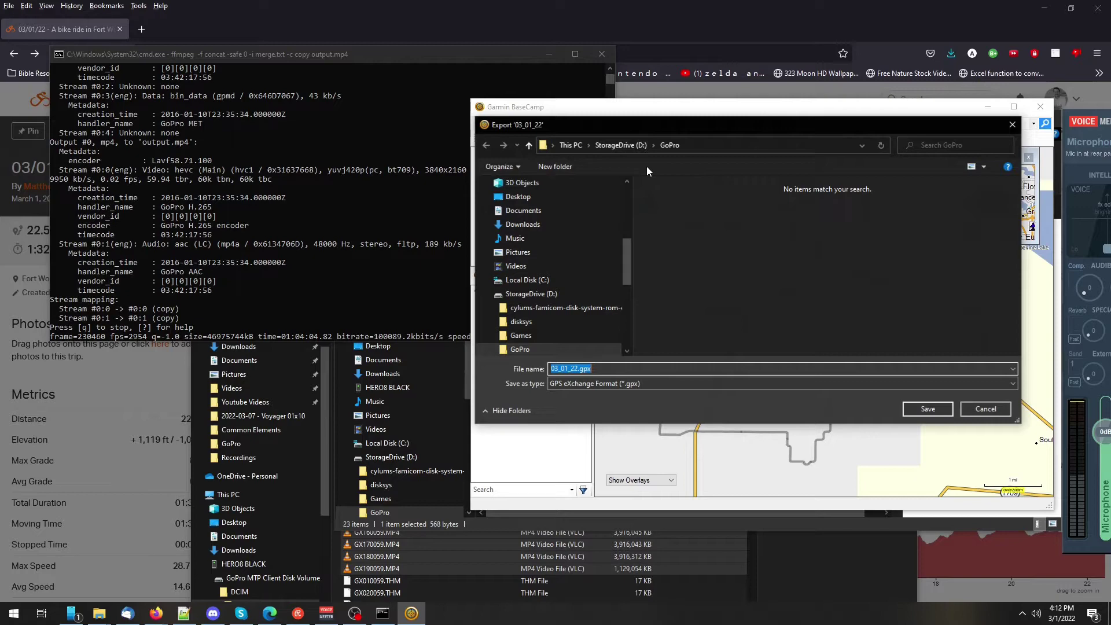
{"action": "key", "text": "Return"}
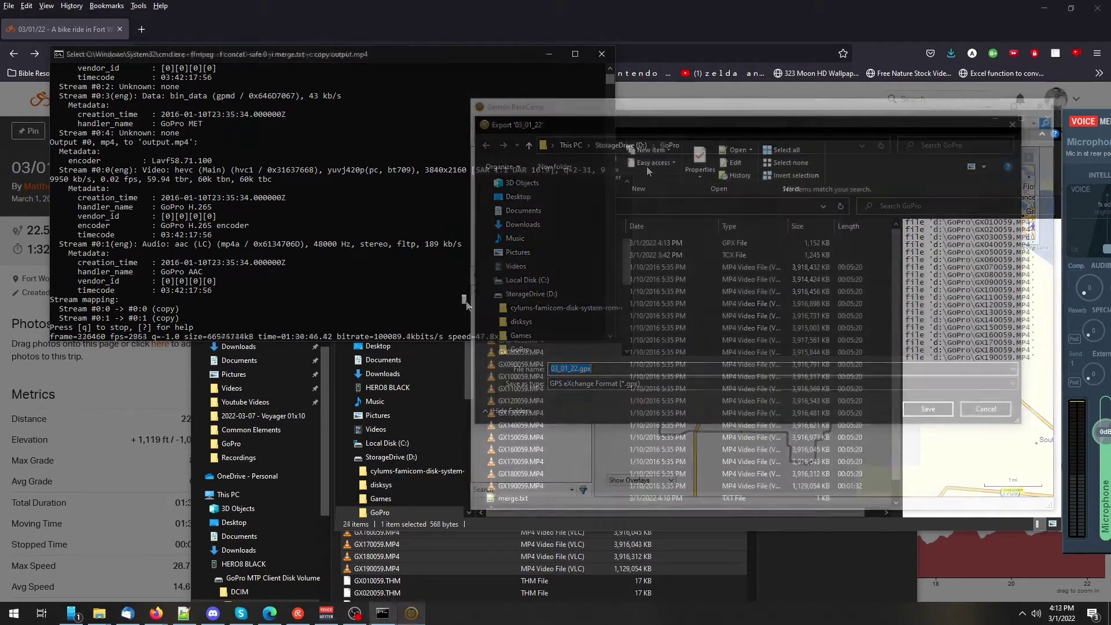
Play the merged output.mp4 from the D:\GoPro folder to check it
{"action": "left_click", "coordinate": [465, 302]}
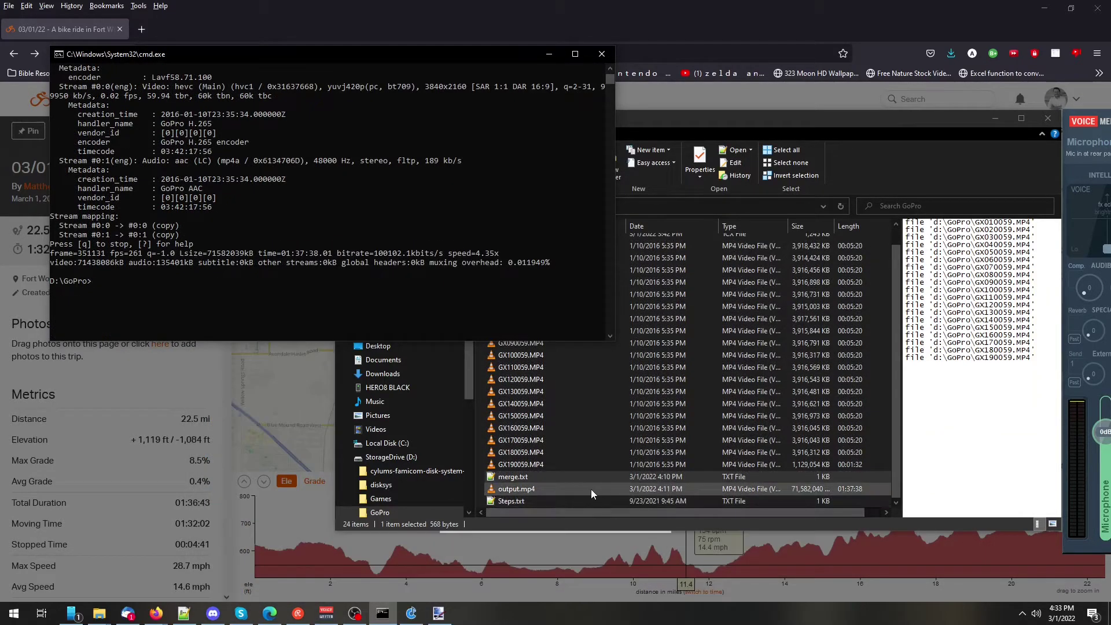
{"action": "left_click", "coordinate": [591, 489]}
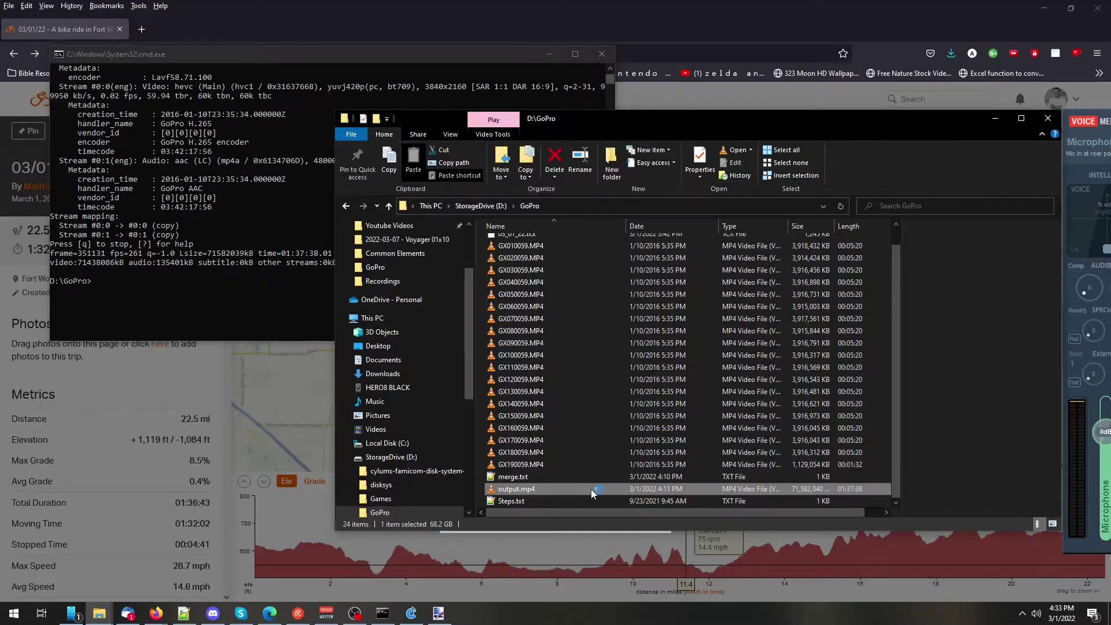
{"action": "double_click", "coordinate": [592, 488]}
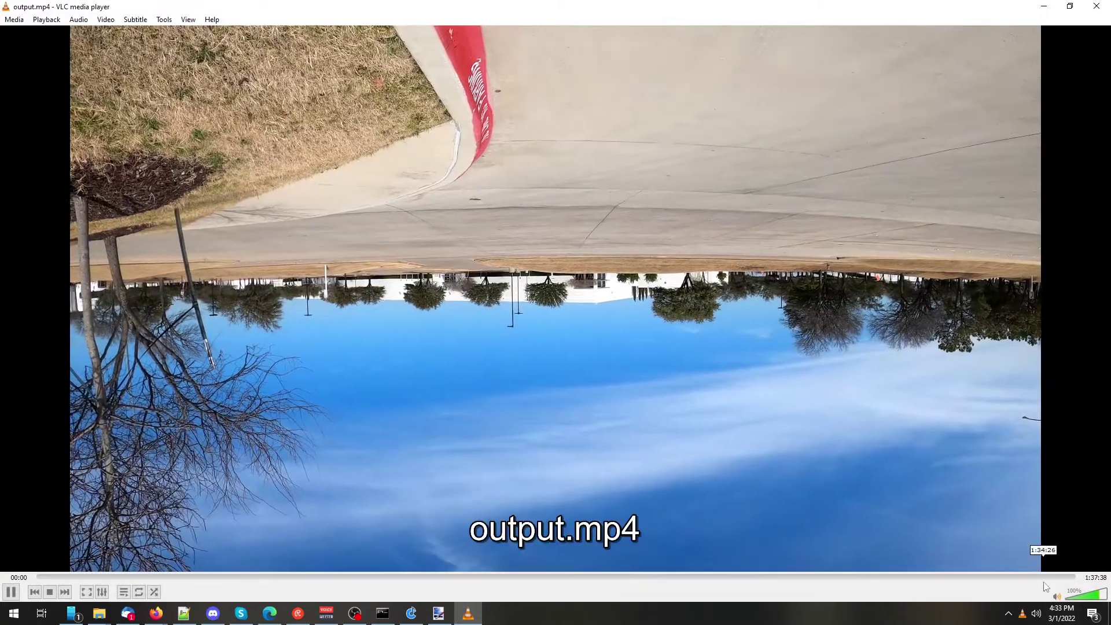
Jump to near the end of output.mp4, at about 1:34:26, and open the video's media details
{"action": "left_click", "coordinate": [1041, 577]}
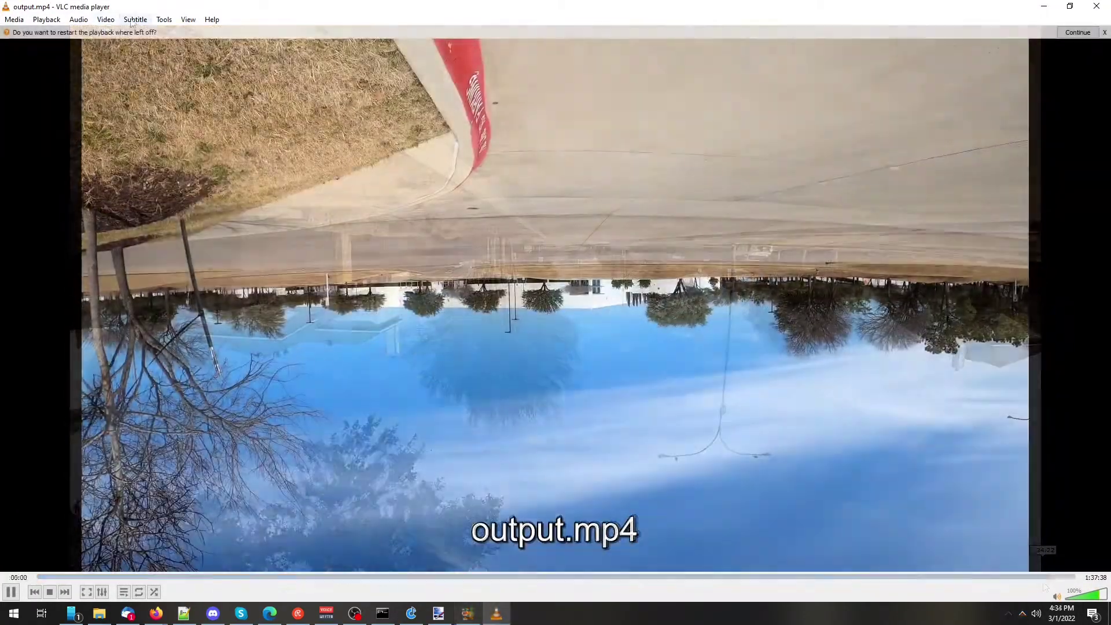
{"action": "left_click", "coordinate": [163, 19]}
{"action": "left_click", "coordinate": [207, 71]}
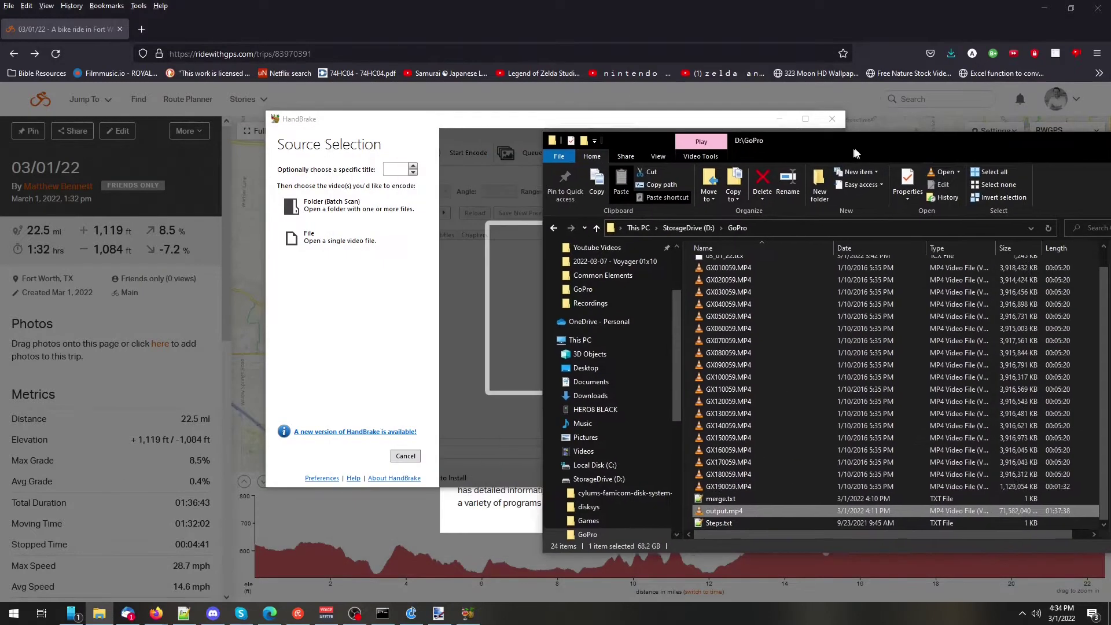
Switch to HandBrake, load output.mp4 from D:\GoPro as the source, and change the resolution limit
{"action": "left_click_drag", "start_coordinate": [724, 511], "coordinate": [483, 290]}
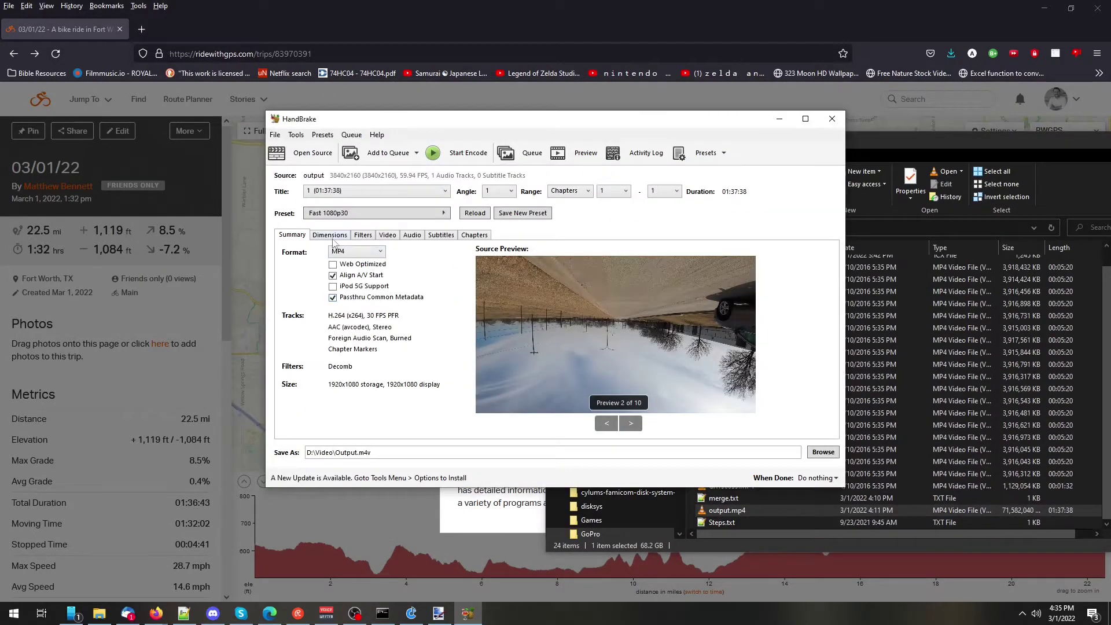
{"action": "left_click", "coordinate": [331, 236]}
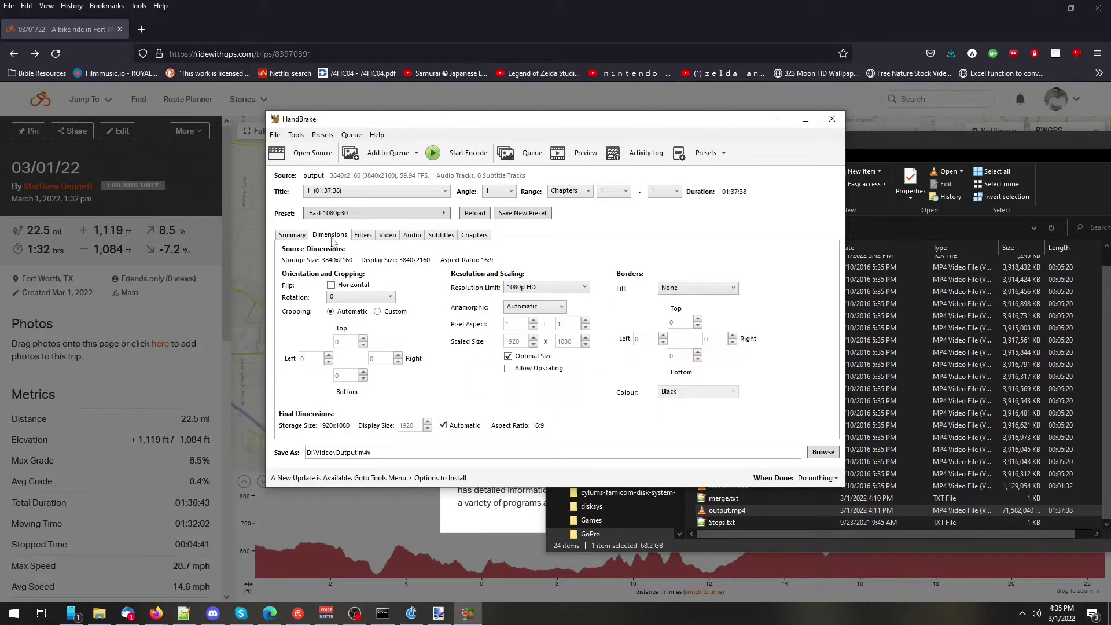
{"action": "left_click", "coordinate": [551, 291]}
{"action": "left_click", "coordinate": [549, 301]}
Set the video framerate to Same as source and the video encoder to H.264 (Nvidia NVEnc)
{"action": "left_click", "coordinate": [379, 236]}
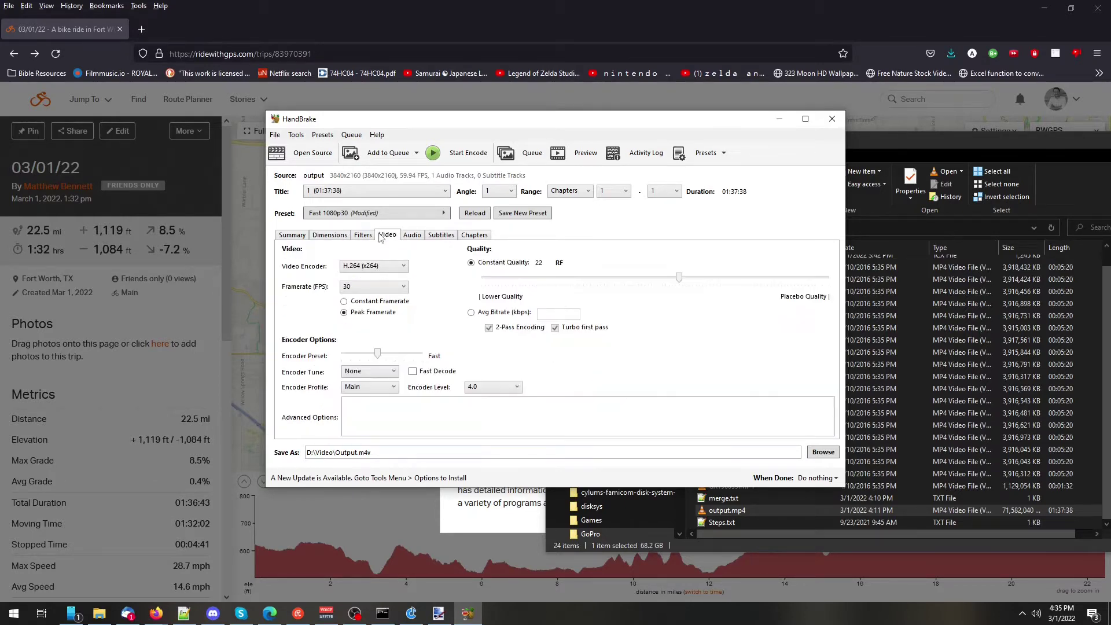
{"action": "left_click", "coordinate": [402, 287]}
{"action": "left_click", "coordinate": [387, 301]}
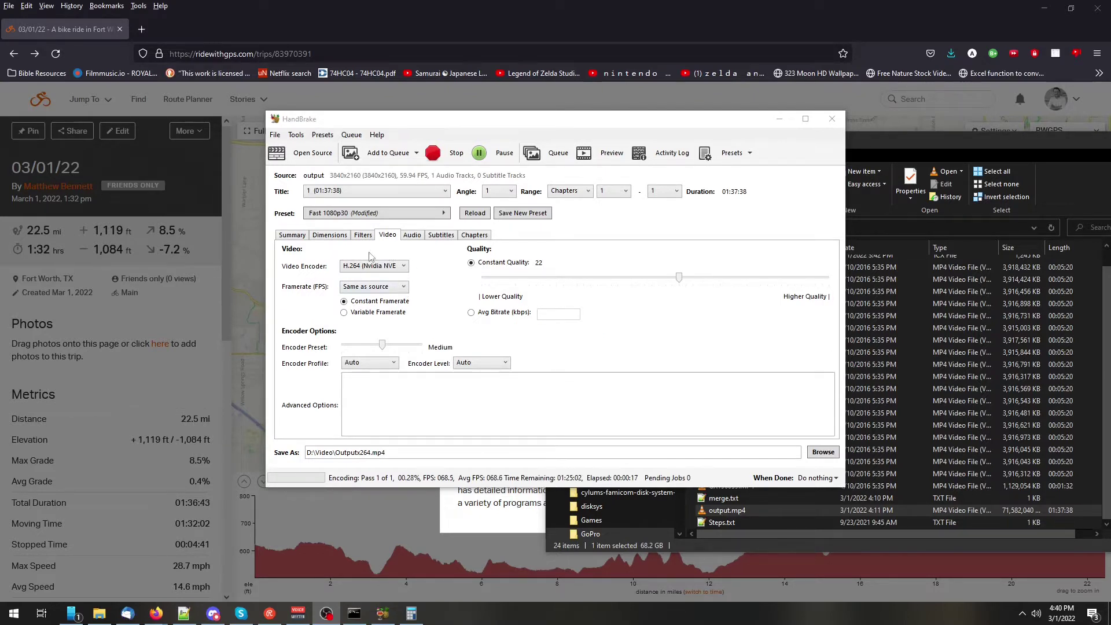
{"action": "left_click", "coordinate": [404, 266]}
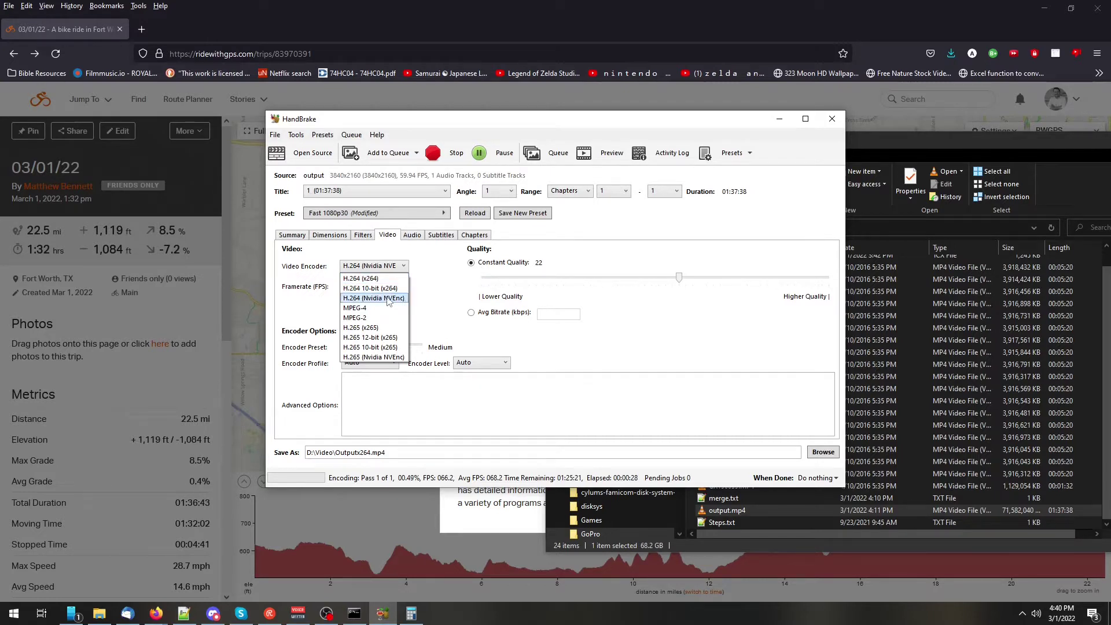
{"action": "left_click", "coordinate": [434, 302]}
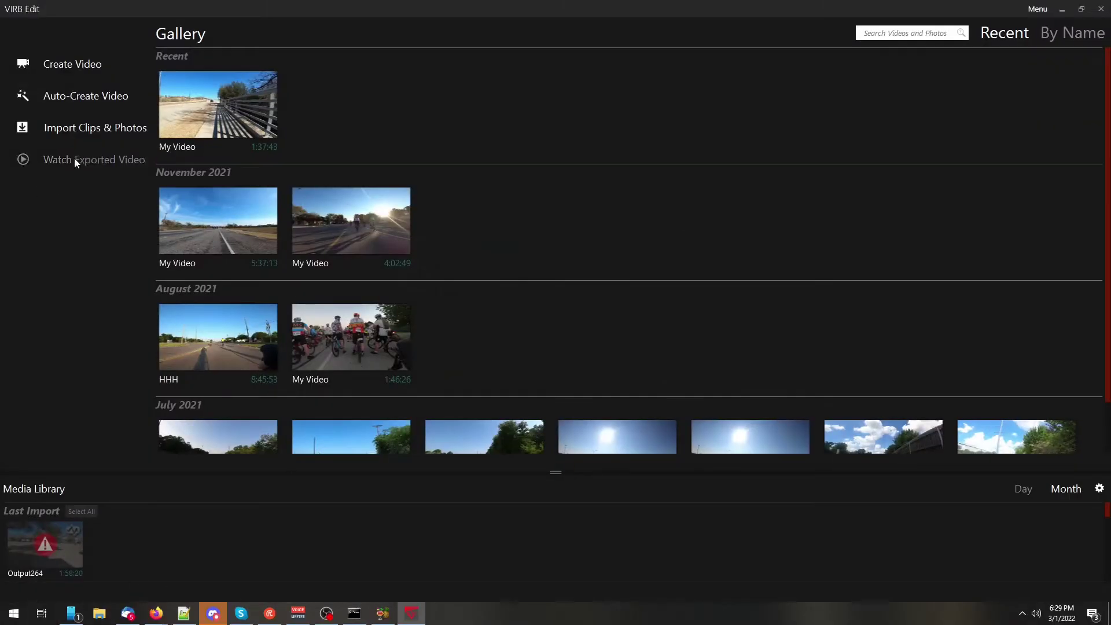
In VIRB Edit, import the clip Outputx264.mp4 from the D:\Video folder into the media library
{"action": "left_click", "coordinate": [88, 129]}
{"action": "left_click", "coordinate": [663, 344]}
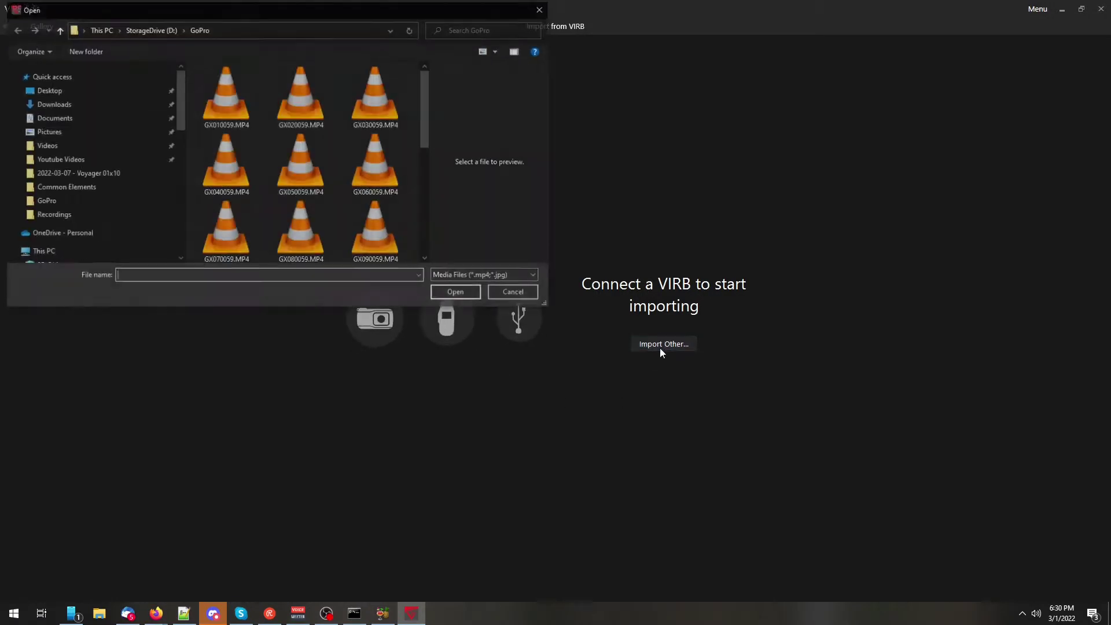
{"action": "scroll", "coordinate": [359, 191], "scroll_direction": "down", "scroll_amount": 1}
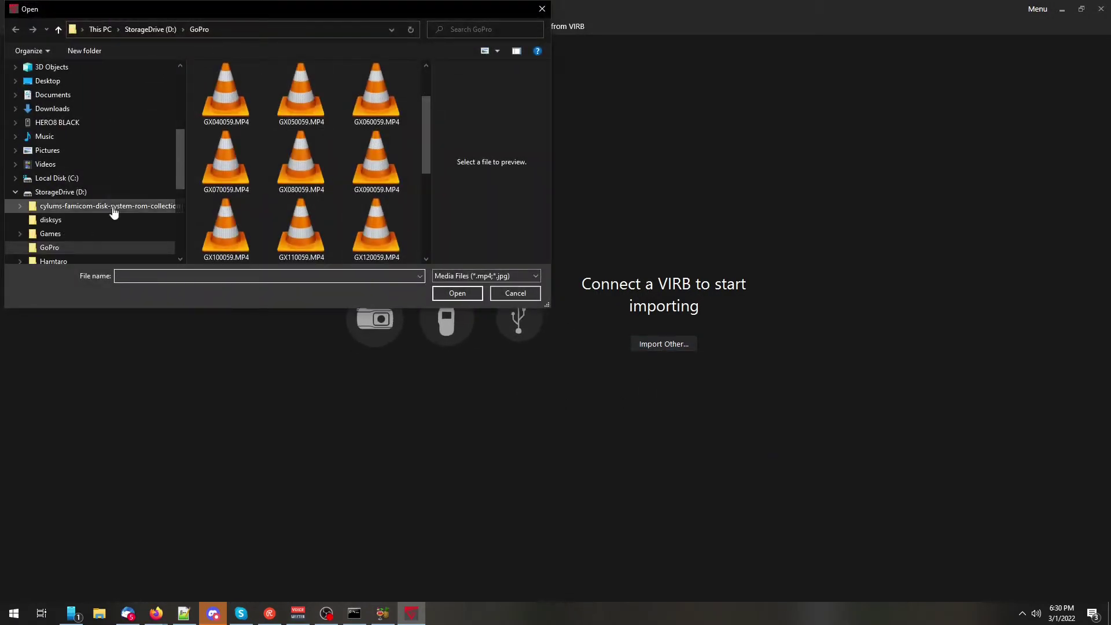
{"action": "scroll", "coordinate": [106, 232], "scroll_direction": "down", "scroll_amount": 1}
{"action": "scroll", "coordinate": [106, 232], "scroll_direction": "down", "scroll_amount": 2}
{"action": "left_click", "coordinate": [104, 234]}
{"action": "double_click", "coordinate": [303, 96]}
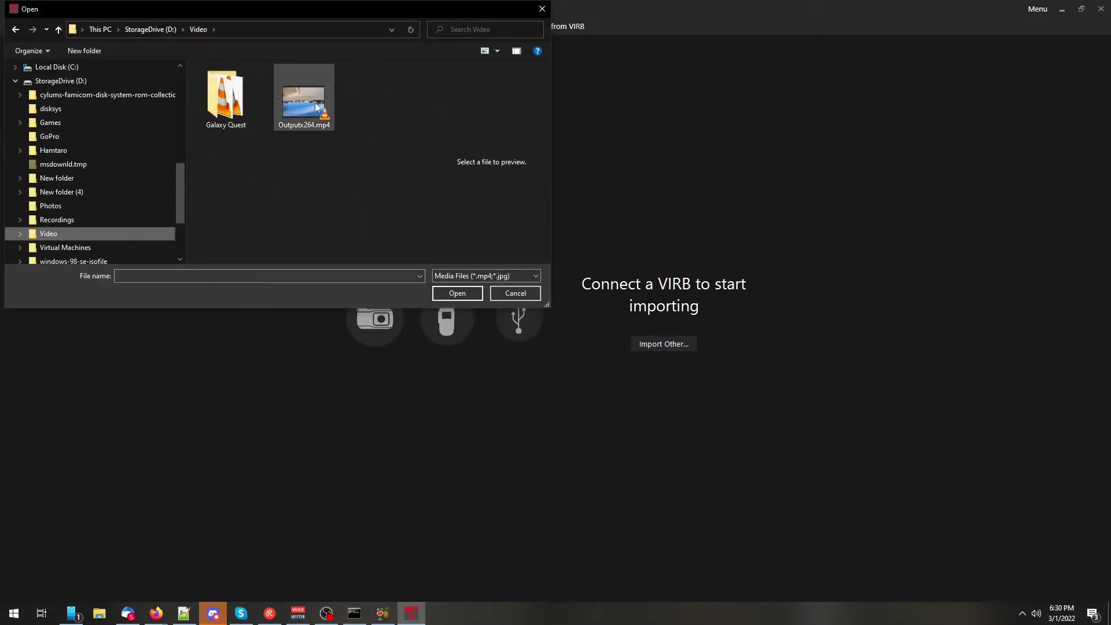
{"action": "left_click", "coordinate": [557, 334]}
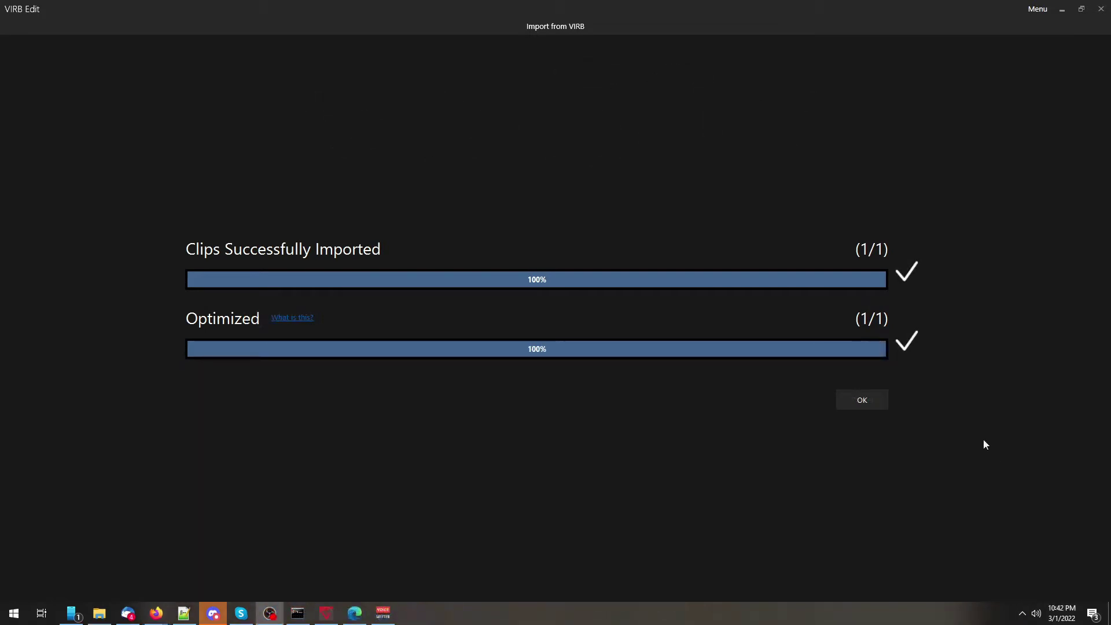
{"action": "left_click", "coordinate": [867, 401]}
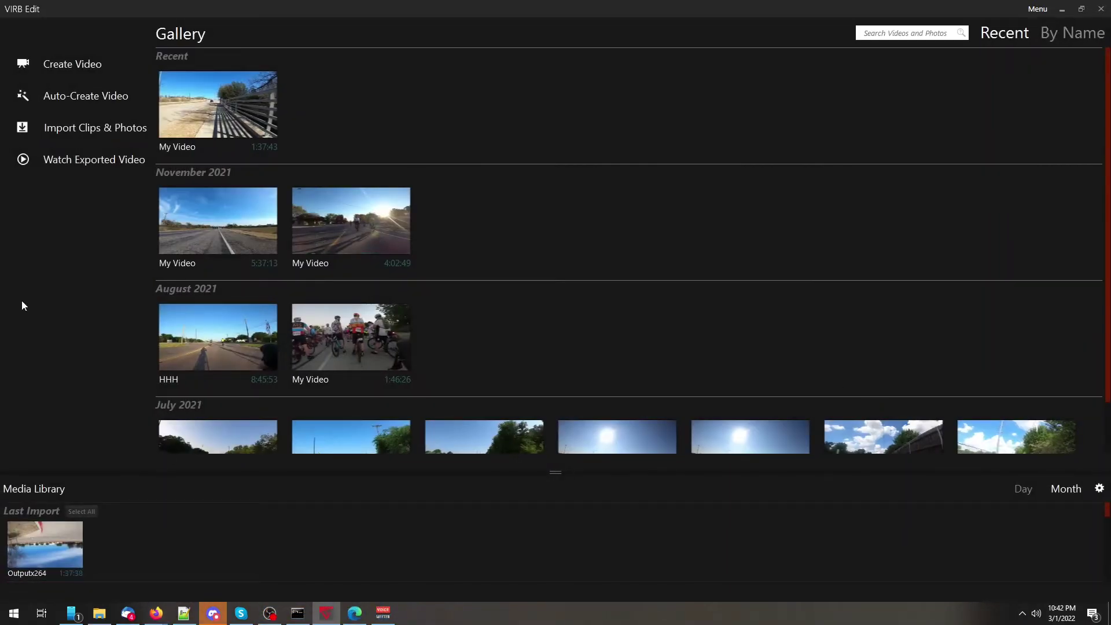
Create a new video named My Video and add the Outputx264 clip to its timeline
{"action": "left_click", "coordinate": [71, 57]}
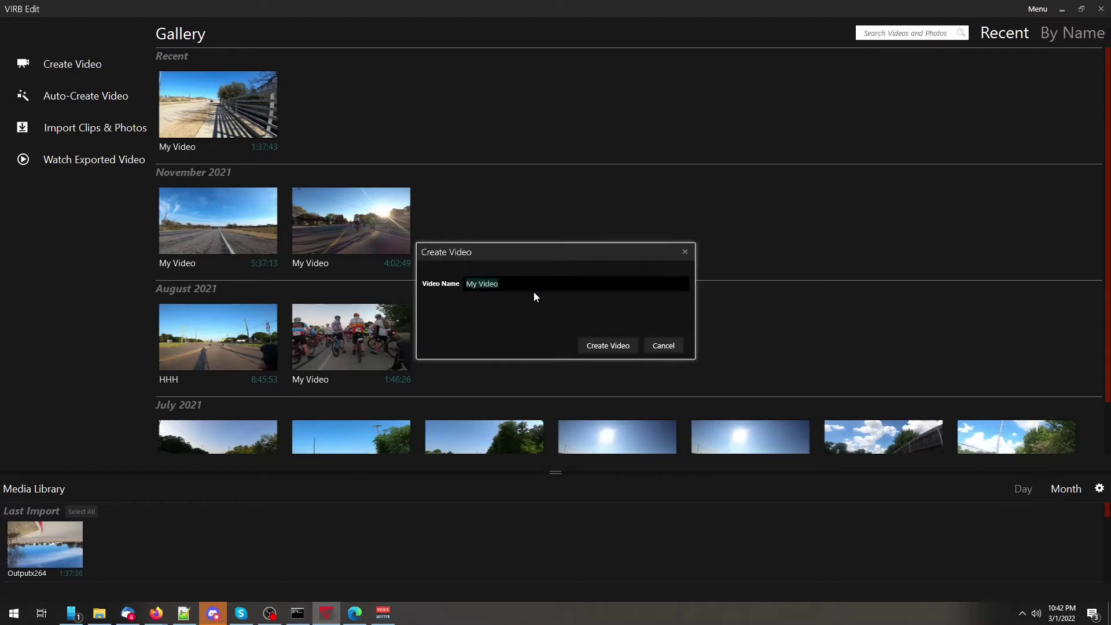
{"action": "left_click", "coordinate": [616, 349]}
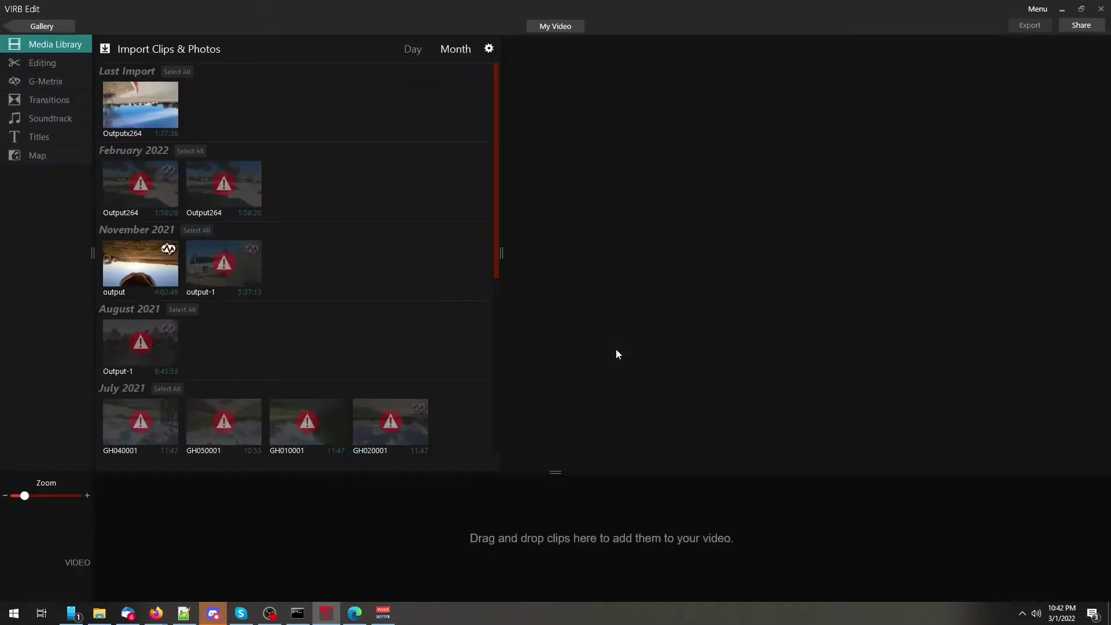
{"action": "mouse_move", "coordinate": [143, 120]}
{"action": "left_mouse_down"}
{"action": "mouse_move", "coordinate": [189, 71]}
{"action": "mouse_move", "coordinate": [143, 116]}
{"action": "mouse_move", "coordinate": [150, 541]}
{"action": "mouse_move", "coordinate": [165, 540]}
{"action": "left_mouse_up"}
Select the Outputx264 clip on the timeline and rotate it 180° to turn the upside-down footage upright
{"action": "left_click_drag", "start_coordinate": [426, 571], "coordinate": [116, 554]}
{"action": "left_click", "coordinate": [420, 555]}
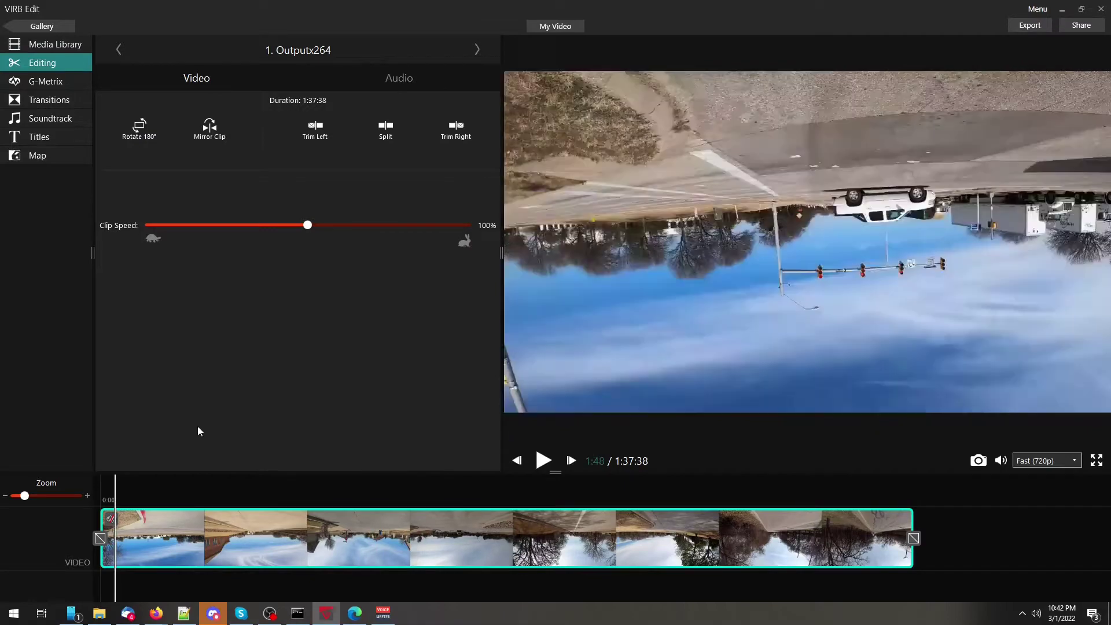
{"action": "left_click", "coordinate": [138, 130]}
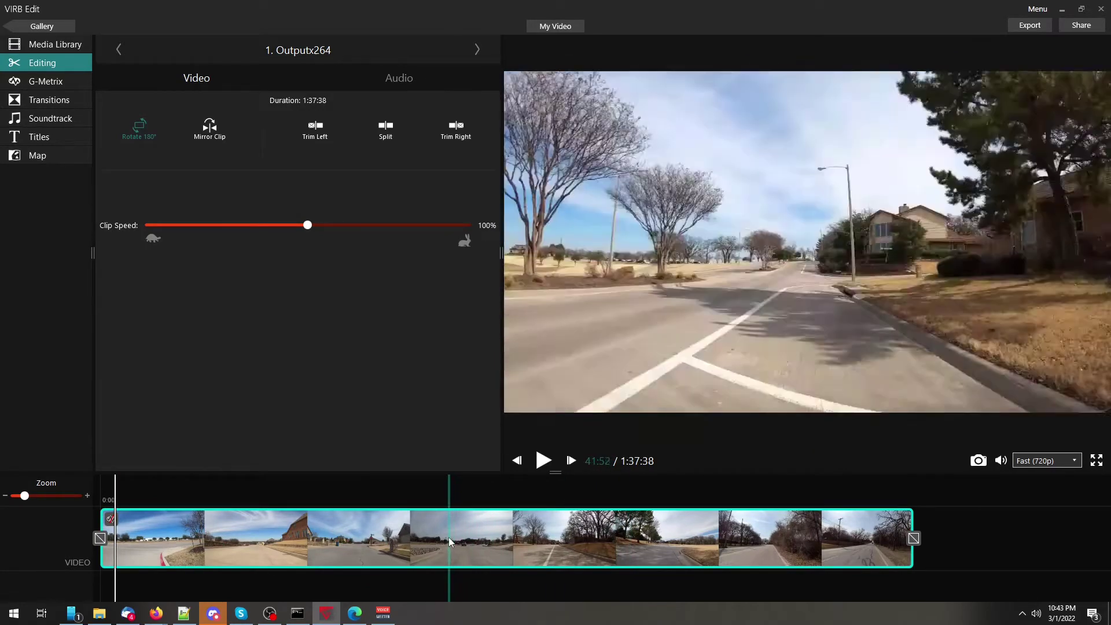
Import the 03_01_22 log from the computer as the clip's G-Metrix data
{"action": "left_click", "coordinate": [33, 83]}
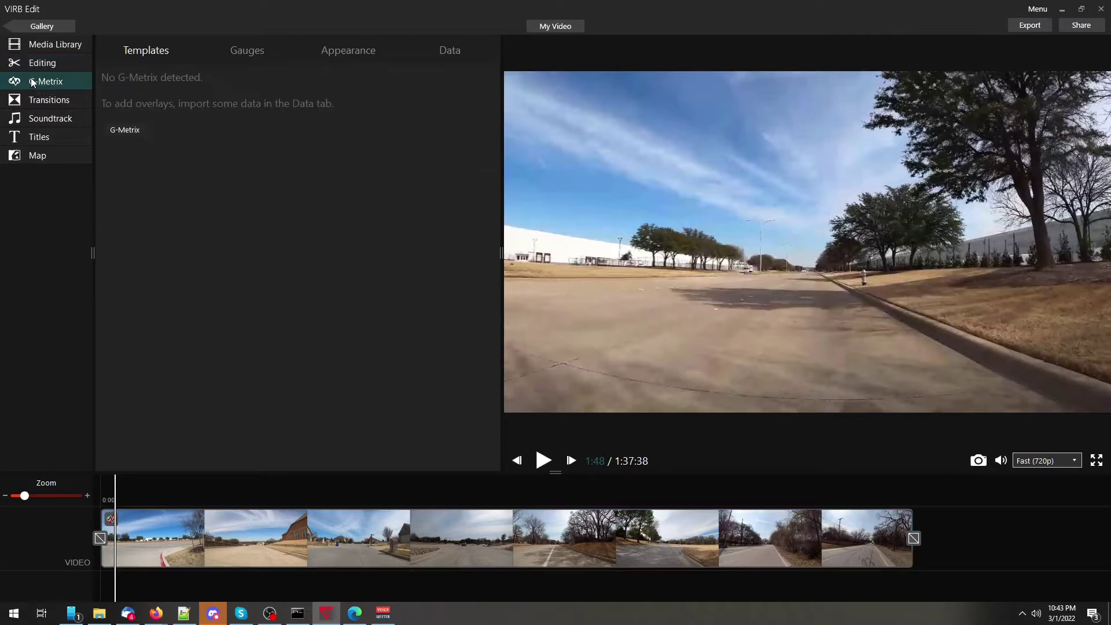
{"action": "left_click", "coordinate": [447, 52]}
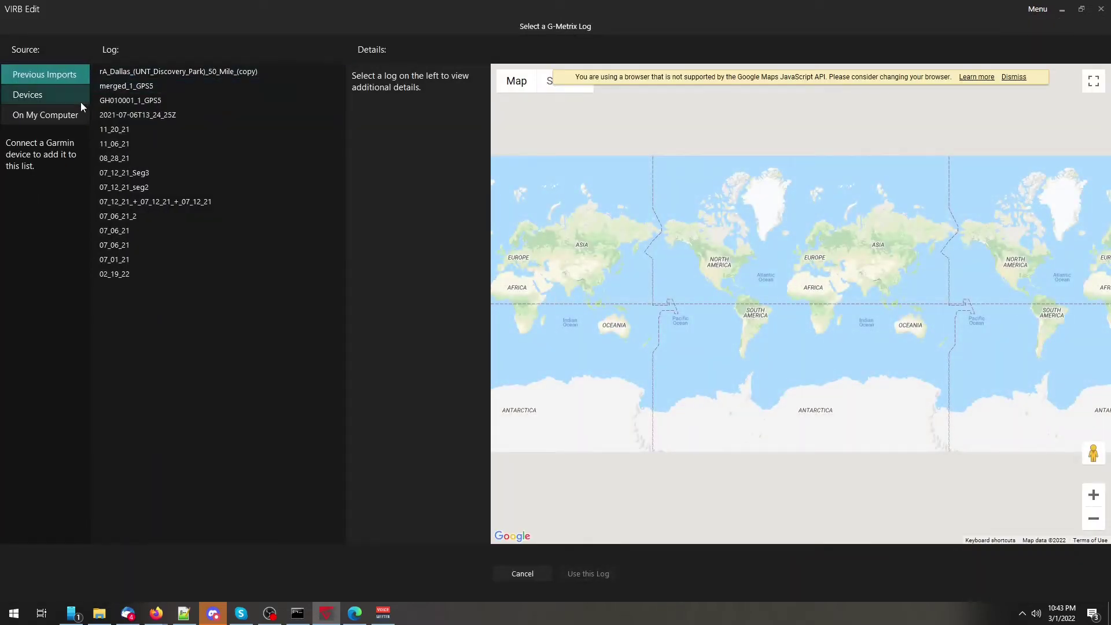
{"action": "left_click", "coordinate": [39, 72]}
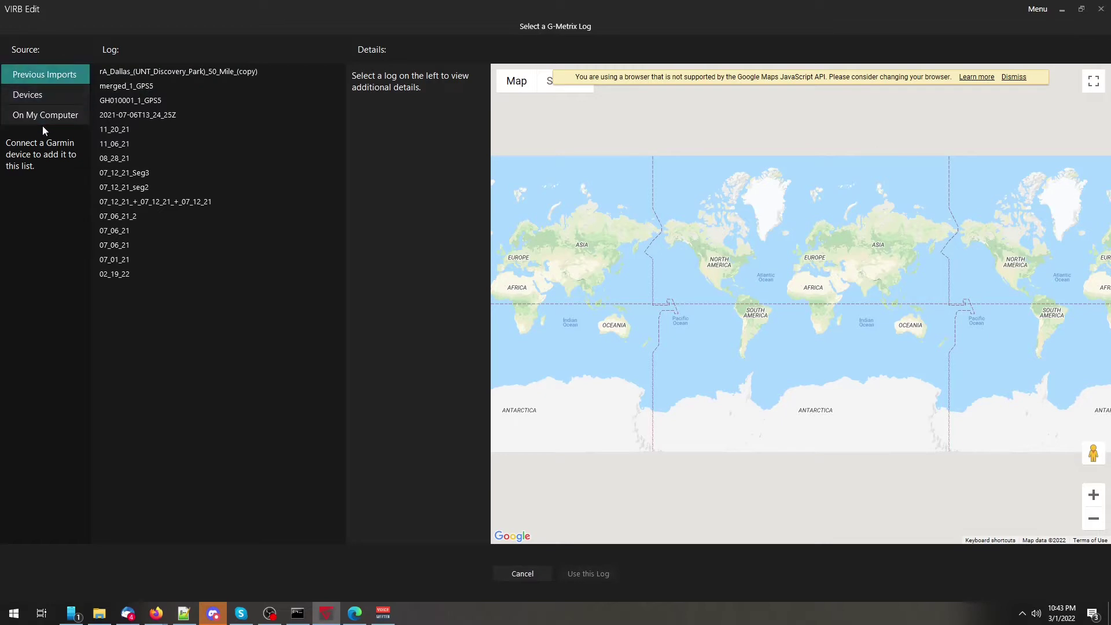
{"action": "left_click", "coordinate": [53, 116]}
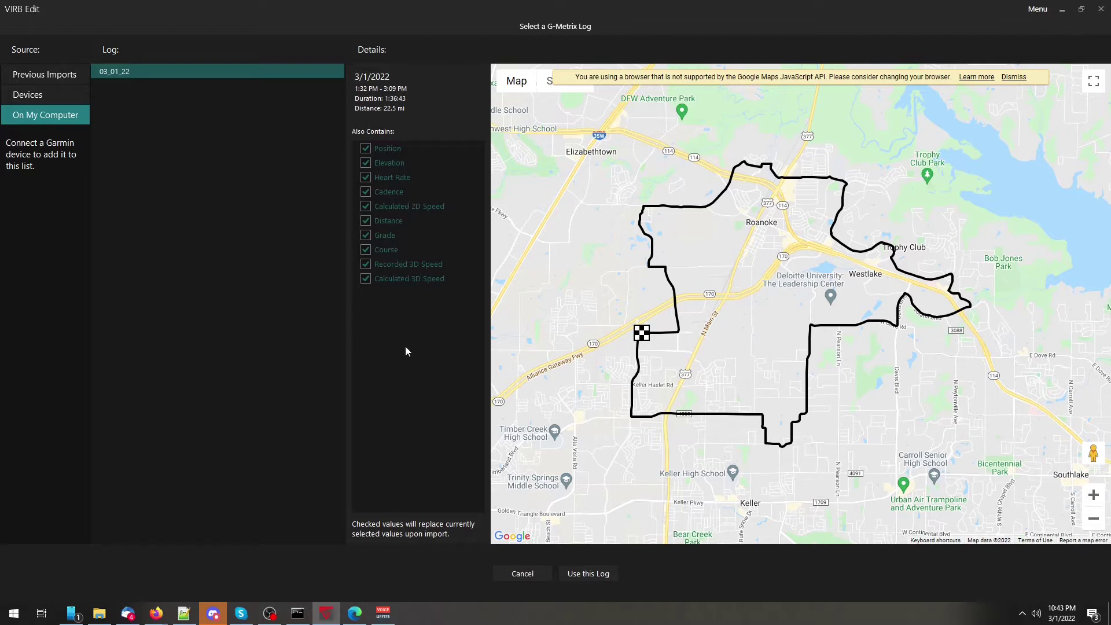
{"action": "left_click", "coordinate": [587, 575]}
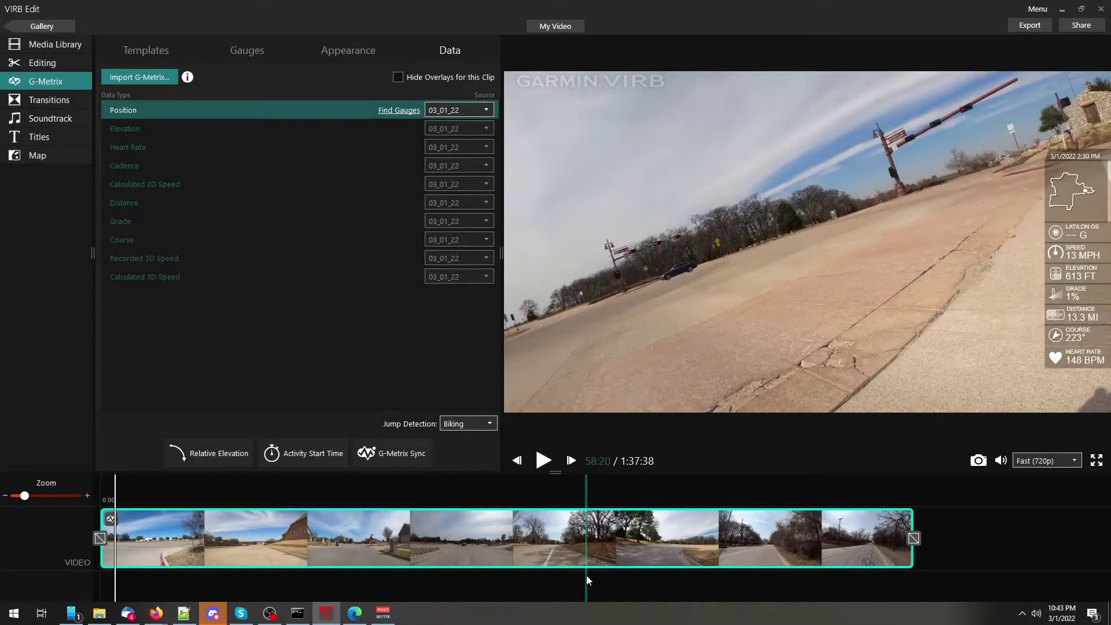
Preview the data overlay along the timeline and apply the first overlay template, the one listed before Bike 2
{"action": "left_click_drag", "start_coordinate": [585, 576], "coordinate": [578, 540]}
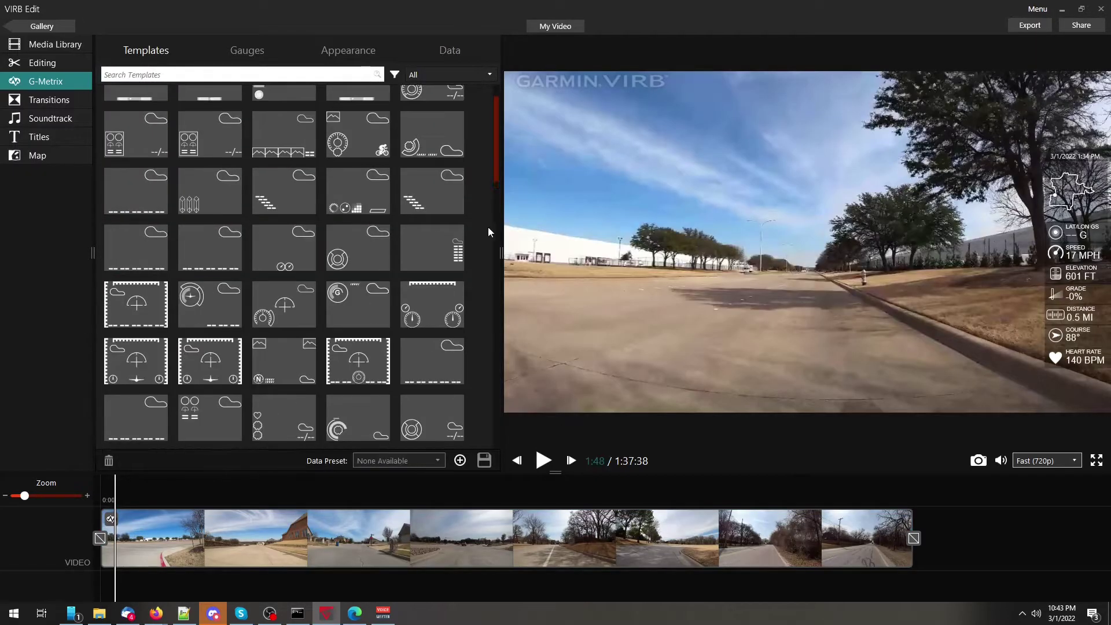
{"action": "scroll", "coordinate": [488, 232], "scroll_direction": "up", "scroll_amount": 1}
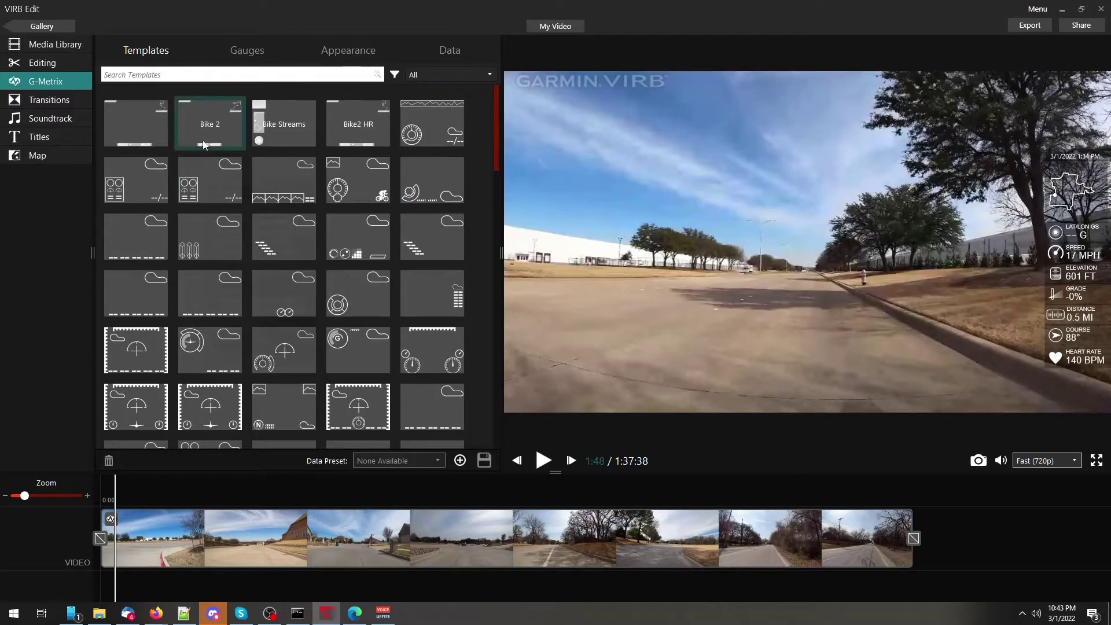
{"action": "mouse_move", "coordinate": [152, 144]}
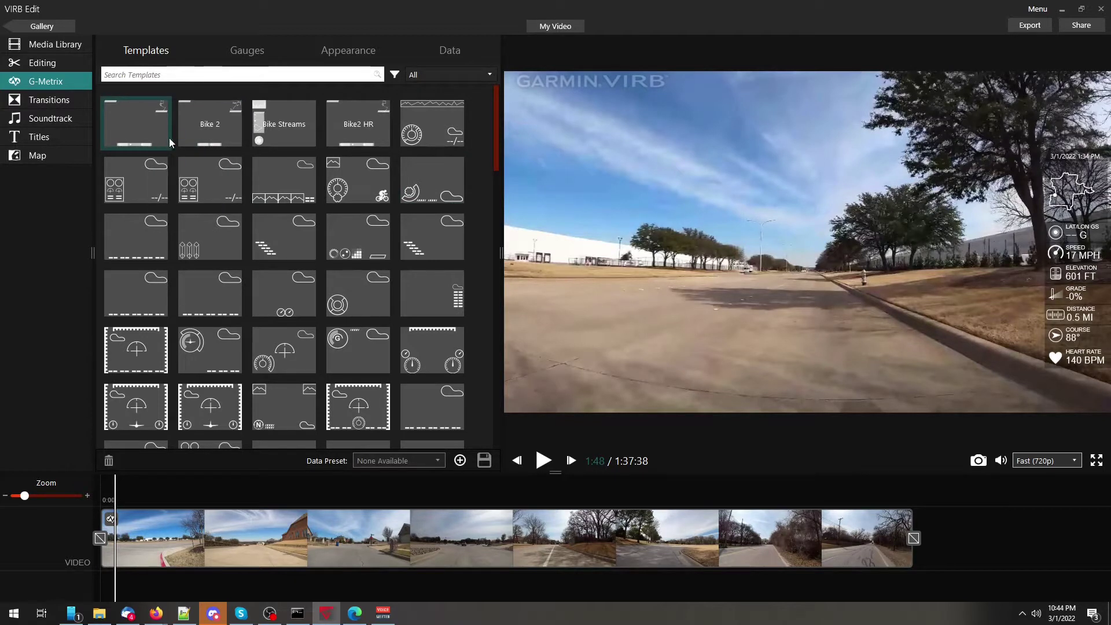
{"action": "left_click", "coordinate": [153, 142]}
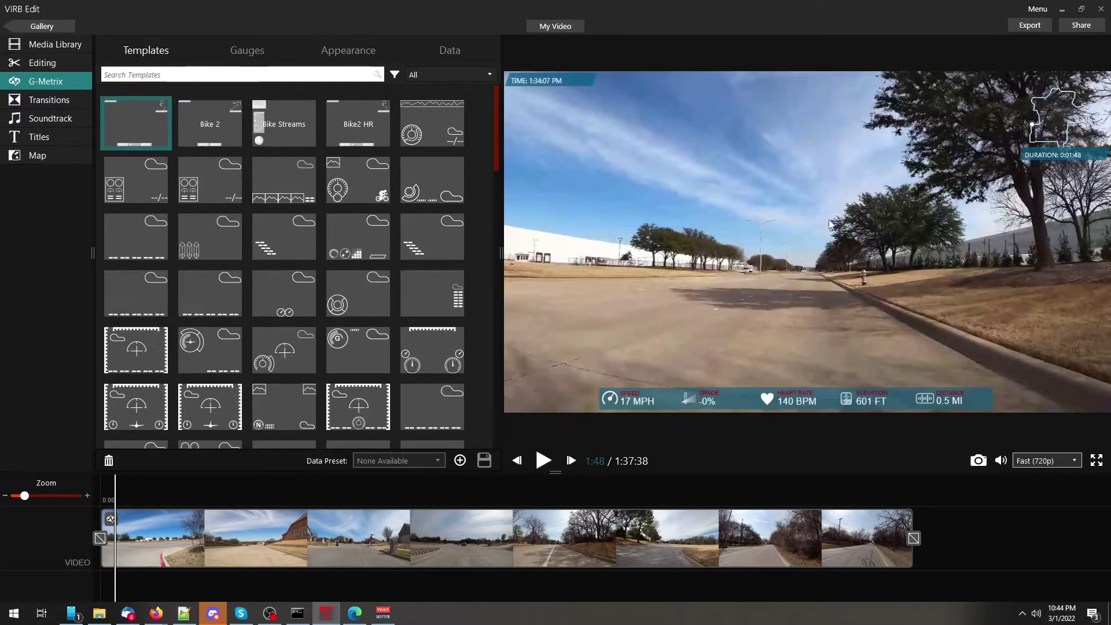
Search the gauges for "cad" and place the first Cadence gauge just before the Speed gauge in the video's lower overlay row
{"action": "left_click", "coordinate": [247, 51]}
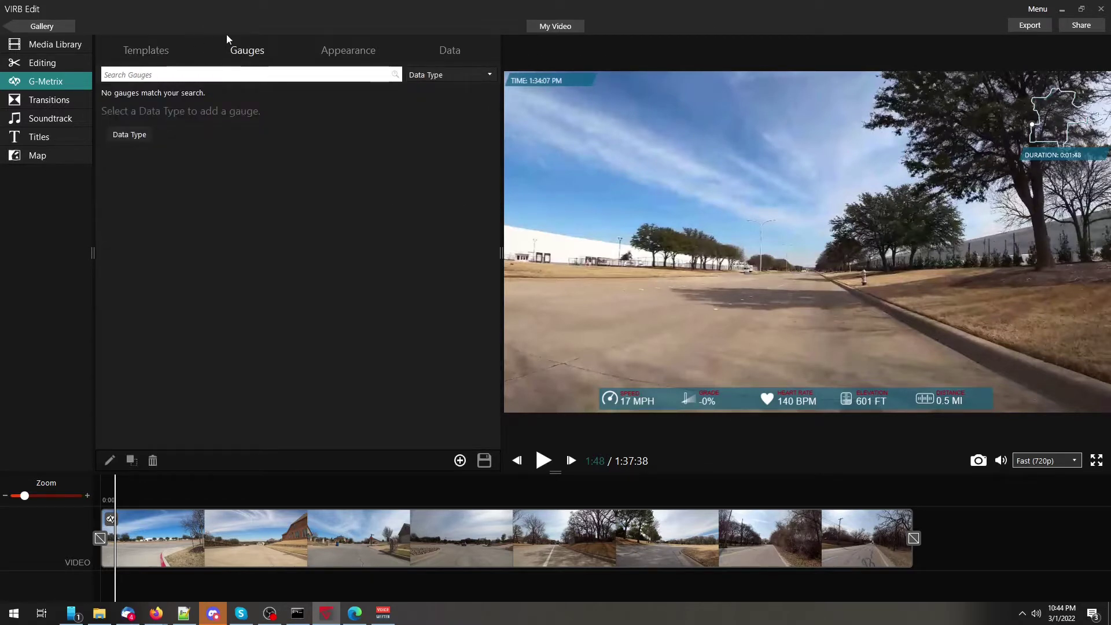
{"action": "left_click", "coordinate": [226, 75]}
{"action": "type", "text": "cad"}
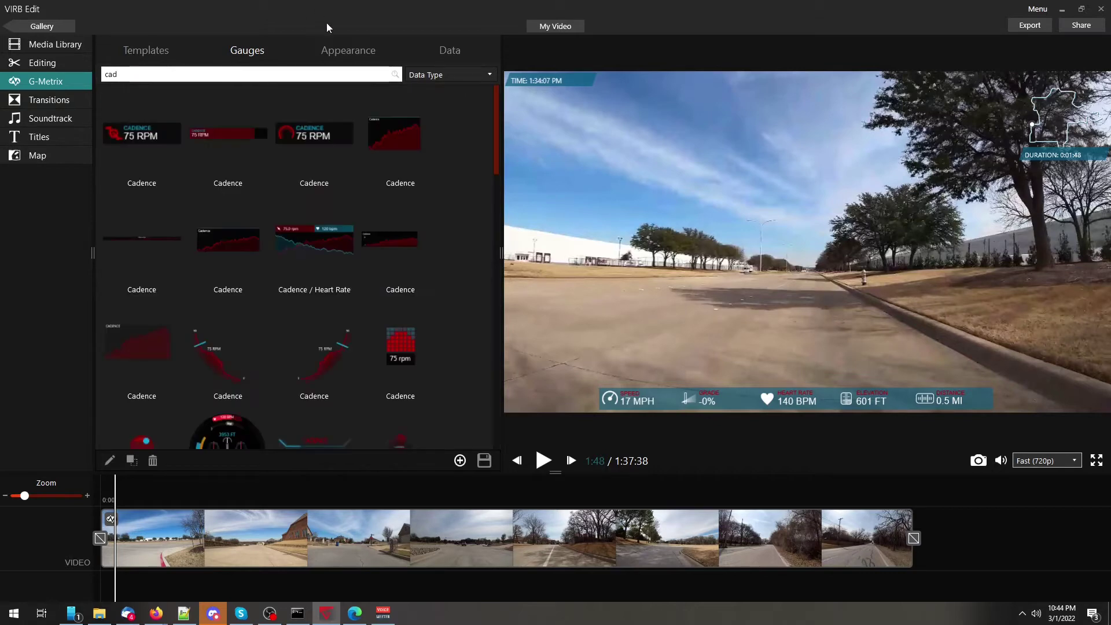
{"action": "scroll", "coordinate": [177, 180], "scroll_direction": "down", "scroll_amount": 3}
{"action": "scroll", "coordinate": [174, 180], "scroll_direction": "down", "scroll_amount": 10}
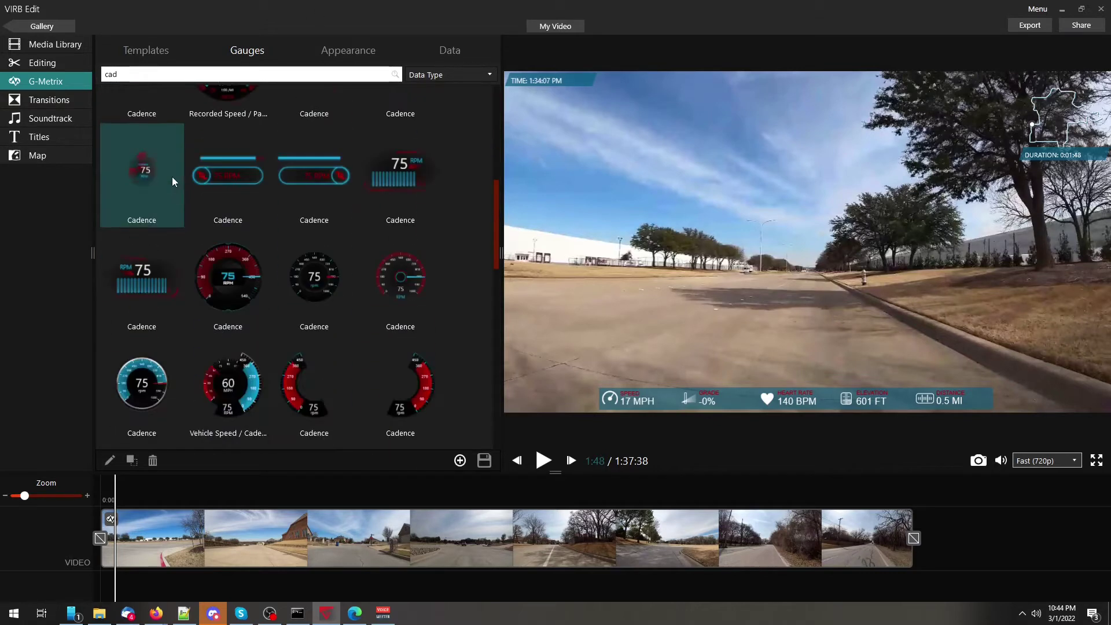
{"action": "scroll", "coordinate": [275, 281], "scroll_direction": "up", "scroll_amount": 12}
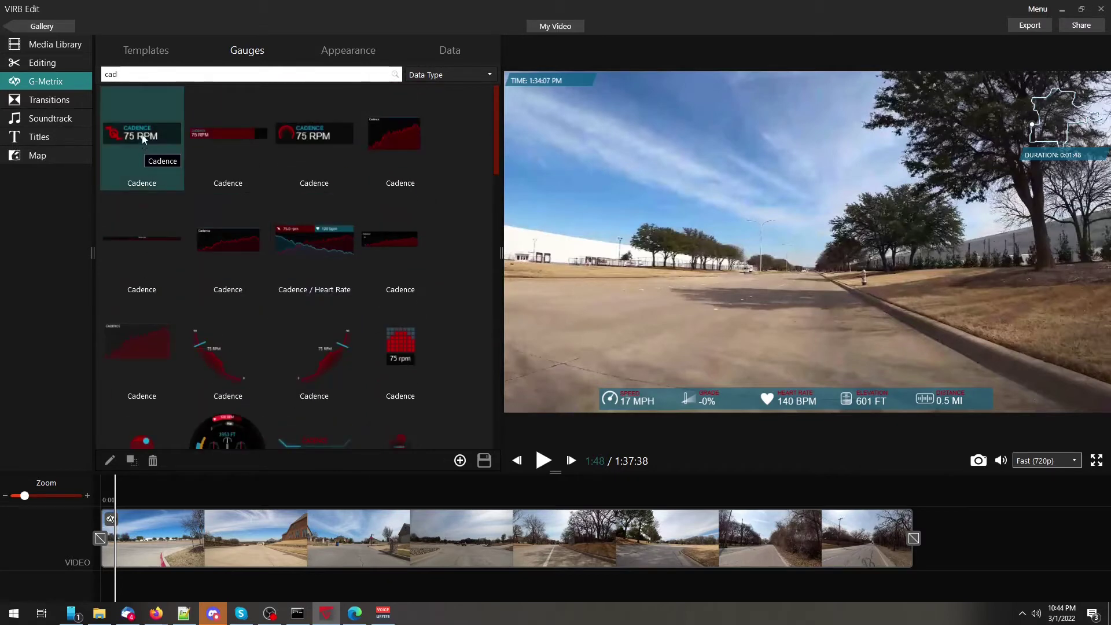
{"action": "left_click_drag", "start_coordinate": [143, 145], "coordinate": [557, 393]}
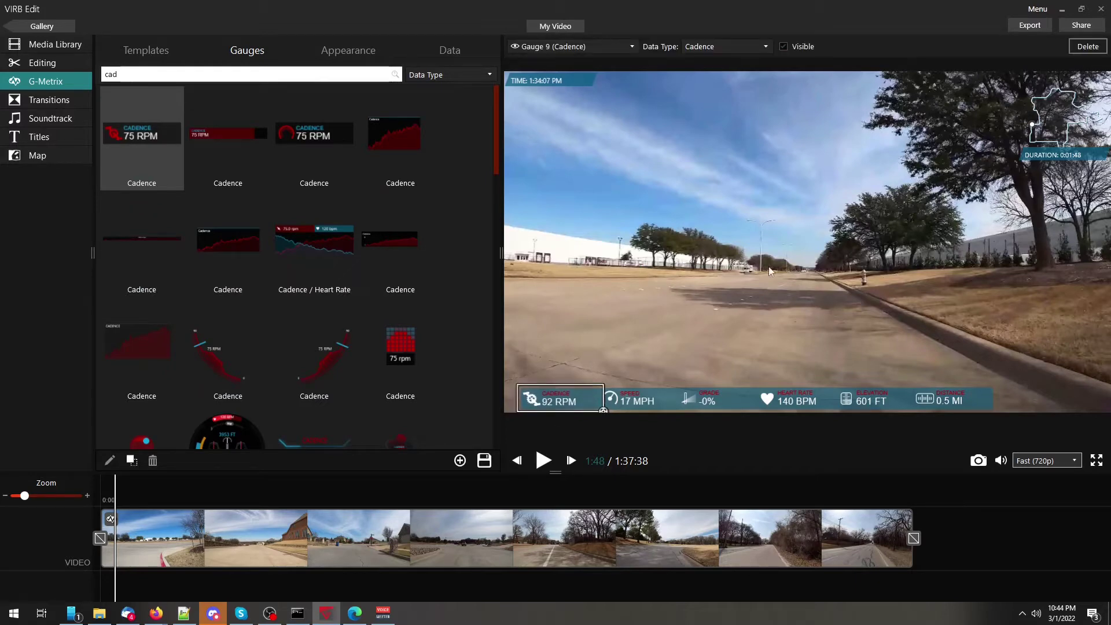
{"action": "left_click", "coordinate": [839, 287]}
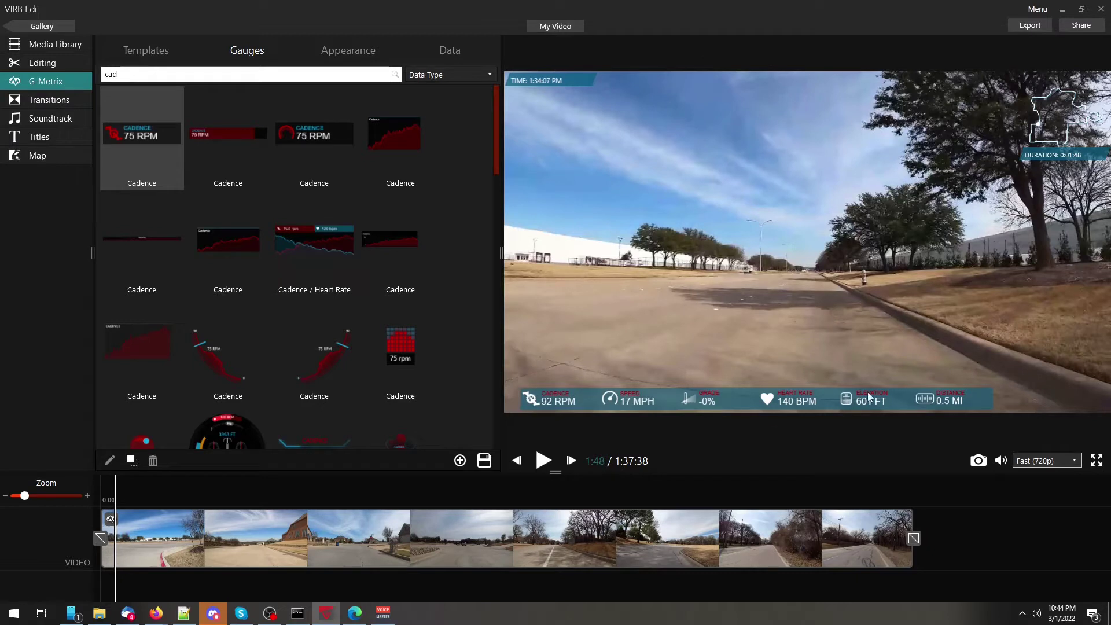
Move the Distance gauge and the adjacent Elevation gauge slightly further right along the lower overlay row
{"action": "left_click_drag", "start_coordinate": [972, 398], "coordinate": [992, 398]}
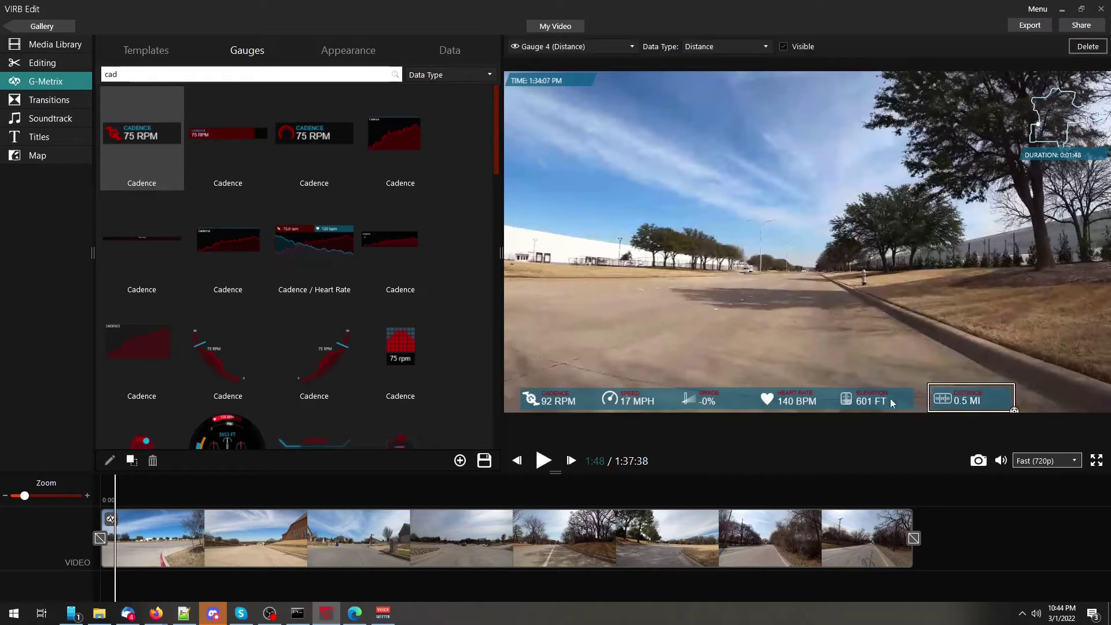
{"action": "left_click_drag", "start_coordinate": [892, 404], "coordinate": [890, 399]}
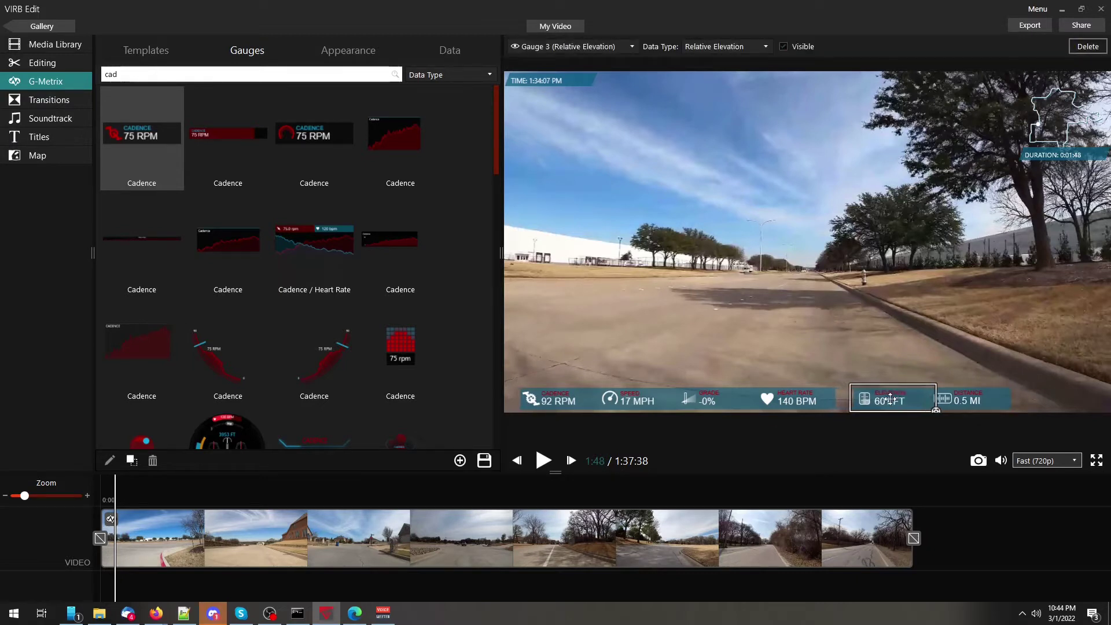
Select the Heart Rate, Grade, Speed and Cadence gauges together and nudge them right until they meet the Elevation gauge
{"action": "left_click", "coordinate": [785, 401]}
{"action": "left_click", "coordinate": [718, 405], "text": "ctrl"}
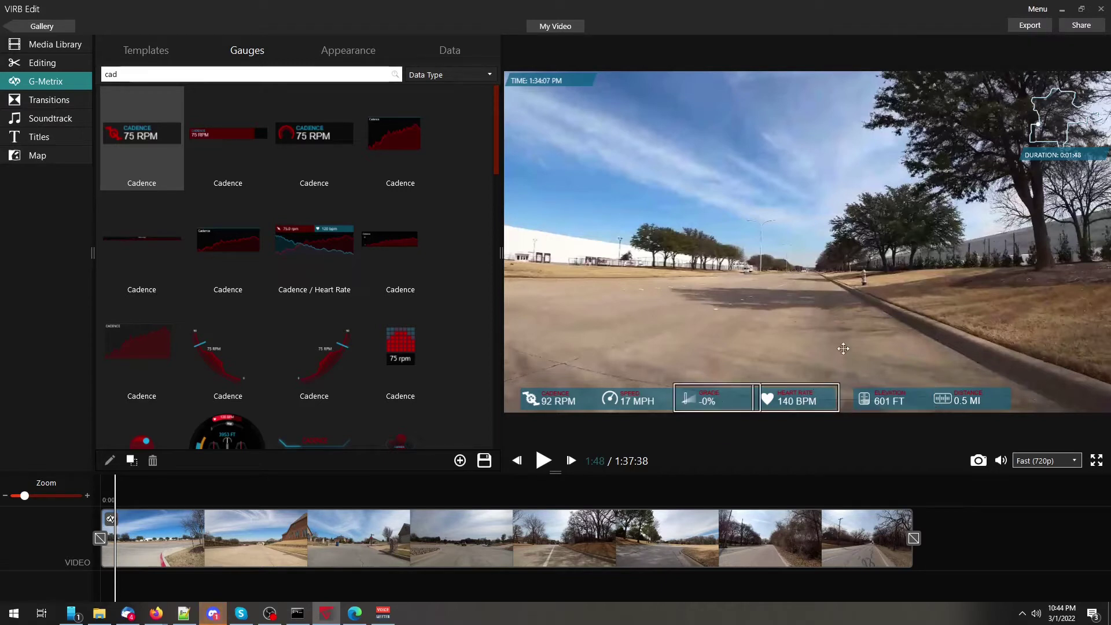
{"action": "left_click", "coordinate": [750, 411]}
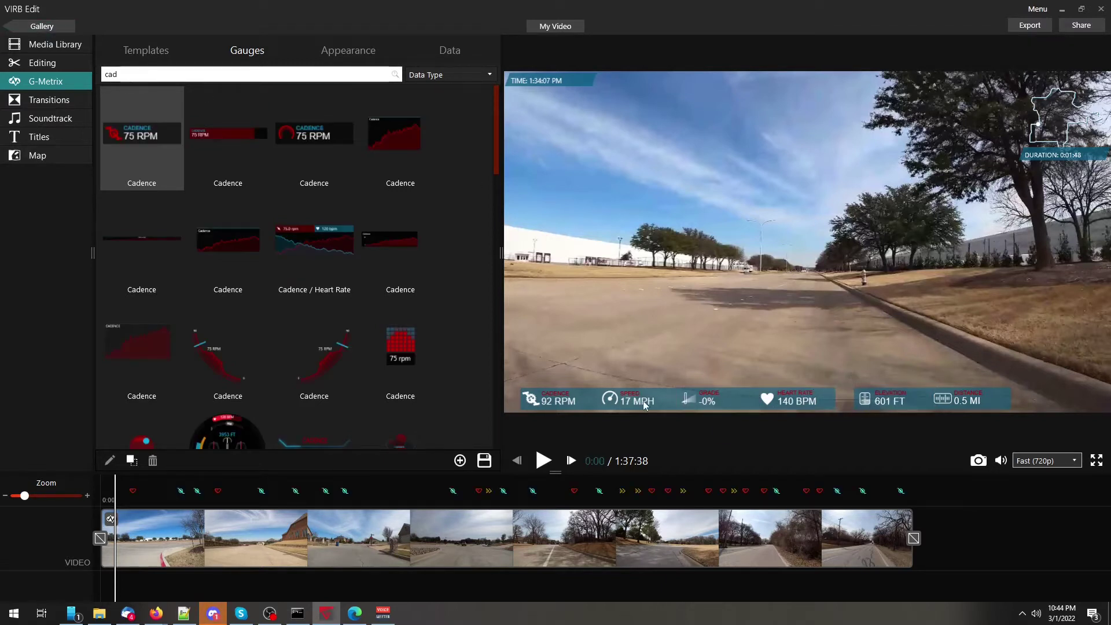
{"action": "left_click", "coordinate": [831, 408]}
{"action": "left_click", "coordinate": [680, 405], "text": "ctrl"}
{"action": "left_click", "coordinate": [662, 407], "text": "ctrl"}
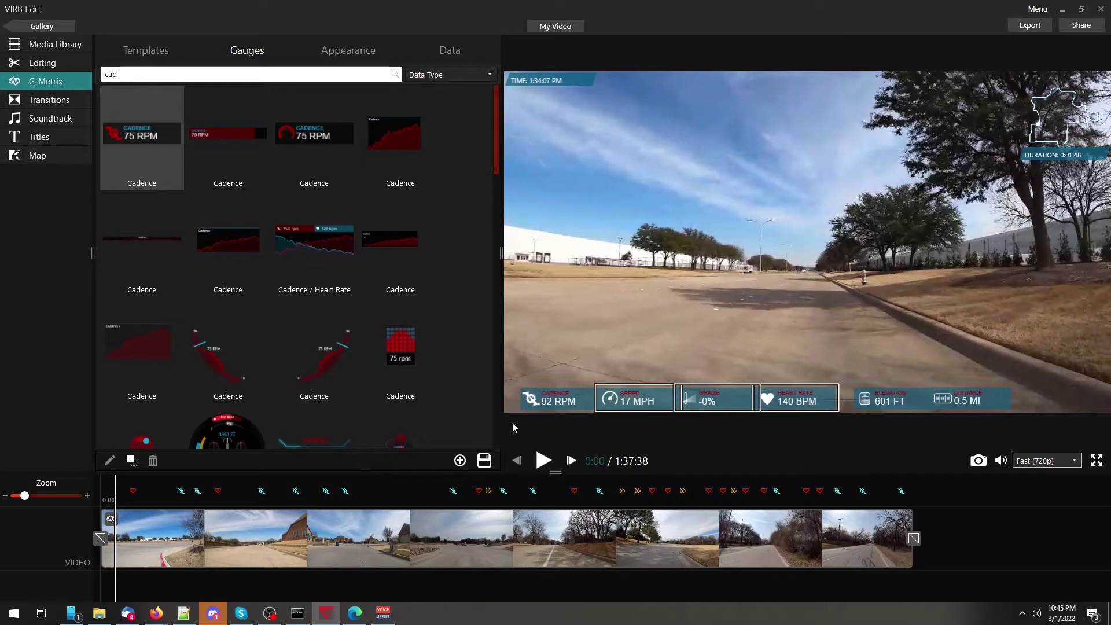
{"action": "left_click", "coordinate": [536, 397], "text": "ctrl"}
{"action": "key", "text": "Right"}
{"action": "key", "text": "Right"}
{"action": "key", "text": "Right"}
{"action": "key", "text": "Right"}
{"action": "key", "text": "Right"}
{"action": "key", "text": "Right"}
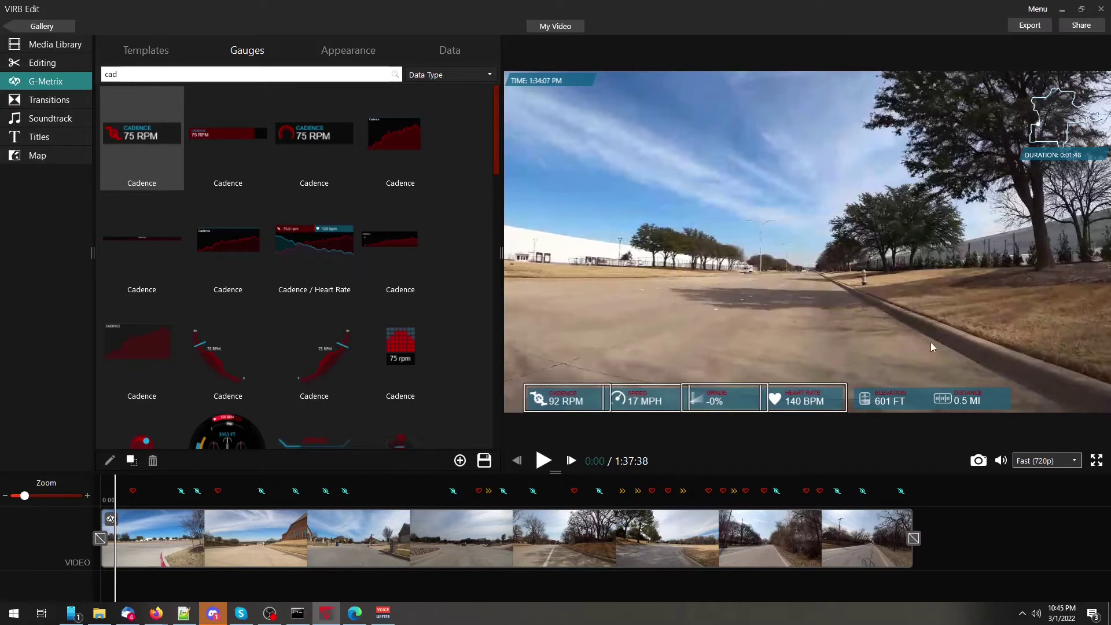
{"action": "key", "text": "Right"}
{"action": "key", "text": "Right"}
{"action": "key", "text": "Right"}
{"action": "key", "text": "Right"}
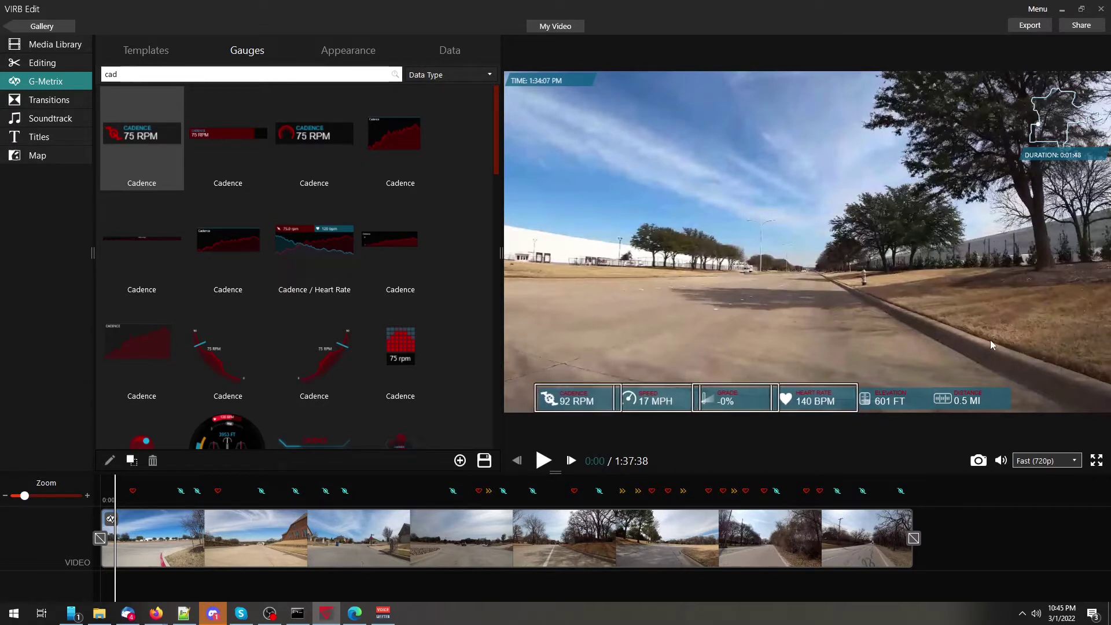
Nudge the Elevation gauge one increment left against the Heart Rate gauge and deselect it
{"action": "left_click", "coordinate": [903, 400]}
{"action": "key", "text": "Left"}
{"action": "left_click", "coordinate": [920, 354]}
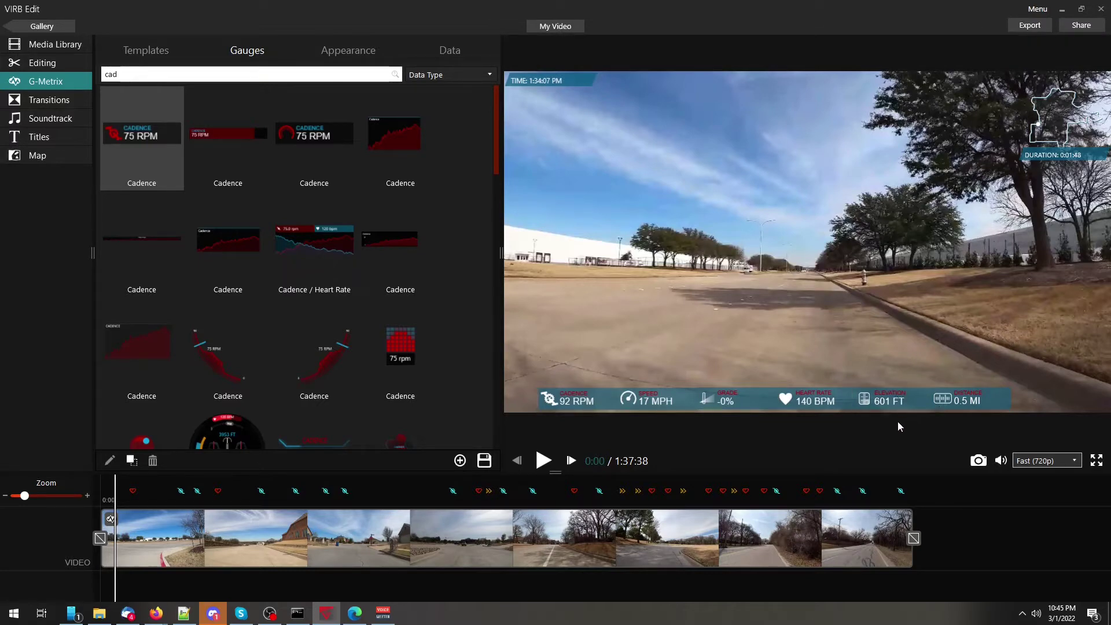
Preview the rearranged gauges at different points along the clip on the timeline
{"action": "key", "text": "space"}
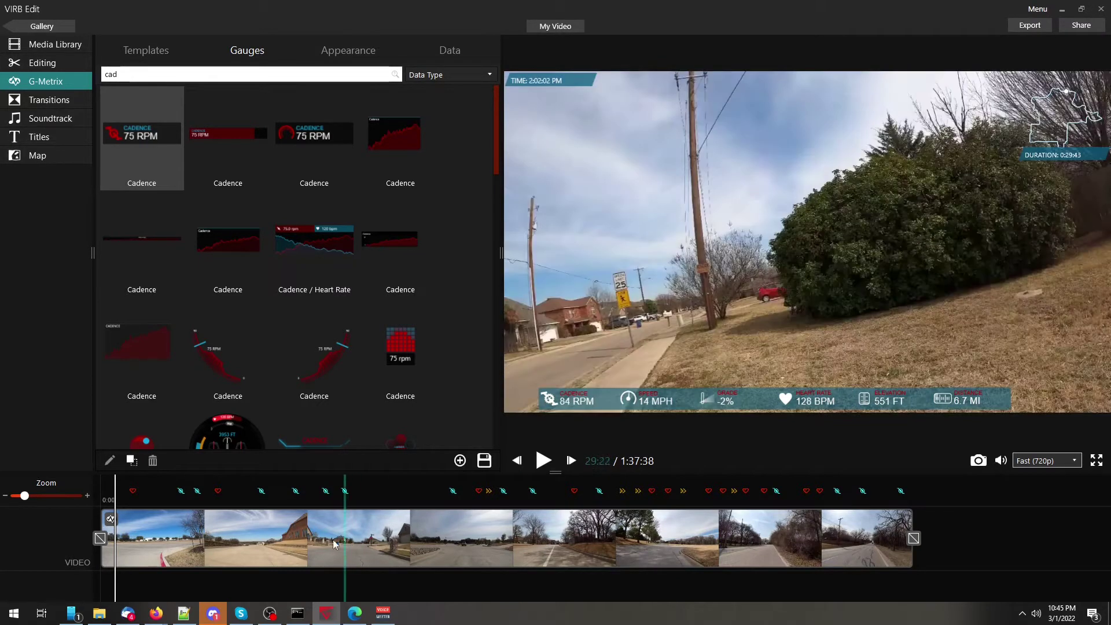
{"action": "left_click", "coordinate": [102, 520]}
{"action": "left_click_drag", "start_coordinate": [102, 520], "coordinate": [369, 545]}
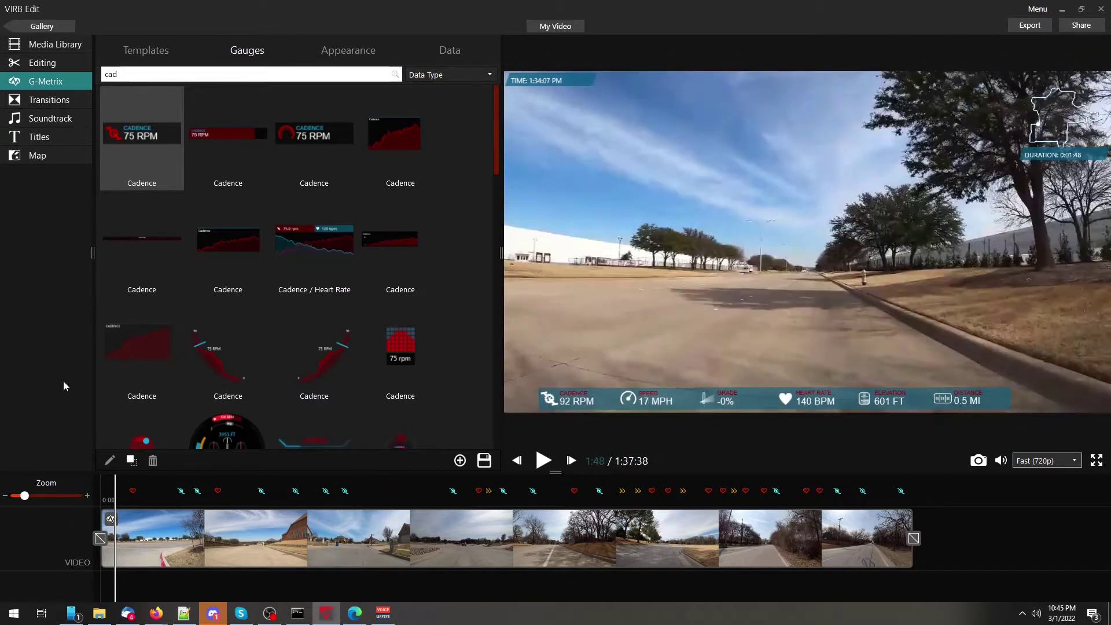
Open the clip's G-Metrix Sync, play the video and align the map marker near the route's start with the footage at about 0:50
{"action": "left_click", "coordinate": [440, 50]}
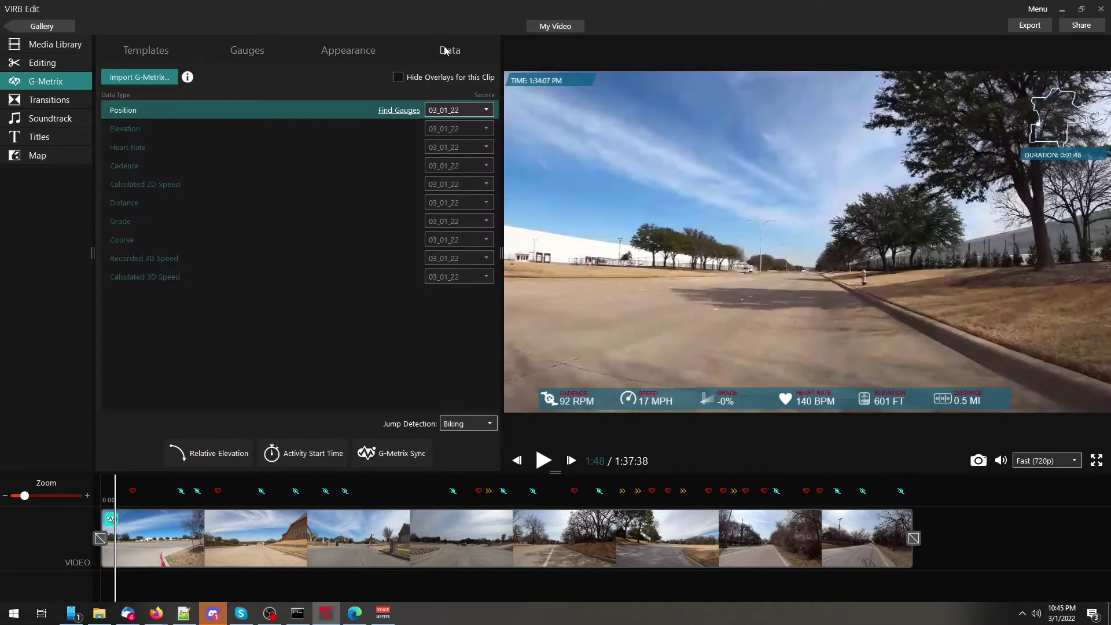
{"action": "left_click", "coordinate": [391, 451]}
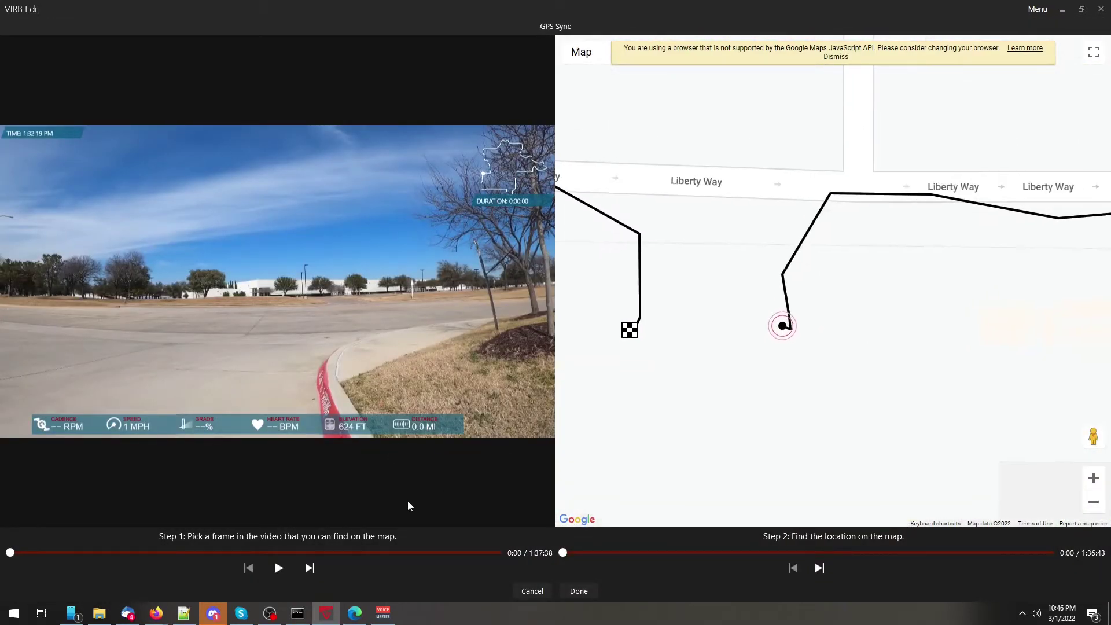
{"action": "left_click", "coordinate": [278, 568]}
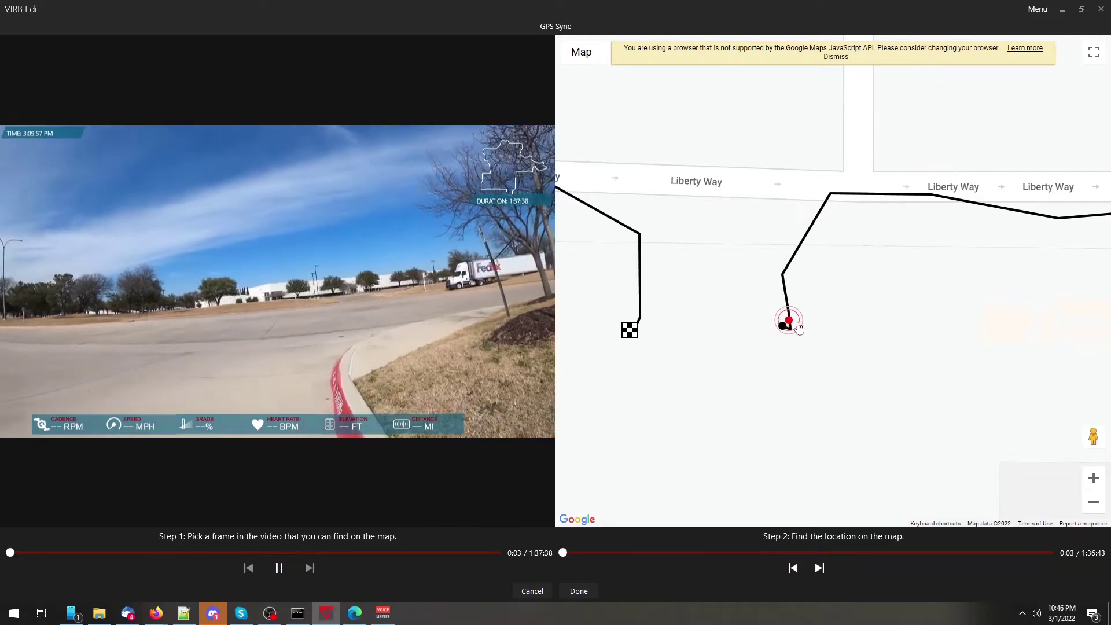
{"action": "mouse_move", "coordinate": [781, 352]}
{"action": "left_mouse_down"}
{"action": "mouse_move", "coordinate": [824, 312]}
{"action": "mouse_move", "coordinate": [845, 206]}
{"action": "mouse_move", "coordinate": [781, 335]}
{"action": "mouse_move", "coordinate": [724, 355]}
{"action": "mouse_move", "coordinate": [818, 255]}
{"action": "mouse_move", "coordinate": [780, 340]}
{"action": "mouse_move", "coordinate": [785, 293]}
{"action": "mouse_move", "coordinate": [832, 216]}
{"action": "mouse_move", "coordinate": [899, 238]}
{"action": "mouse_move", "coordinate": [797, 301]}
{"action": "left_mouse_up"}
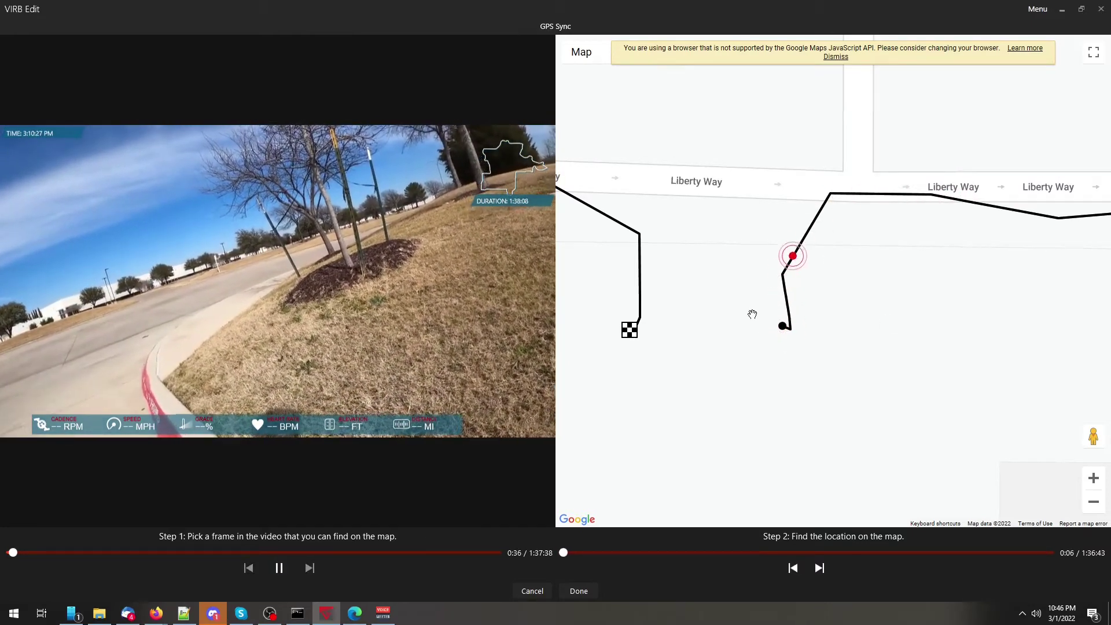
{"action": "left_click_drag", "start_coordinate": [1048, 216], "coordinate": [784, 335]}
{"action": "key", "text": "space"}
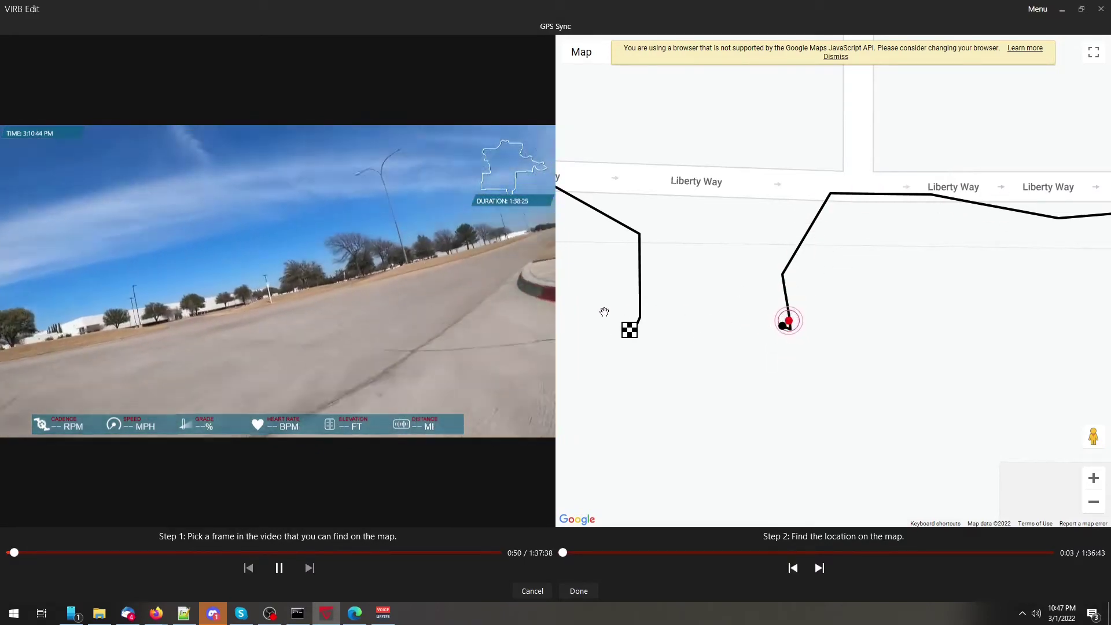
Fine-tune the sync at the Alliance Gateway Fwy crossing, matching video 6:14 to map 5:31, and finish the GPS sync
{"action": "left_click_drag", "start_coordinate": [14, 553], "coordinate": [35, 552]}
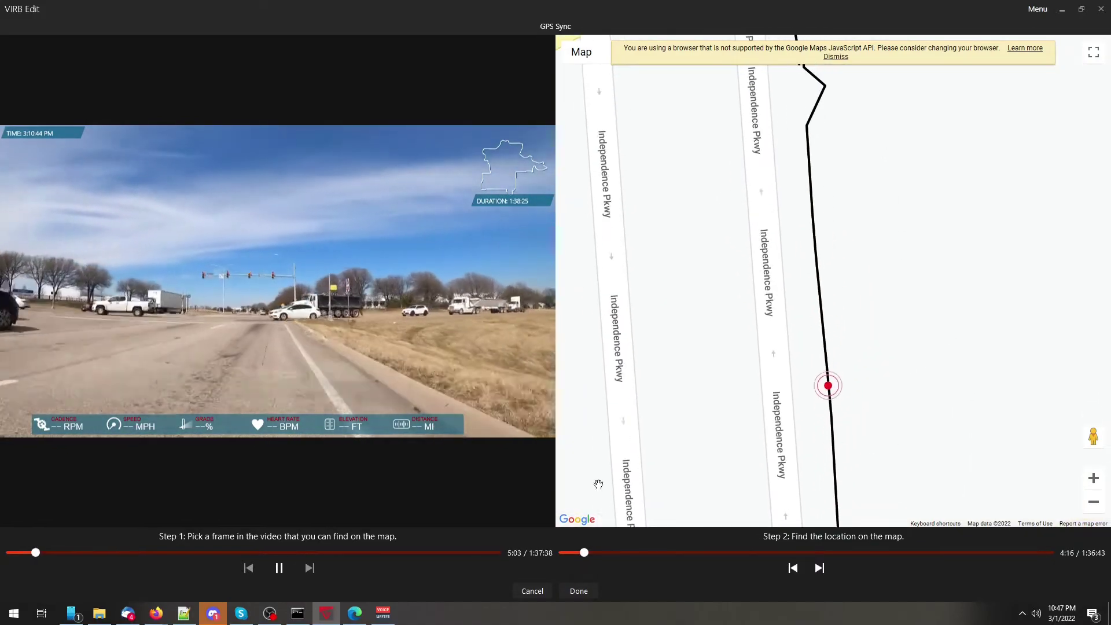
{"action": "left_click", "coordinate": [280, 570]}
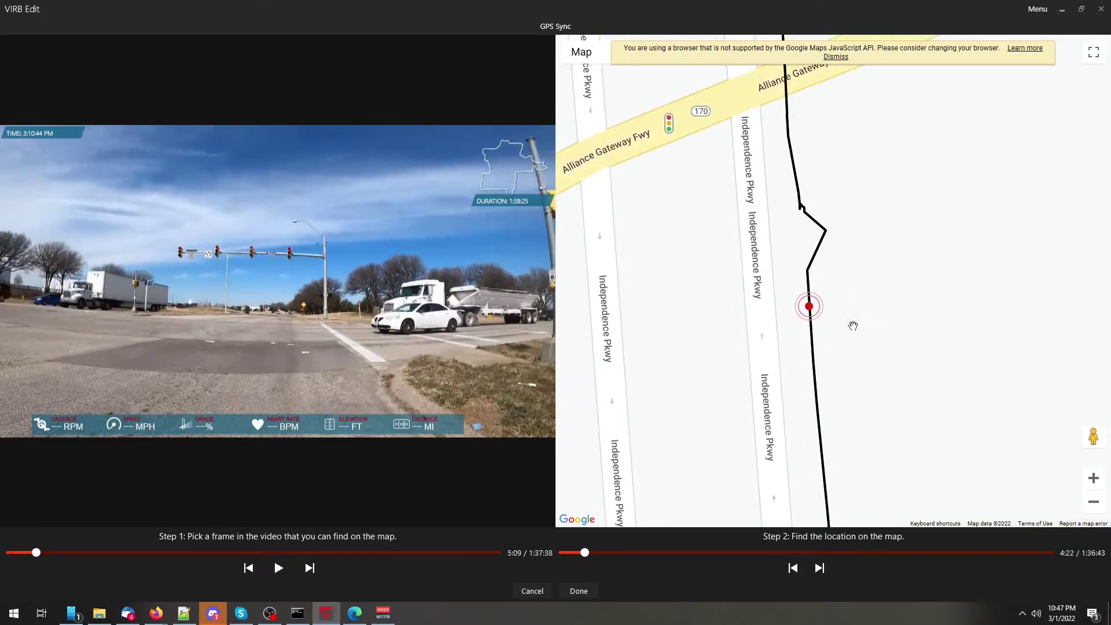
{"action": "left_click", "coordinate": [273, 570]}
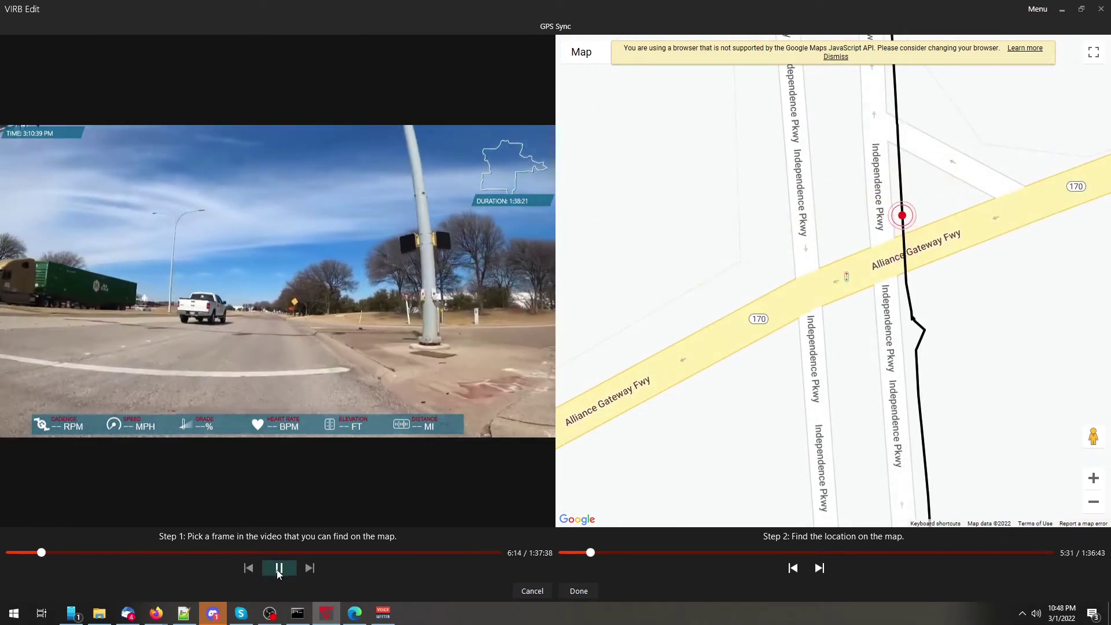
{"action": "left_click", "coordinate": [587, 590]}
{"action": "left_click_drag", "start_coordinate": [598, 586], "coordinate": [408, 541]}
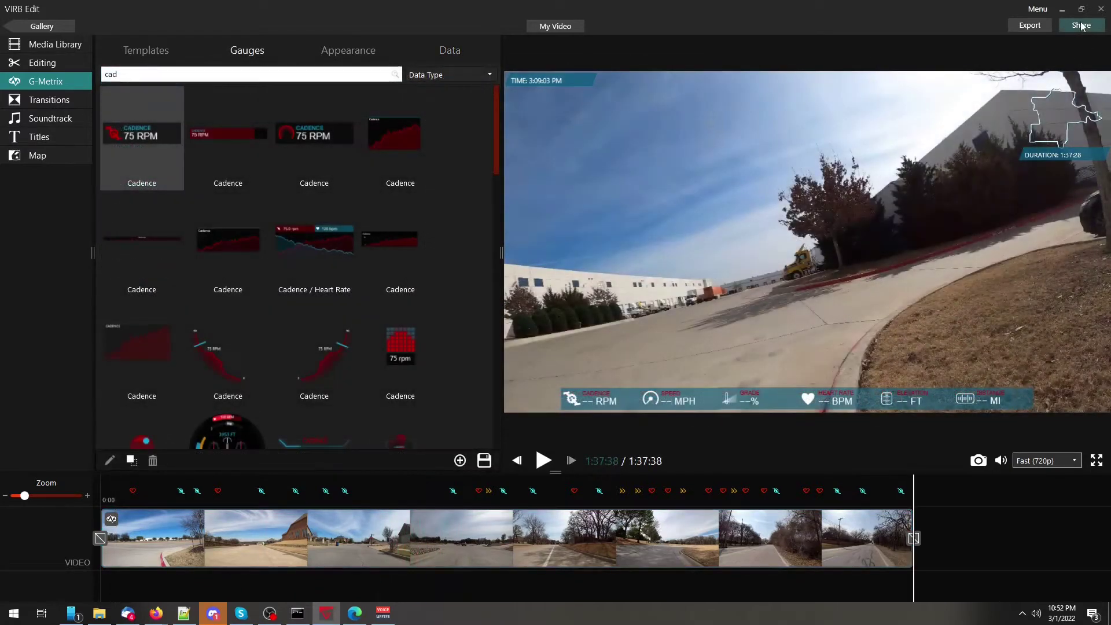
Open the MP4 export settings and review the target quality options, keeping Max
{"action": "left_click", "coordinate": [1040, 26]}
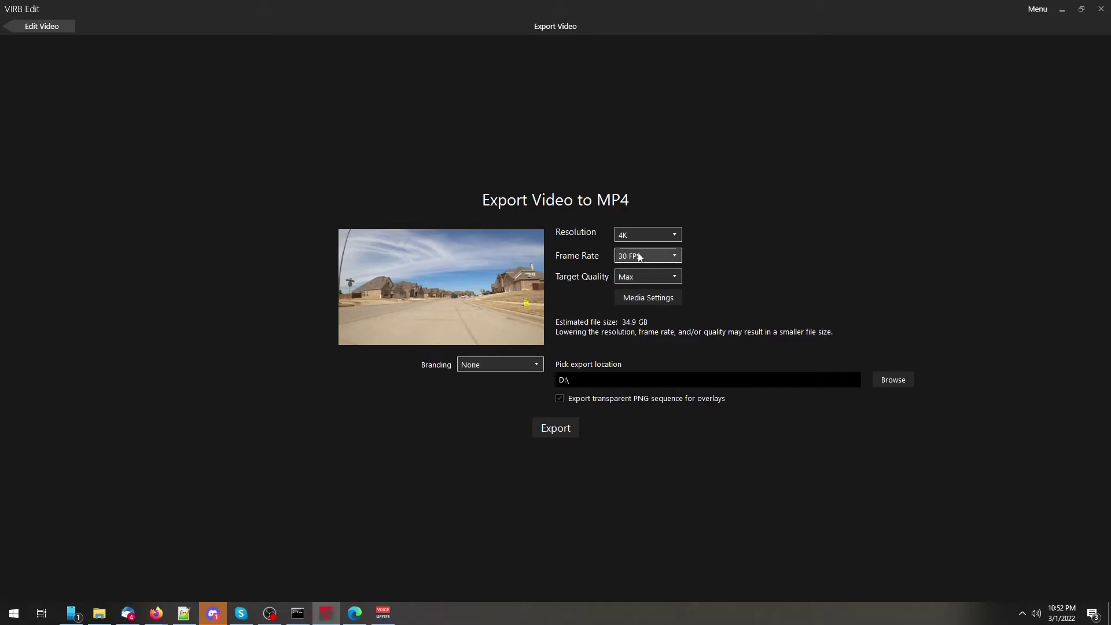
{"action": "left_click", "coordinate": [665, 277]}
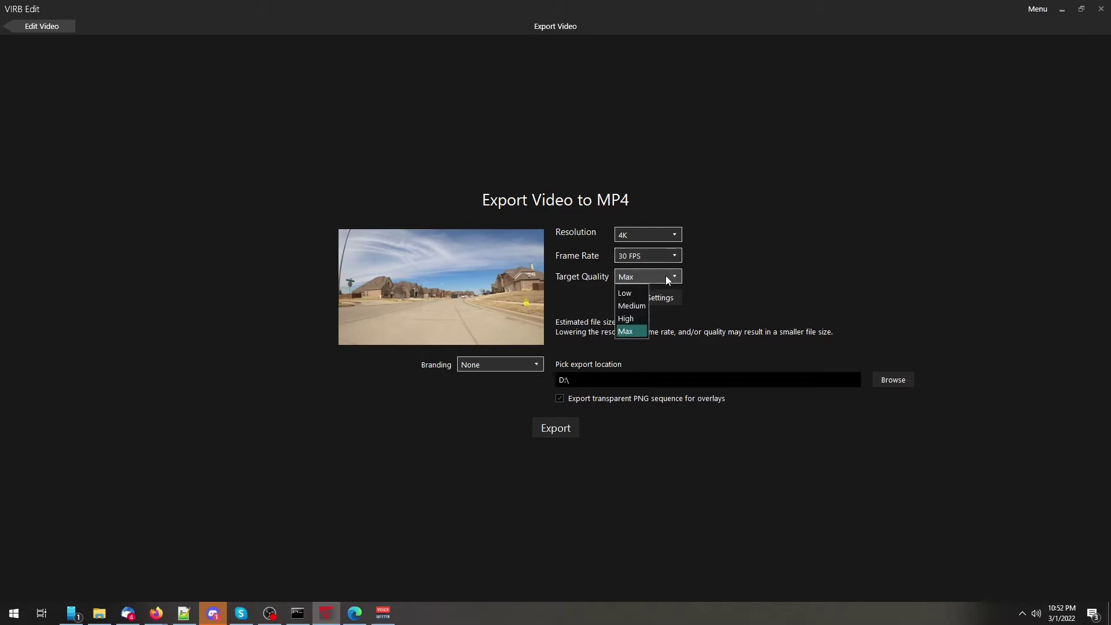
{"action": "left_click", "coordinate": [741, 279]}
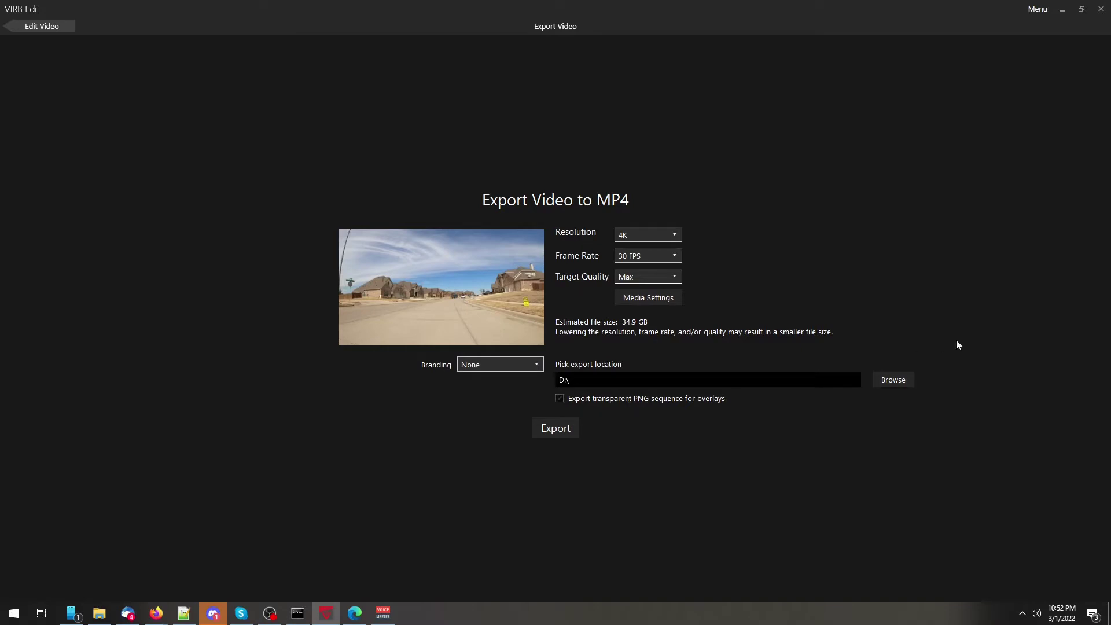
Export the video to a new folder named Export created inside D:\GoPro
{"action": "left_click", "coordinate": [898, 383]}
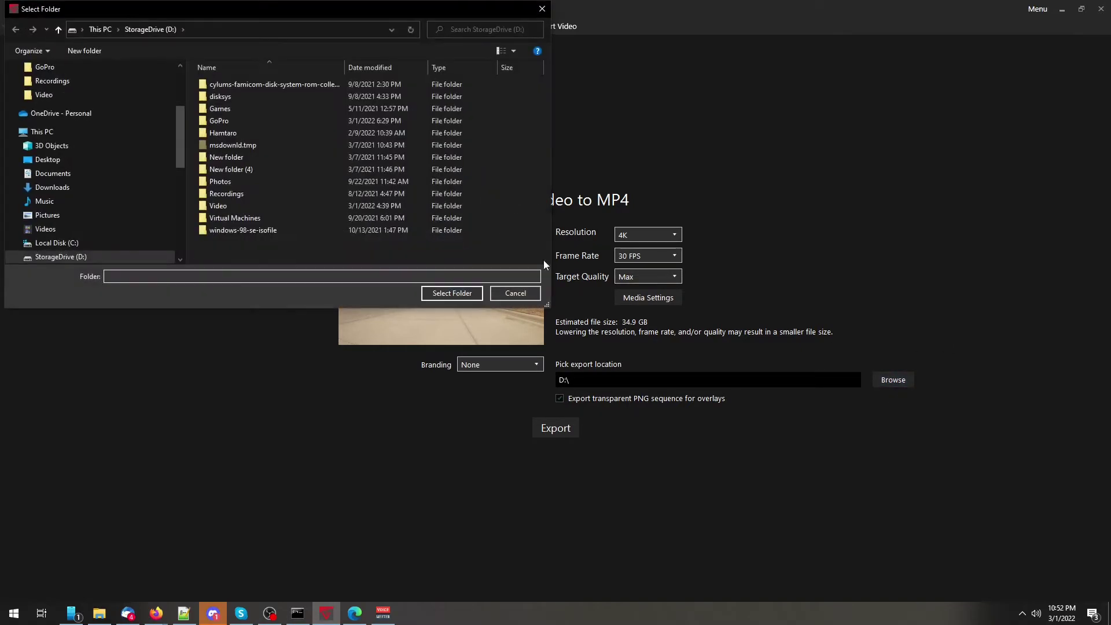
{"action": "double_click", "coordinate": [274, 118]}
{"action": "right_click", "coordinate": [272, 117]}
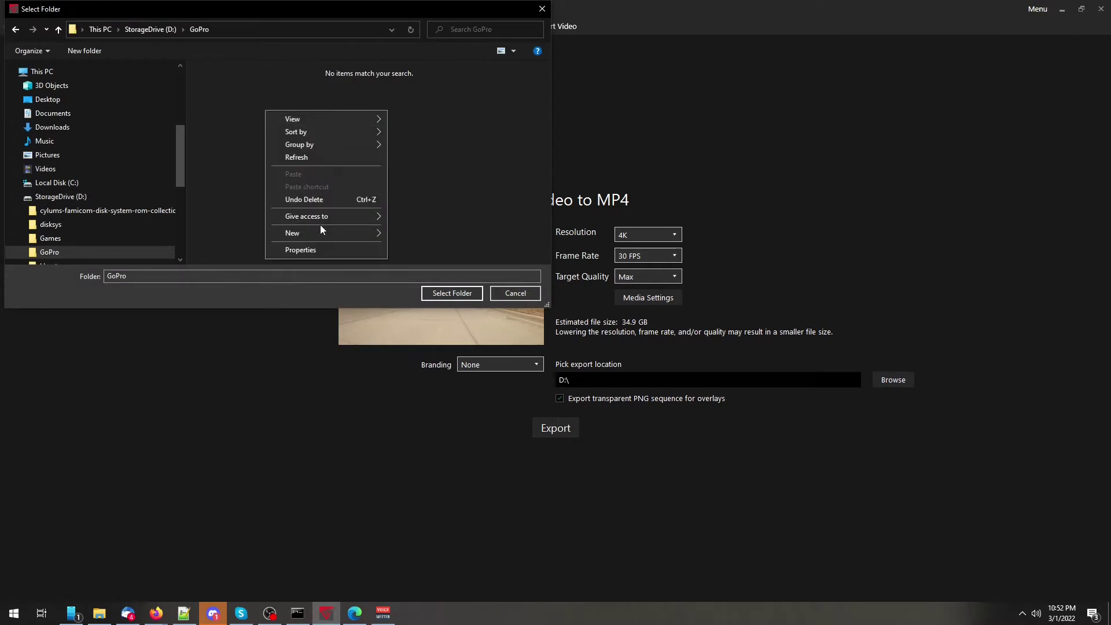
{"action": "mouse_move", "coordinate": [336, 233]}
{"action": "left_click", "coordinate": [437, 235]}
{"action": "type", "text": "Export"}
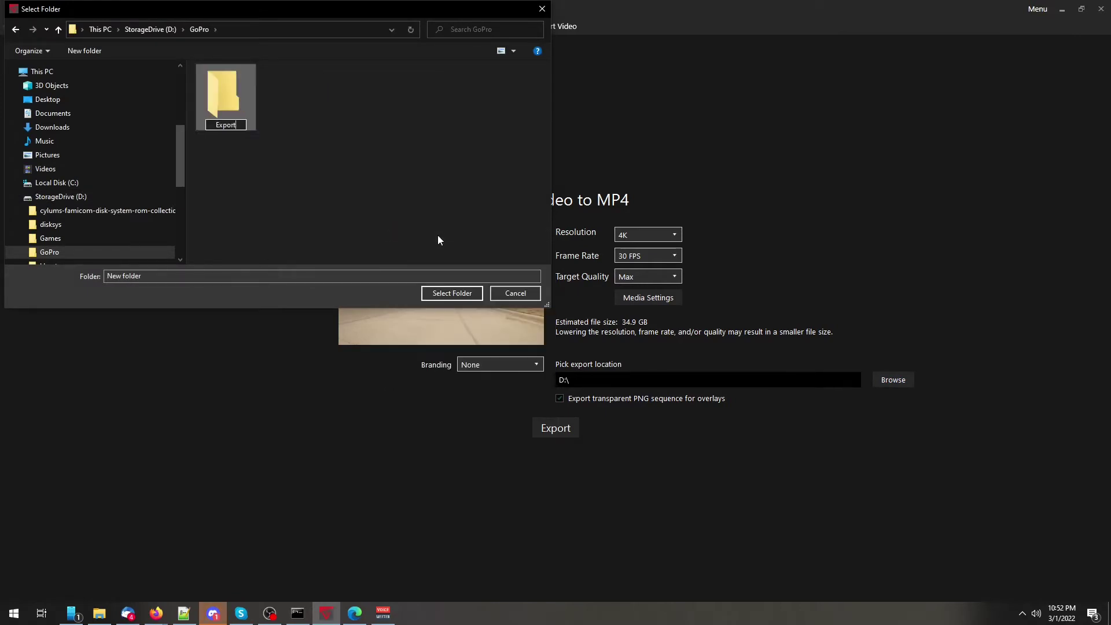
{"action": "key", "text": "Return"}
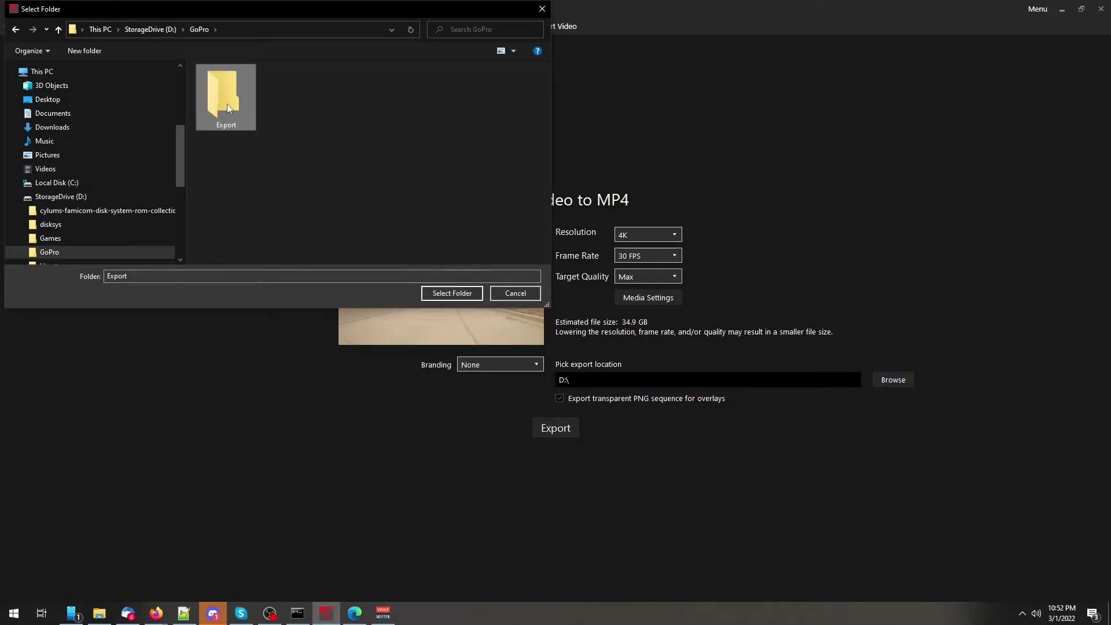
{"action": "double_click", "coordinate": [241, 84]}
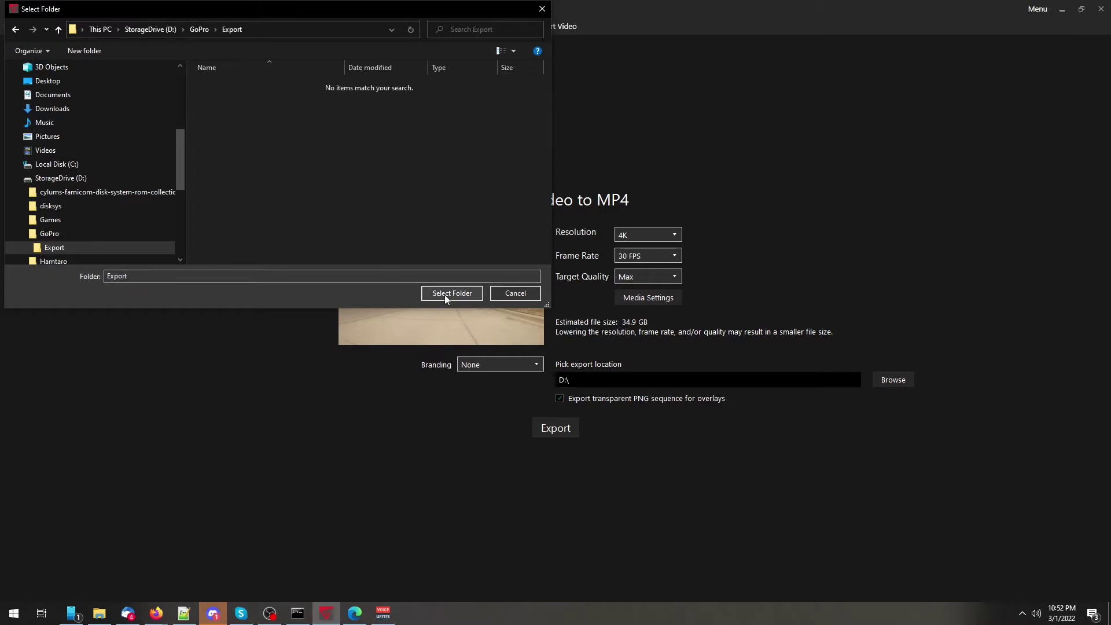
{"action": "left_click", "coordinate": [444, 295]}
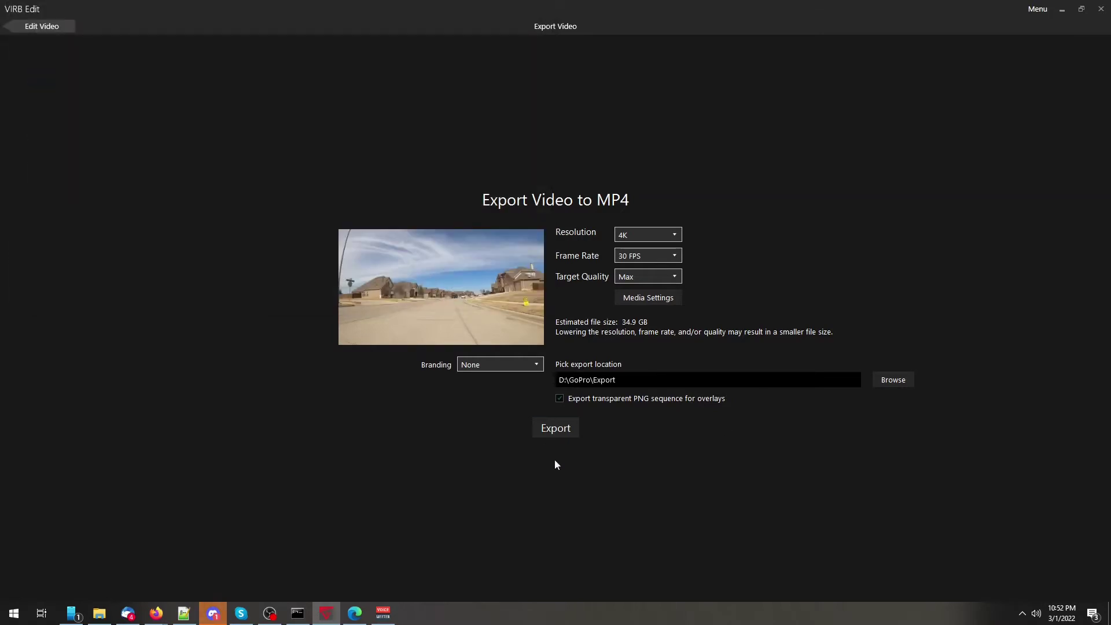
{"action": "left_click", "coordinate": [556, 431]}
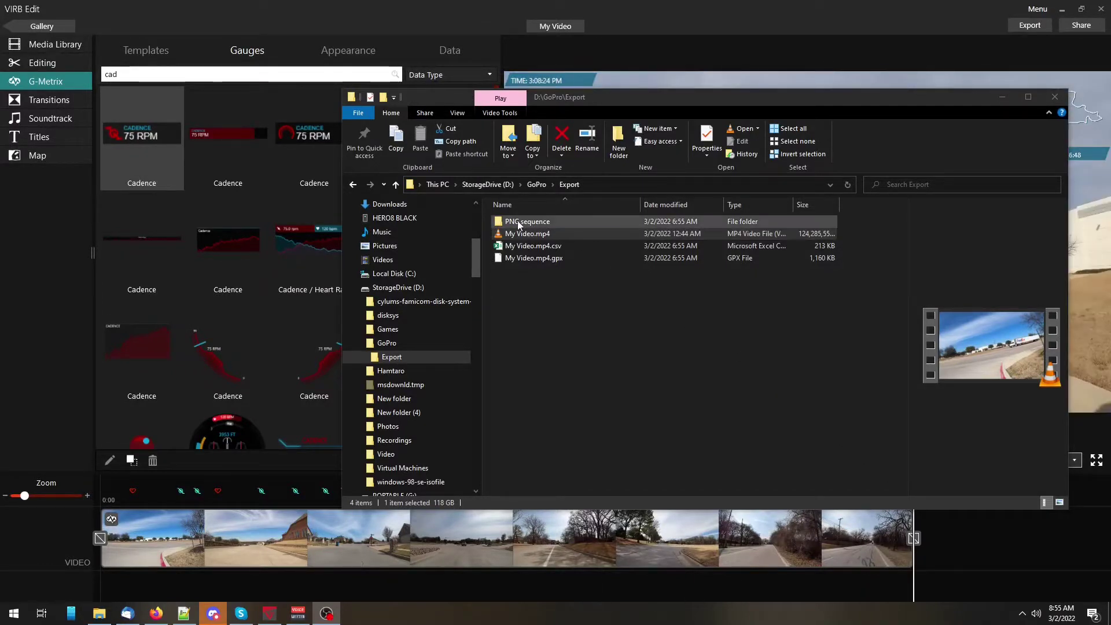
Open the exported My Video.mp4 in VLC and check the overlay gauges at several points through the ride before closing it
{"action": "double_click", "coordinate": [547, 233]}
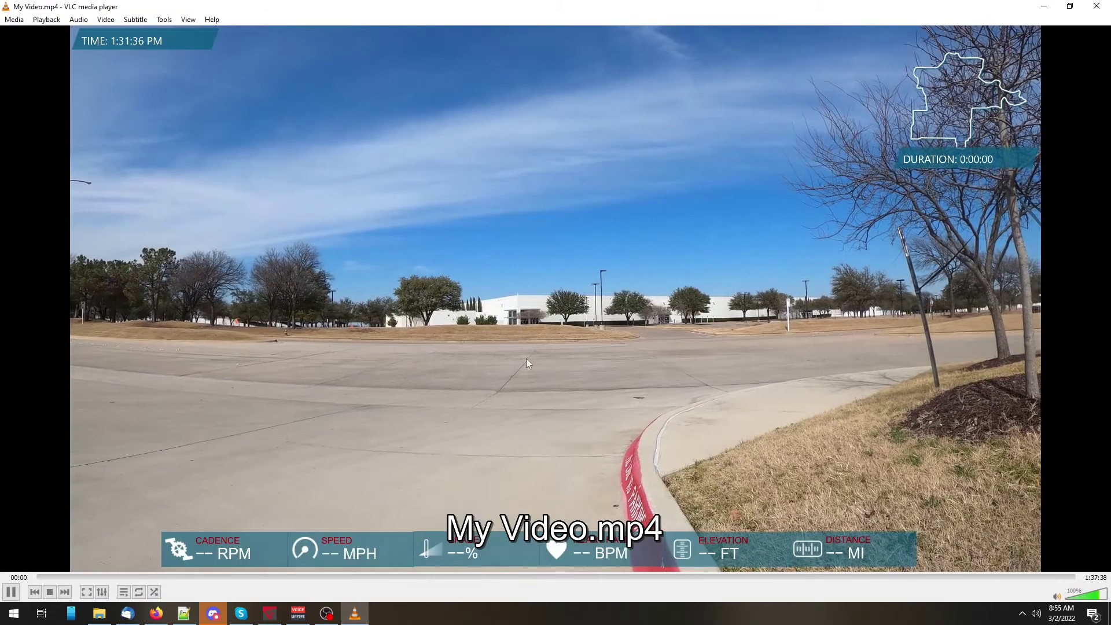
{"action": "left_click", "coordinate": [766, 577]}
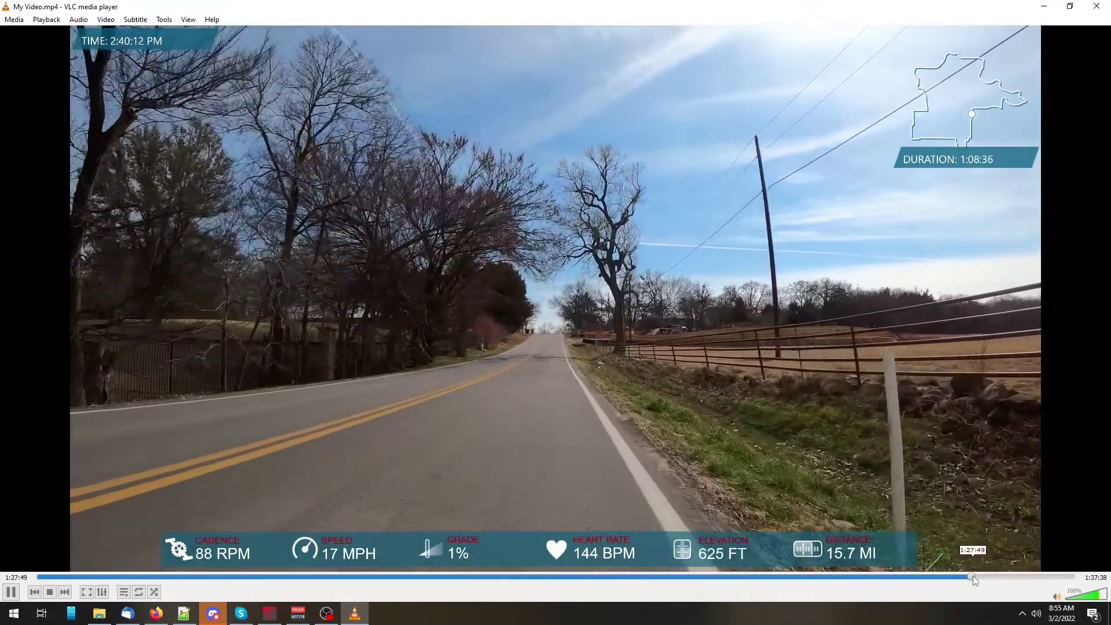
{"action": "left_click", "coordinate": [971, 577]}
{"action": "left_click", "coordinate": [1022, 577]}
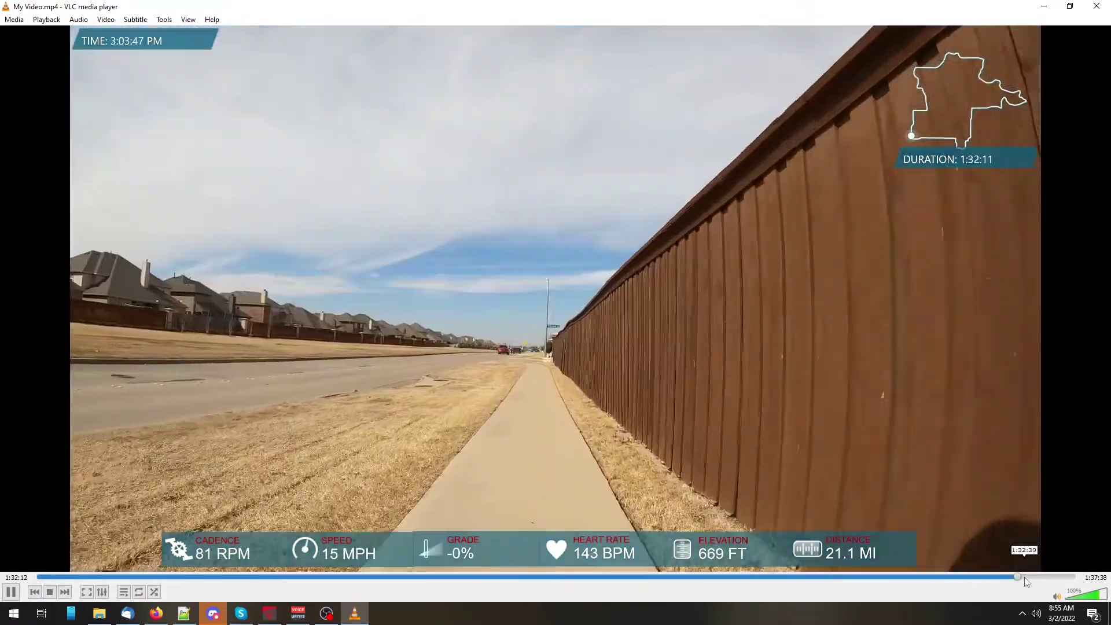
{"action": "left_click", "coordinate": [1051, 577]}
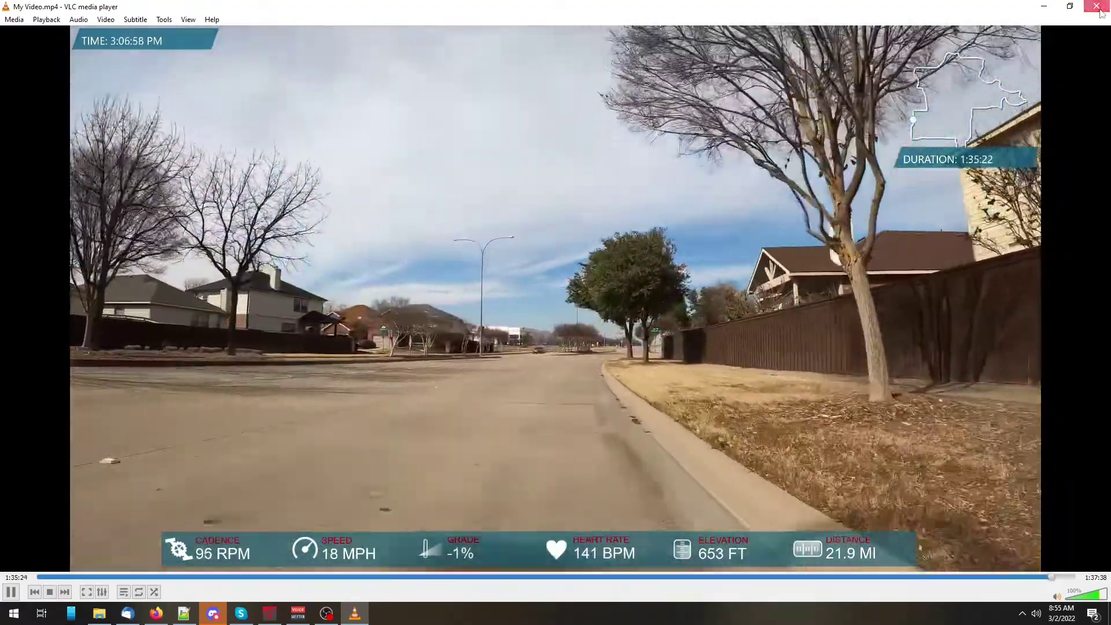
{"action": "left_click", "coordinate": [1097, 5]}
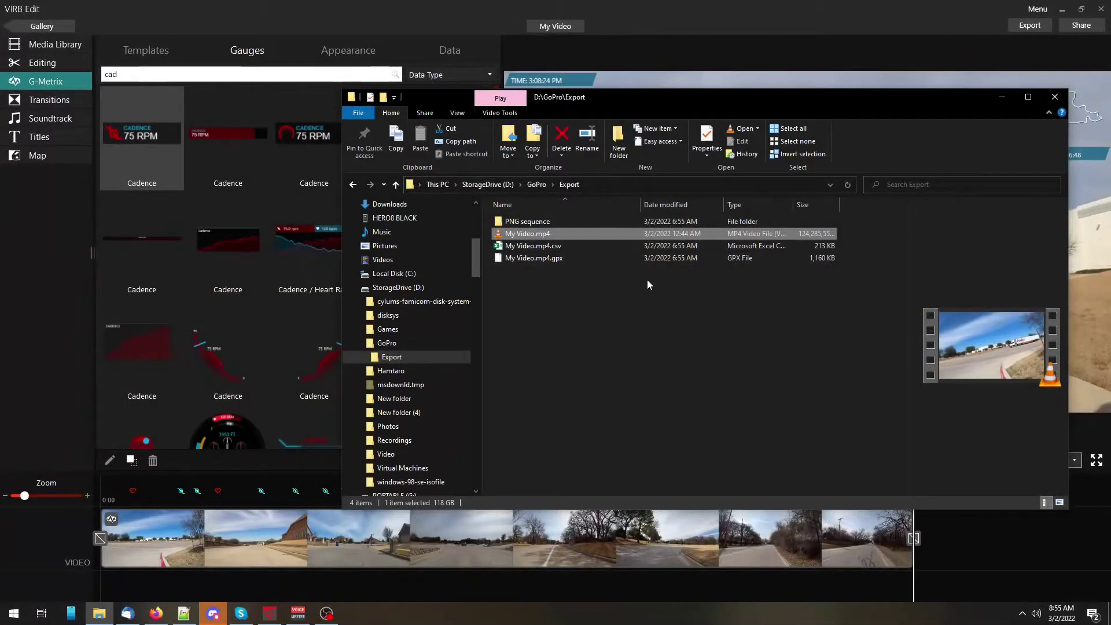
{"action": "key", "text": "alt+Tab"}
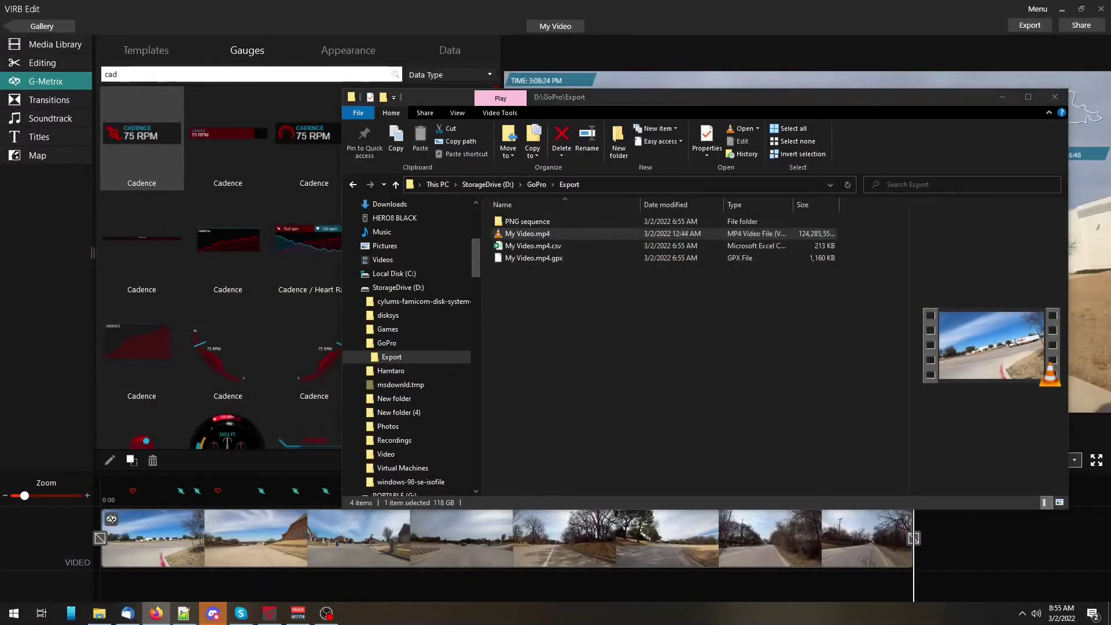
Open the PNG sequence folder inside Export and launch a command prompt at that location
{"action": "double_click", "coordinate": [608, 224]}
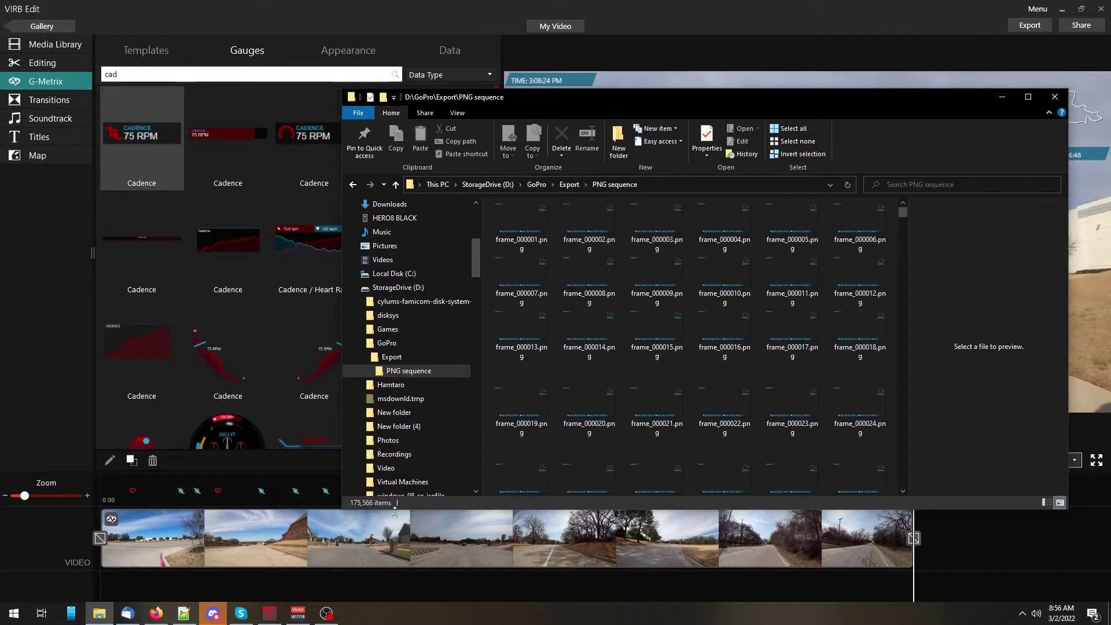
{"action": "left_click", "coordinate": [679, 186]}
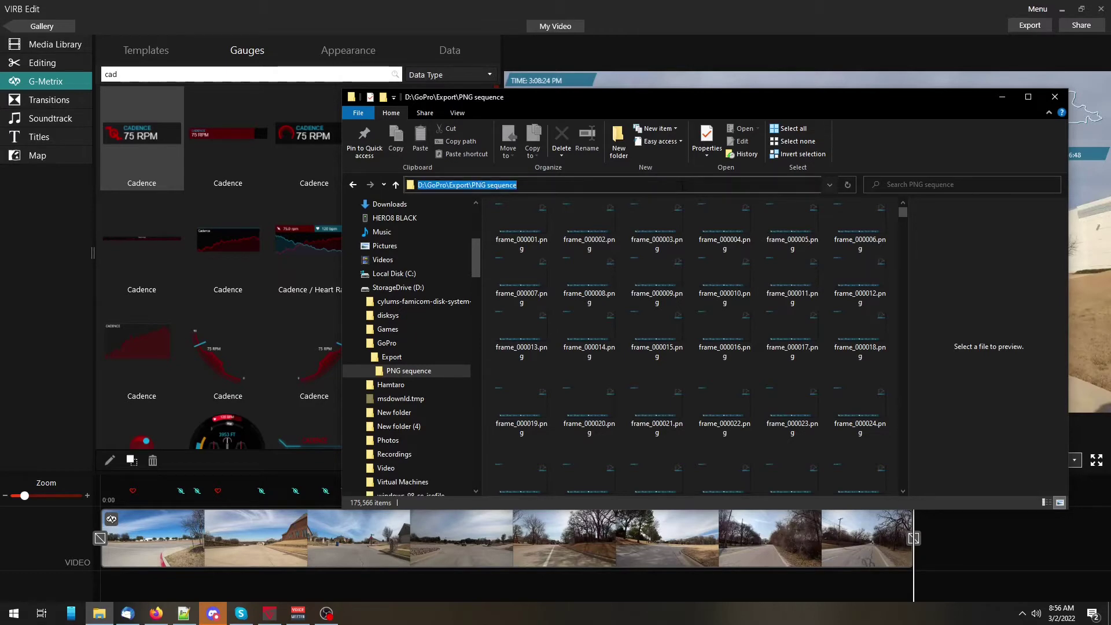
{"action": "type", "text": "cmd"}
{"action": "key", "text": "Return"}
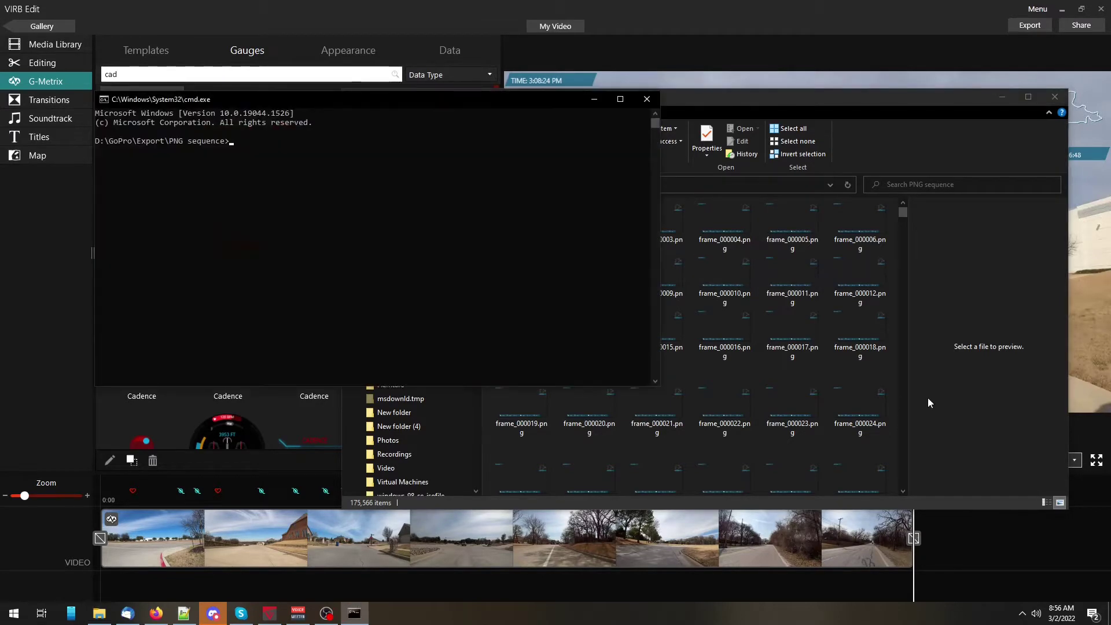
Convert the PNG frames to a transparent overlay video by running ffmpeg -framerate 30 -i frame_%06d.png -vcodec png -r 30 z.mov
{"action": "key", "text": "alt+Tab"}
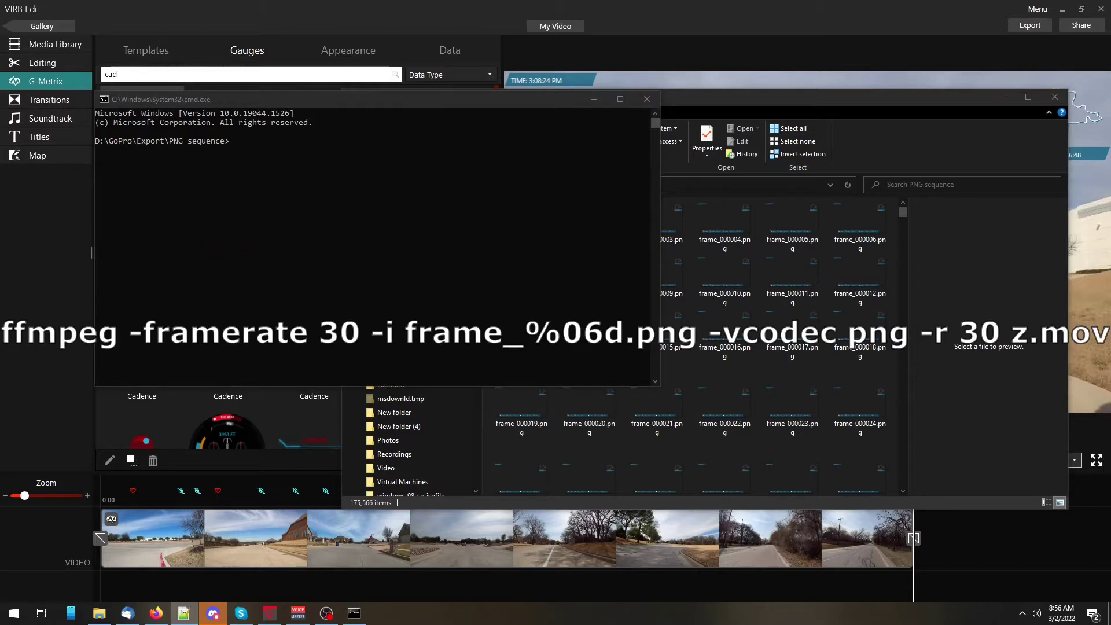
{"action": "left_click", "coordinate": [186, 185]}
{"action": "type", "text": "ffmpeg -framerate 30 -i frame_%06d.png -vcodec png -r 30 z.mov"}
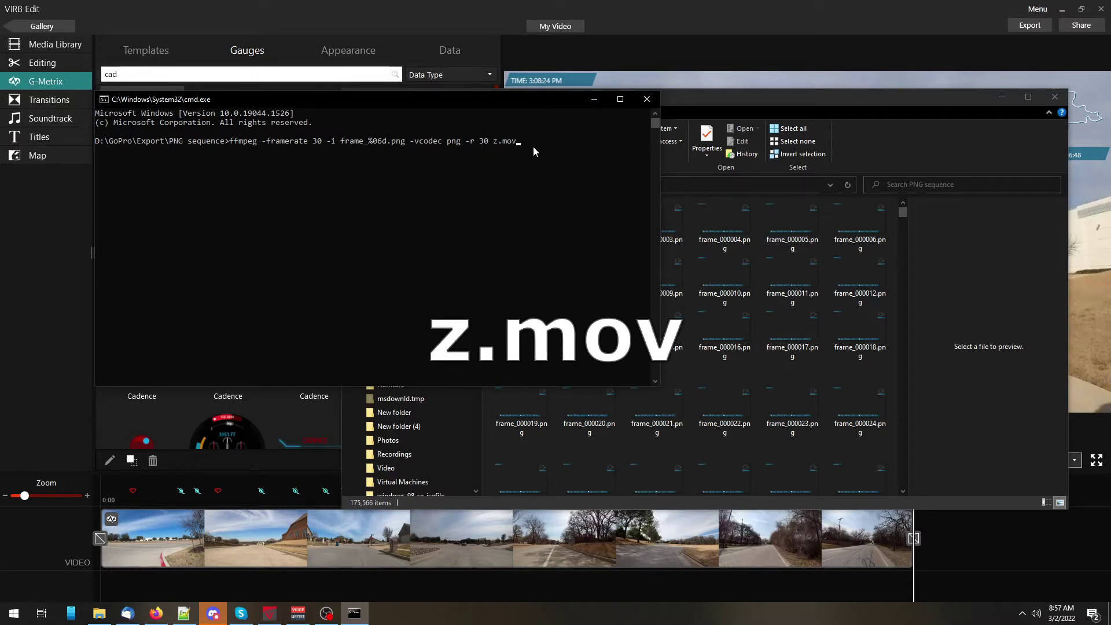
{"action": "key", "text": "Return"}
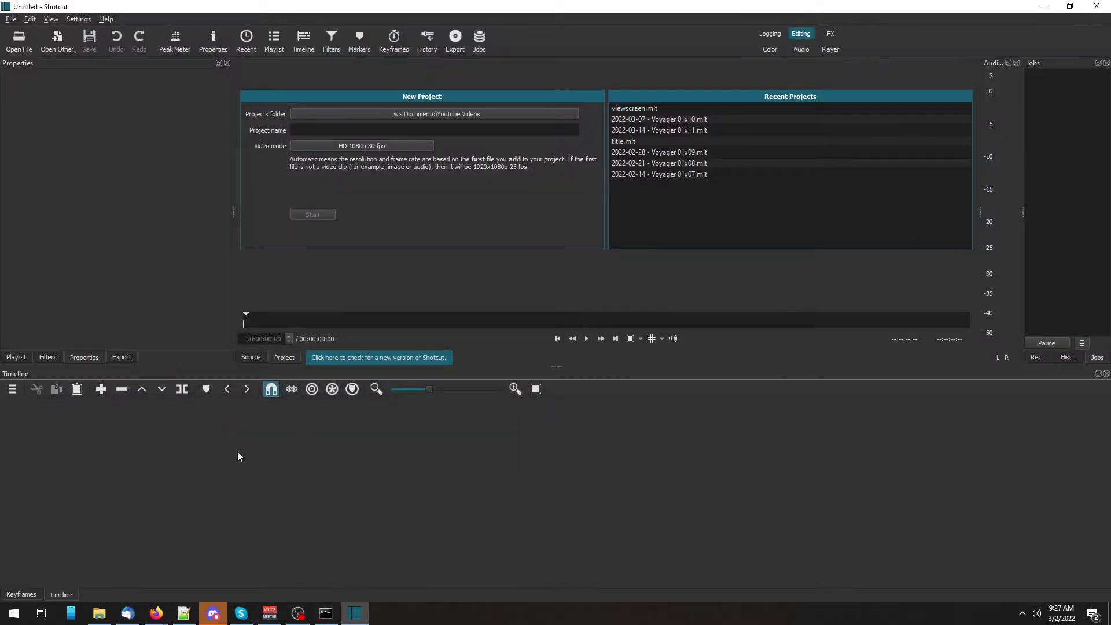
Add three video tracks and one audio track to the empty timeline in Shotcut
{"action": "key", "text": "alt+Tab"}
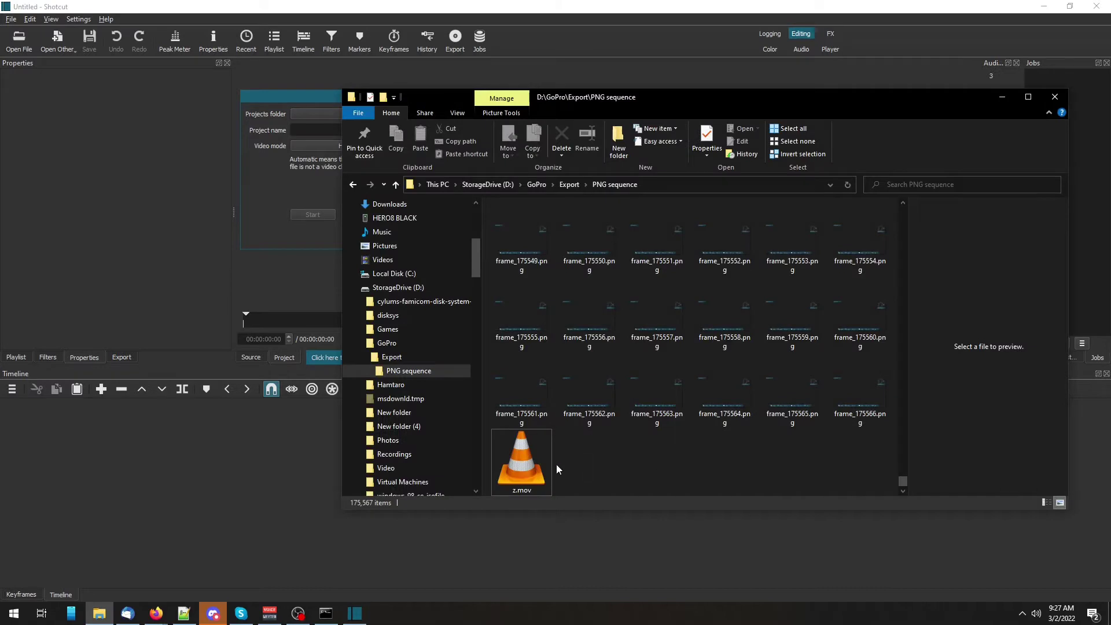
{"action": "right_click", "coordinate": [90, 433]}
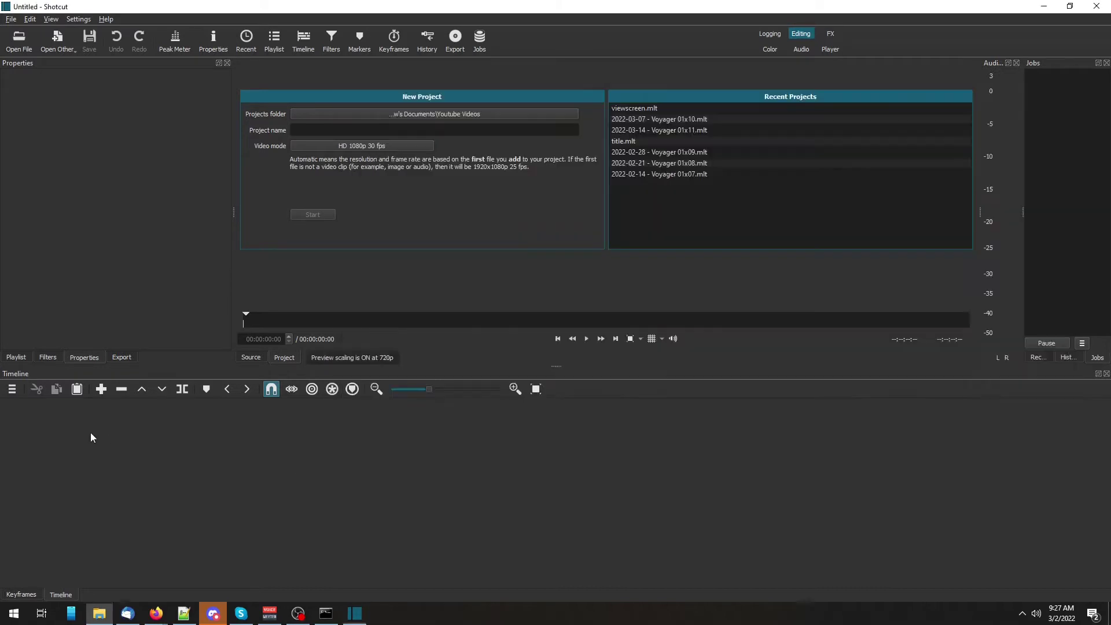
{"action": "mouse_move", "coordinate": [117, 442]}
{"action": "left_click", "coordinate": [243, 455]}
{"action": "right_click", "coordinate": [163, 444]}
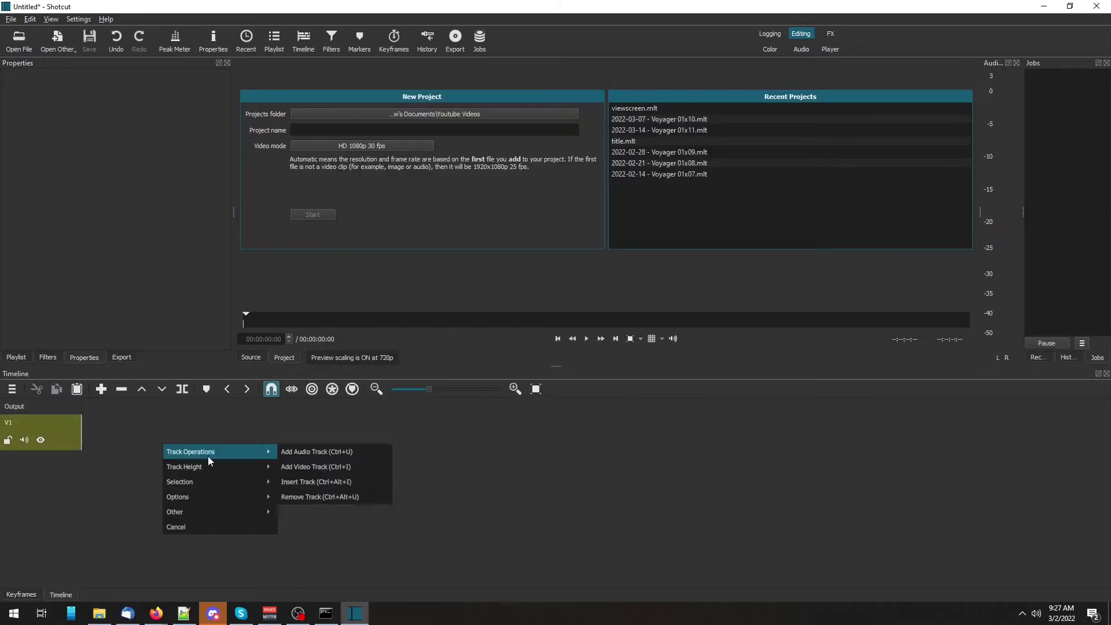
{"action": "mouse_move", "coordinate": [234, 466]}
{"action": "mouse_move", "coordinate": [272, 452]}
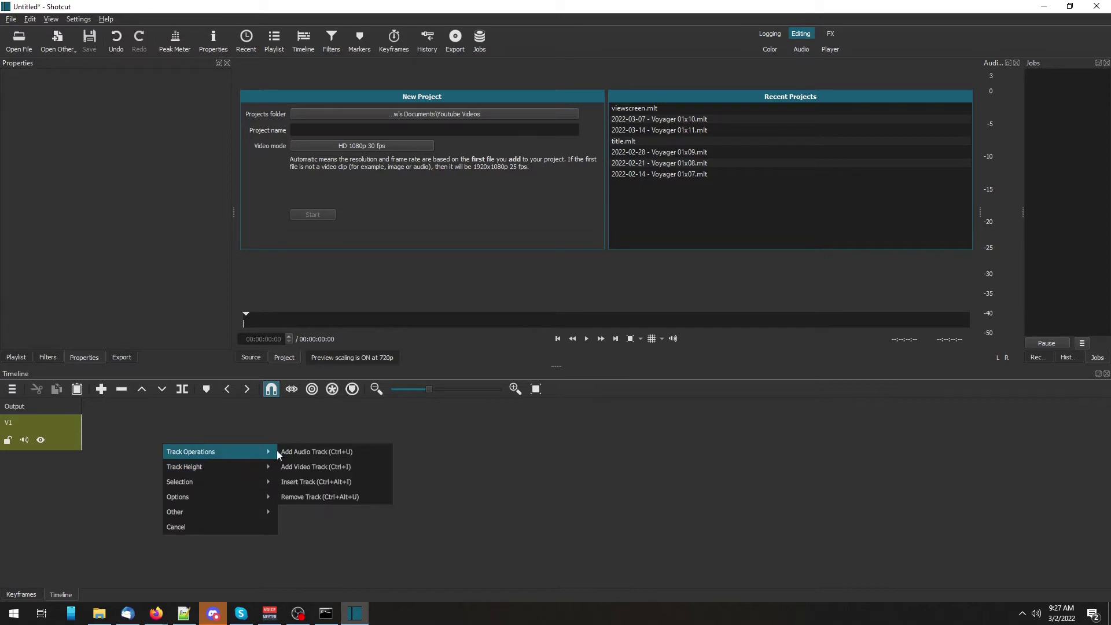
{"action": "left_click", "coordinate": [341, 465]}
{"action": "right_click", "coordinate": [194, 459]}
{"action": "mouse_move", "coordinate": [206, 466]}
{"action": "left_click", "coordinate": [347, 480]}
{"action": "right_click", "coordinate": [246, 433]}
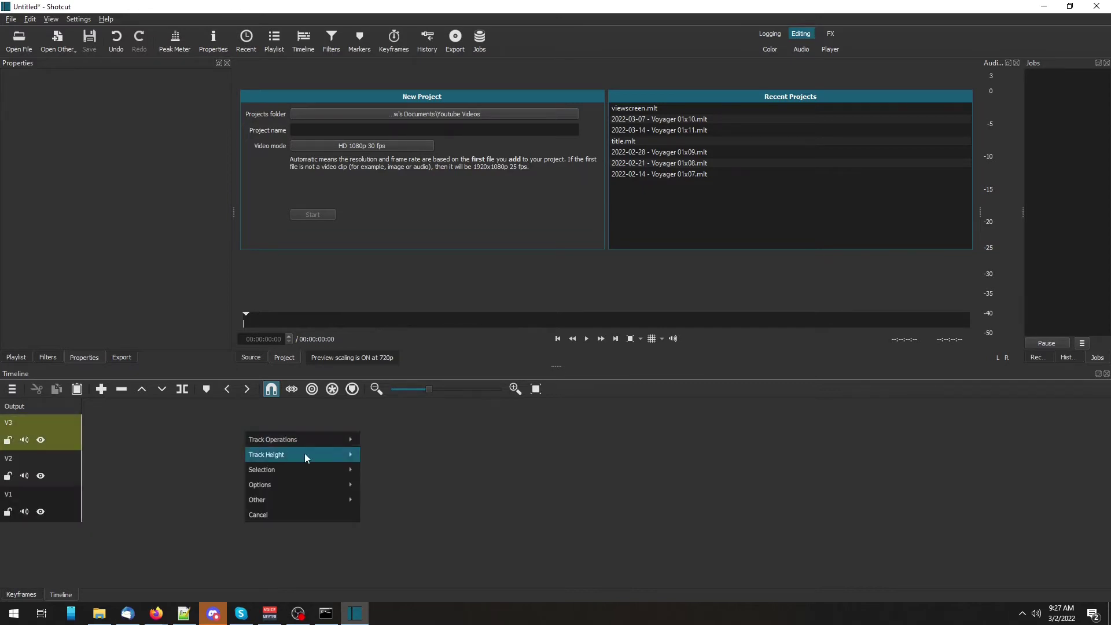
{"action": "left_click", "coordinate": [368, 440]}
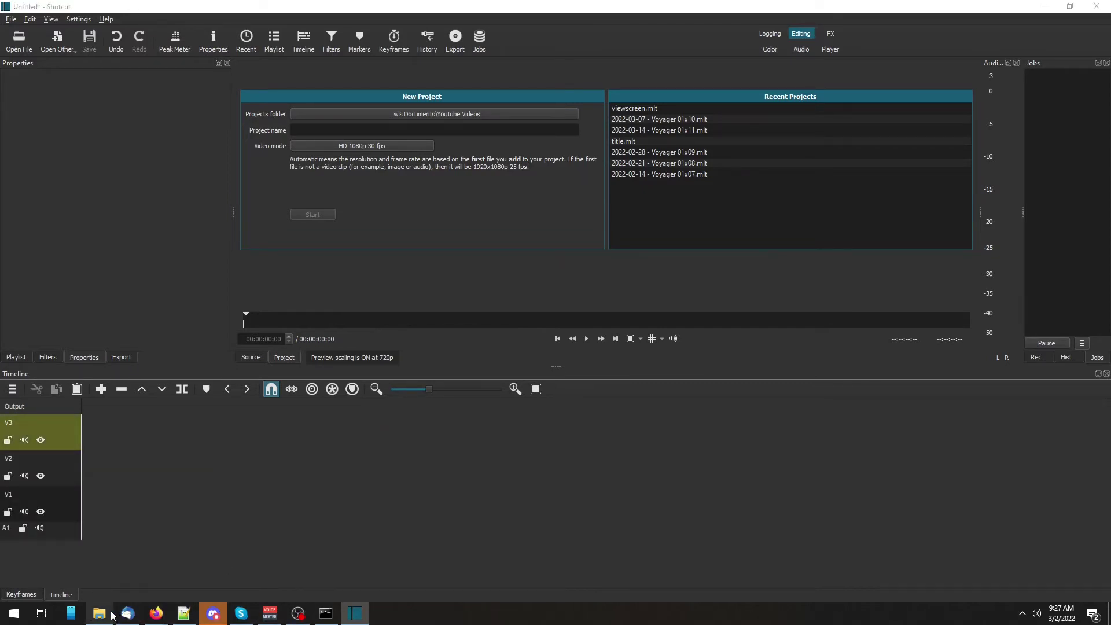
Place z.mov from the PNG sequence folder at the start of video track V2
{"action": "left_click", "coordinate": [99, 613]}
{"action": "left_click_drag", "start_coordinate": [521, 457], "coordinate": [115, 475]}
{"action": "right_click", "coordinate": [102, 468]}
{"action": "key", "text": "Escape"}
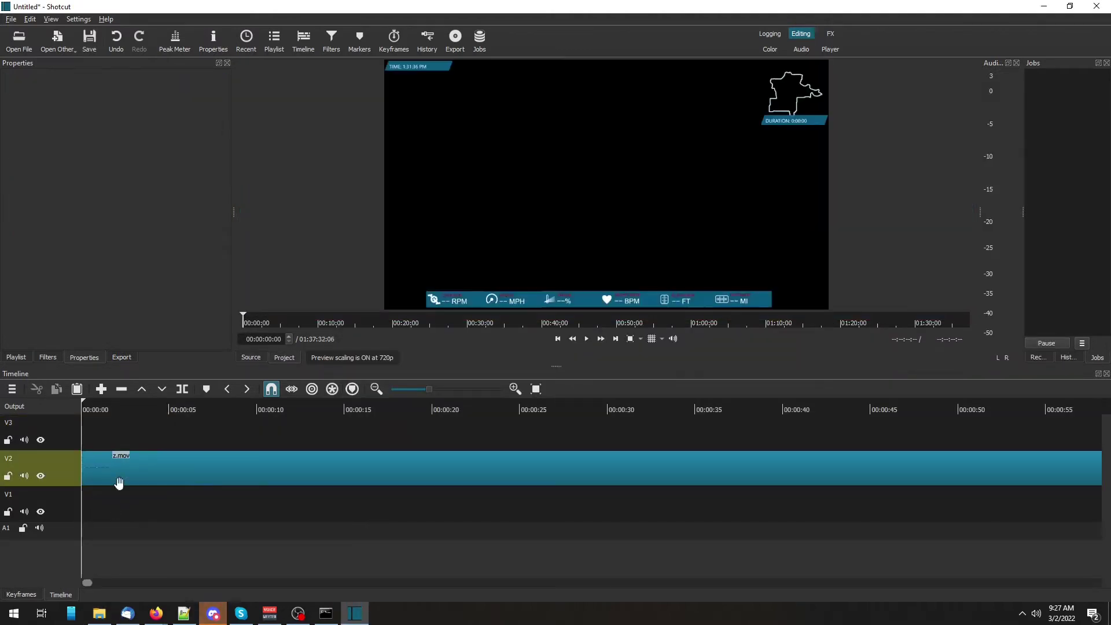
{"action": "left_click", "coordinate": [137, 415]}
Place output.mp4 from the D:\GoPro folder at the start of video track V1, beneath the overlay
{"action": "left_click", "coordinate": [100, 614]}
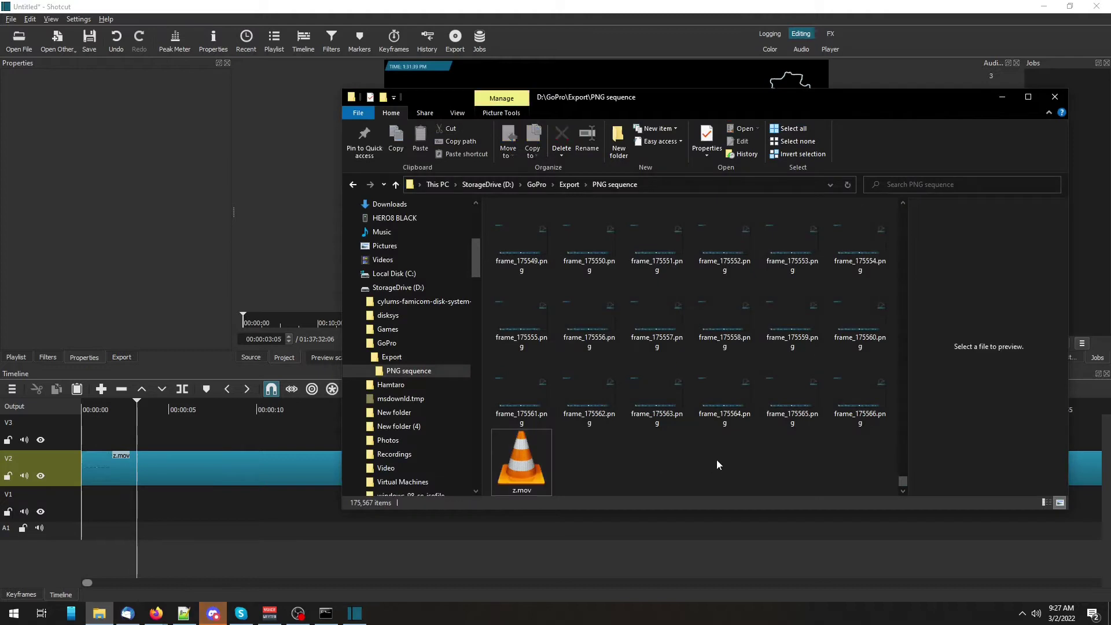
{"action": "key", "text": "alt+Up"}
{"action": "left_click", "coordinate": [539, 185]}
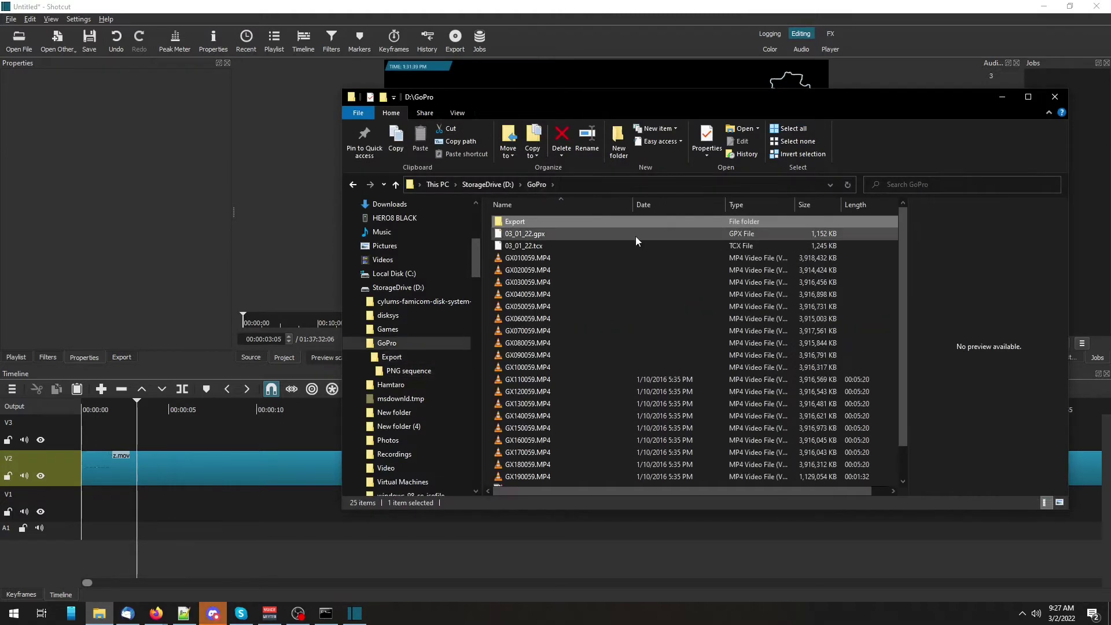
{"action": "scroll", "coordinate": [635, 236], "scroll_direction": "down", "scroll_amount": 2}
{"action": "left_click", "coordinate": [555, 469]}
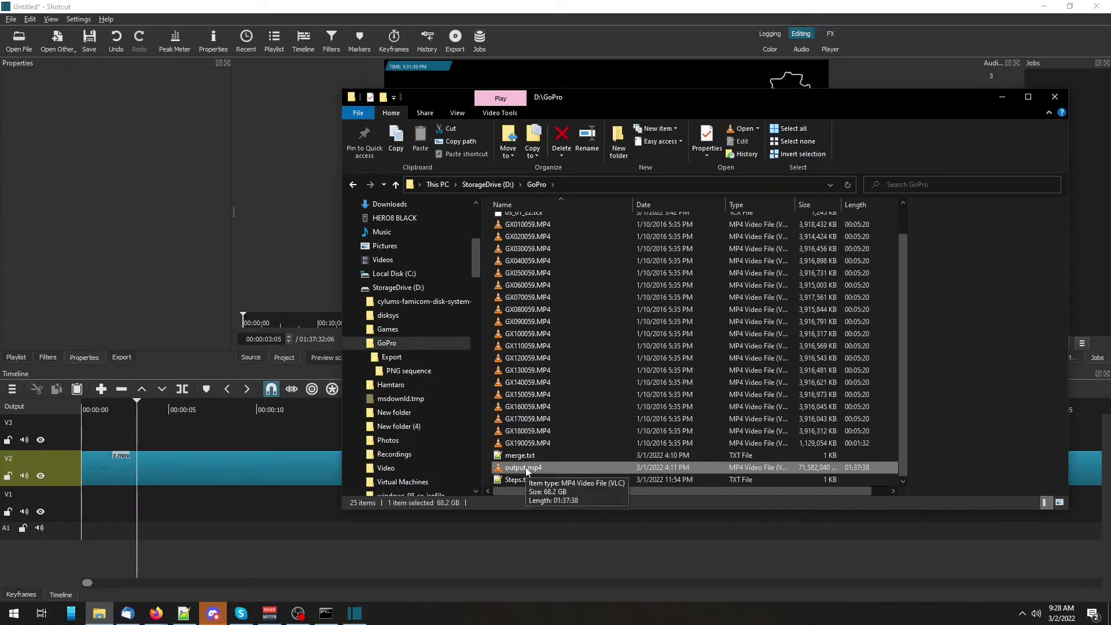
{"action": "left_click_drag", "start_coordinate": [547, 467], "coordinate": [263, 513]}
{"action": "right_click", "coordinate": [171, 505]}
{"action": "left_click", "coordinate": [181, 519]}
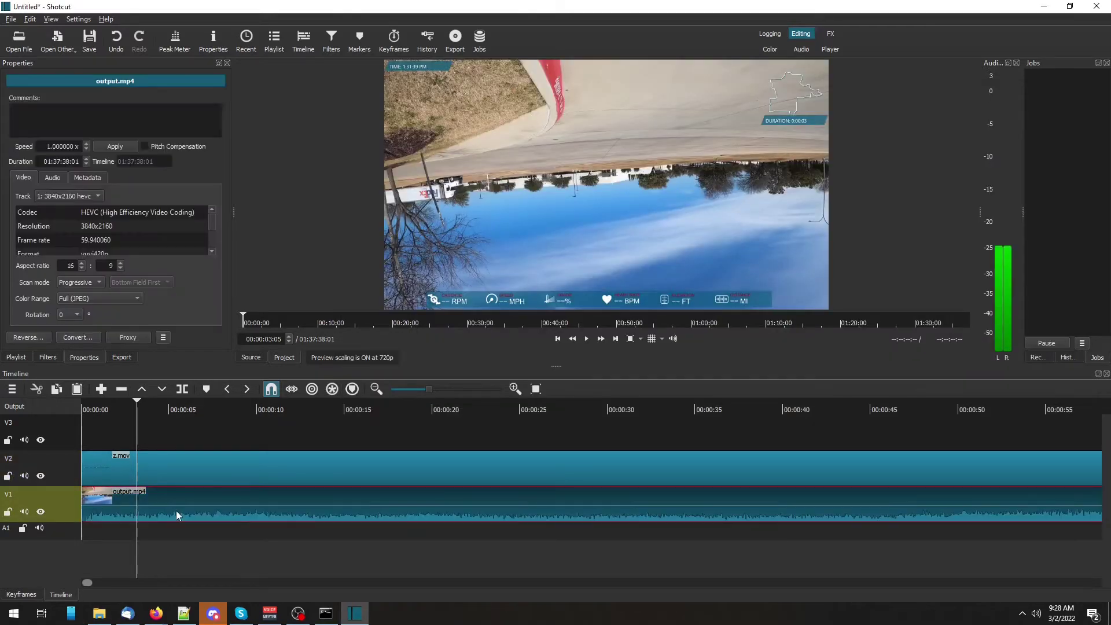
Apply a Size, Position & Rotate filter to the output.mp4 clip with the rotation set to 180
{"action": "left_click", "coordinate": [48, 357]}
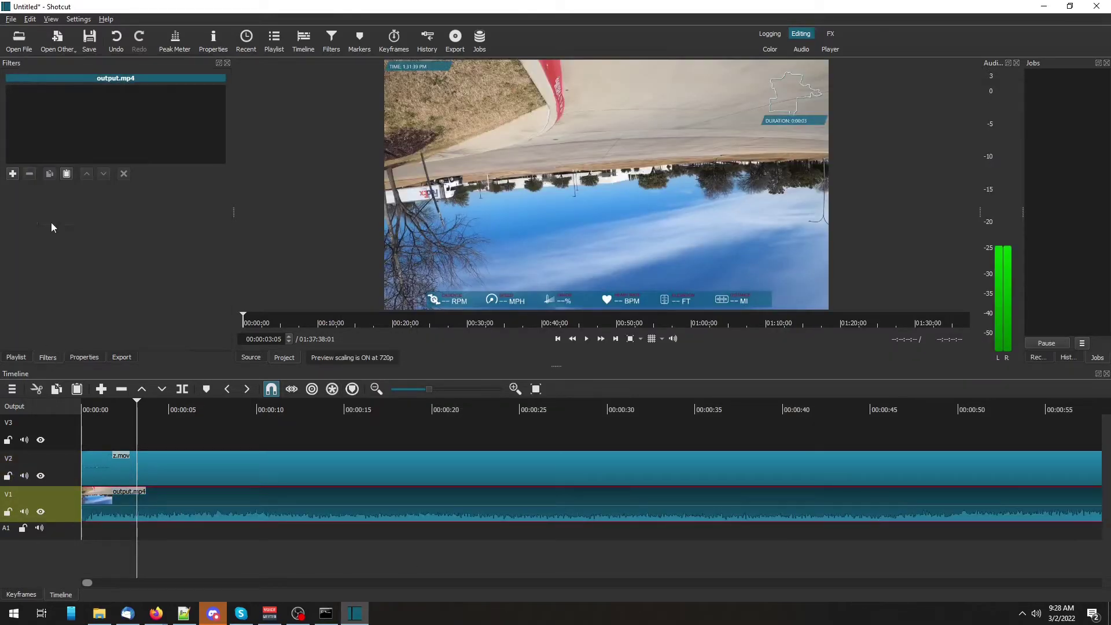
{"action": "left_click", "coordinate": [13, 173]}
{"action": "scroll", "coordinate": [136, 313], "scroll_direction": "down", "scroll_amount": 3}
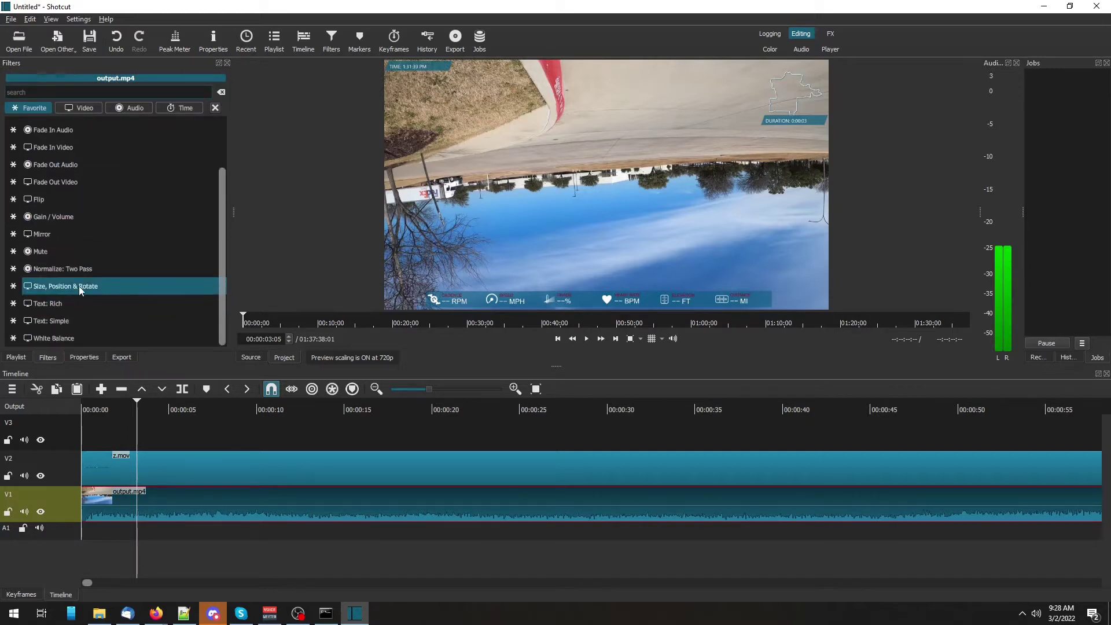
{"action": "left_click", "coordinate": [79, 286]}
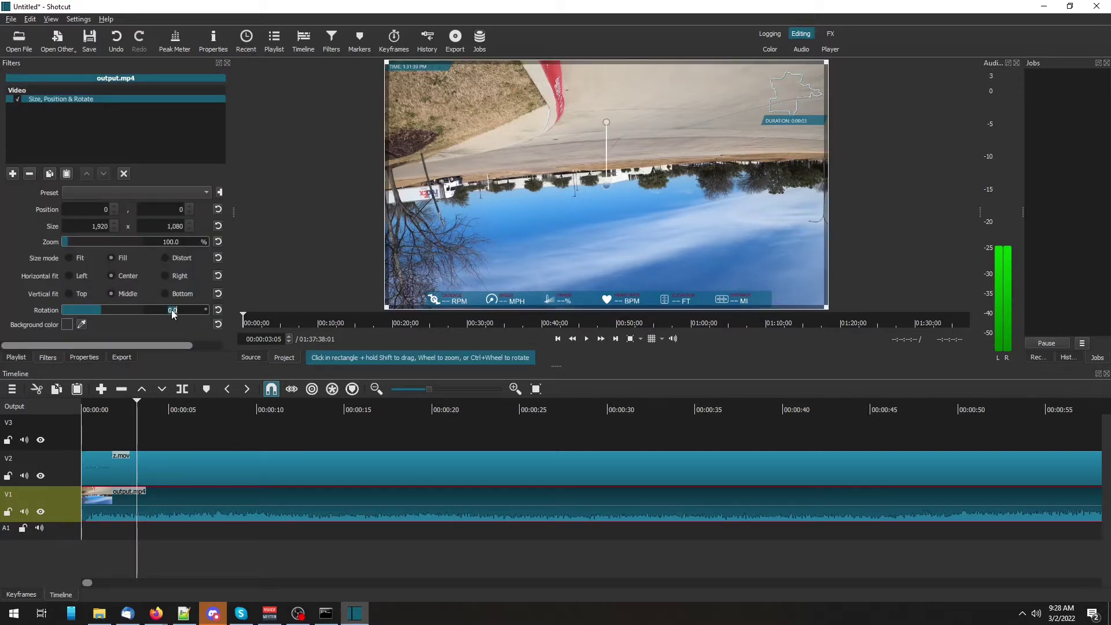
{"action": "type", "text": "180"}
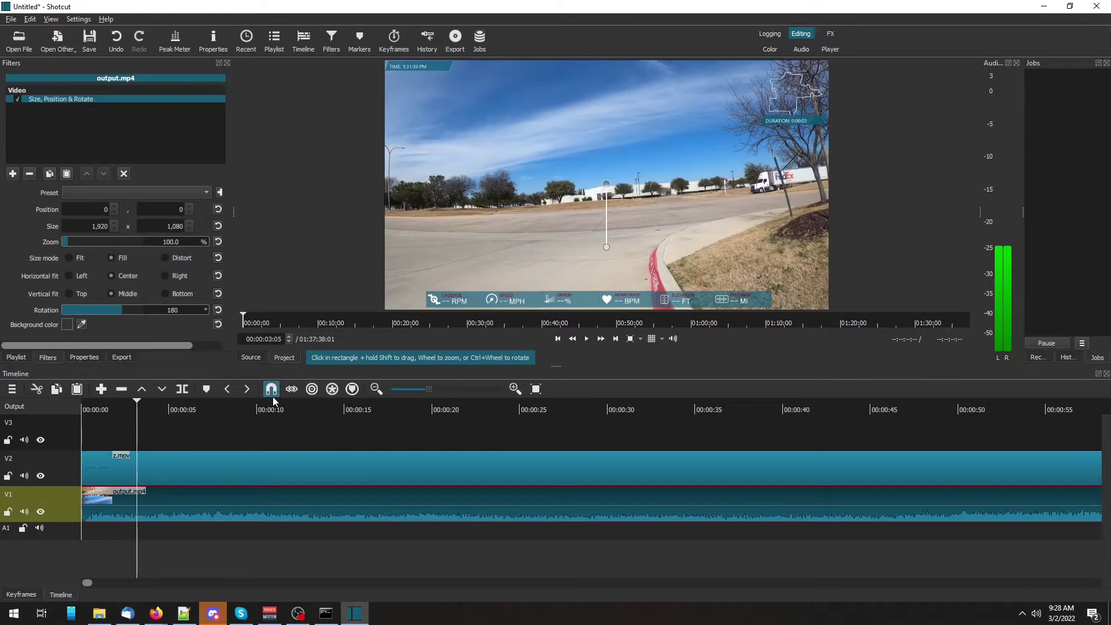
Find where the ride starts moving and split the output.mp4 clip at 00:00:45:01
{"action": "left_click_drag", "start_coordinate": [166, 434], "coordinate": [828, 433]}
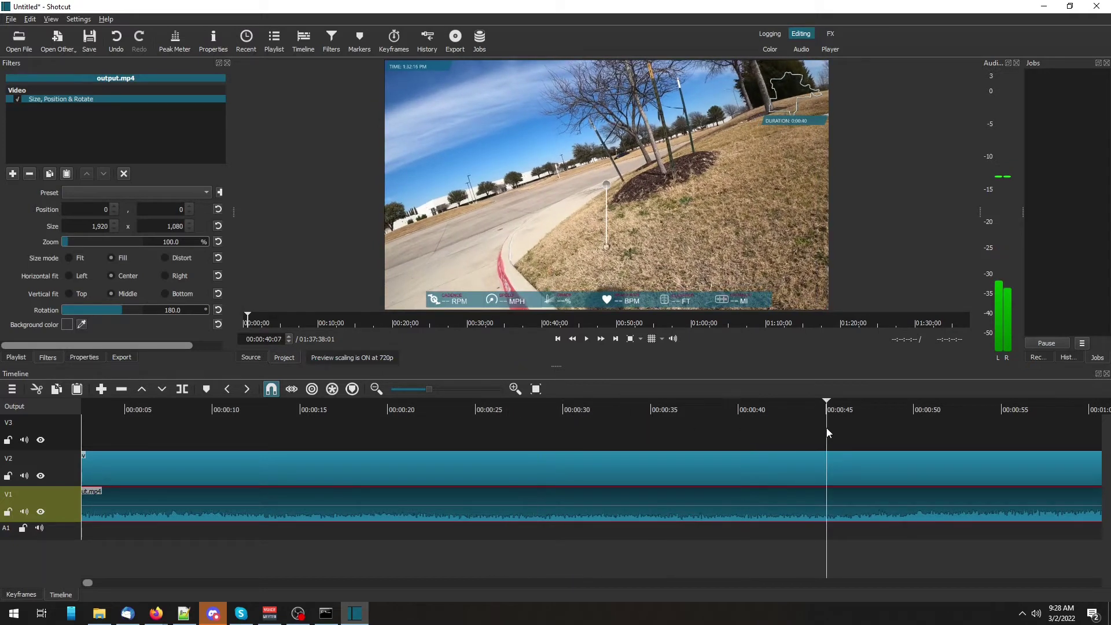
{"action": "left_click", "coordinate": [914, 411]}
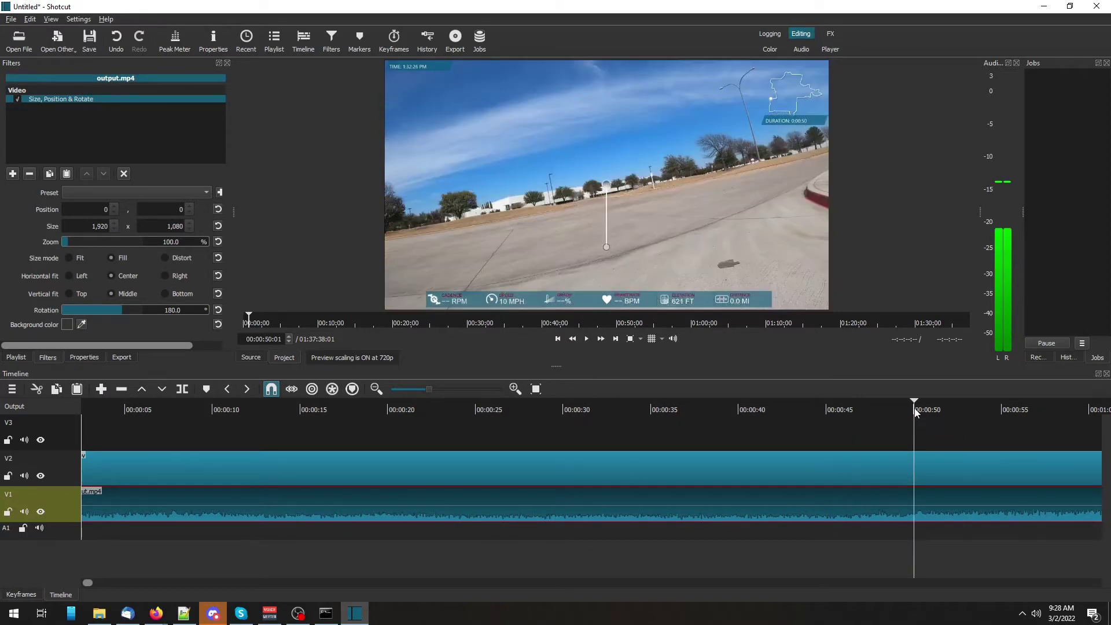
{"action": "left_click_drag", "start_coordinate": [915, 412], "coordinate": [828, 427]}
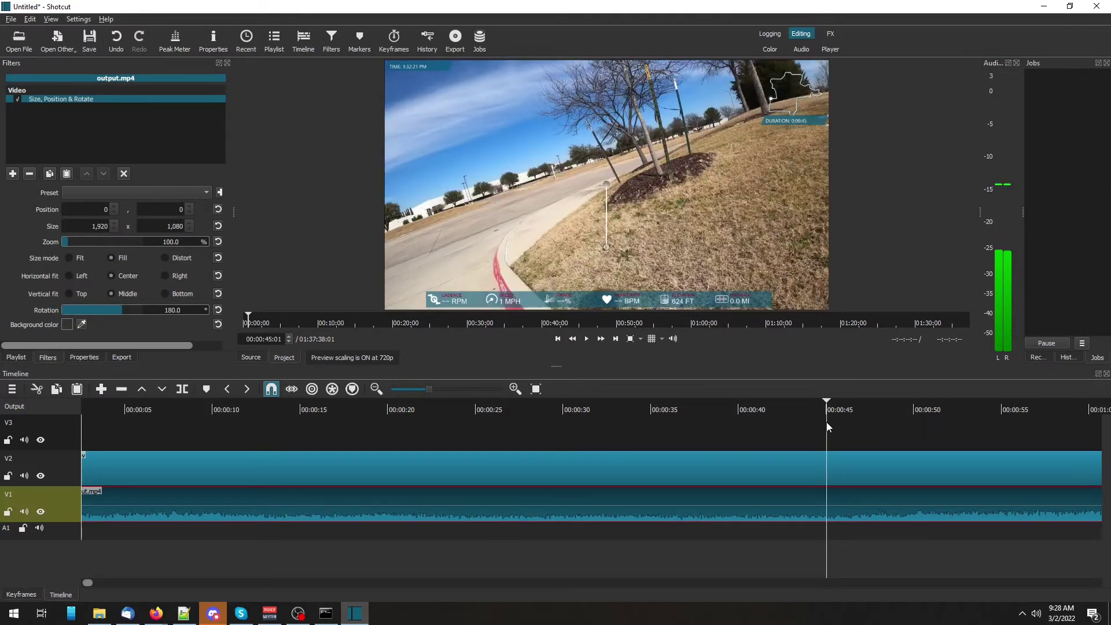
{"action": "left_click", "coordinate": [800, 473]}
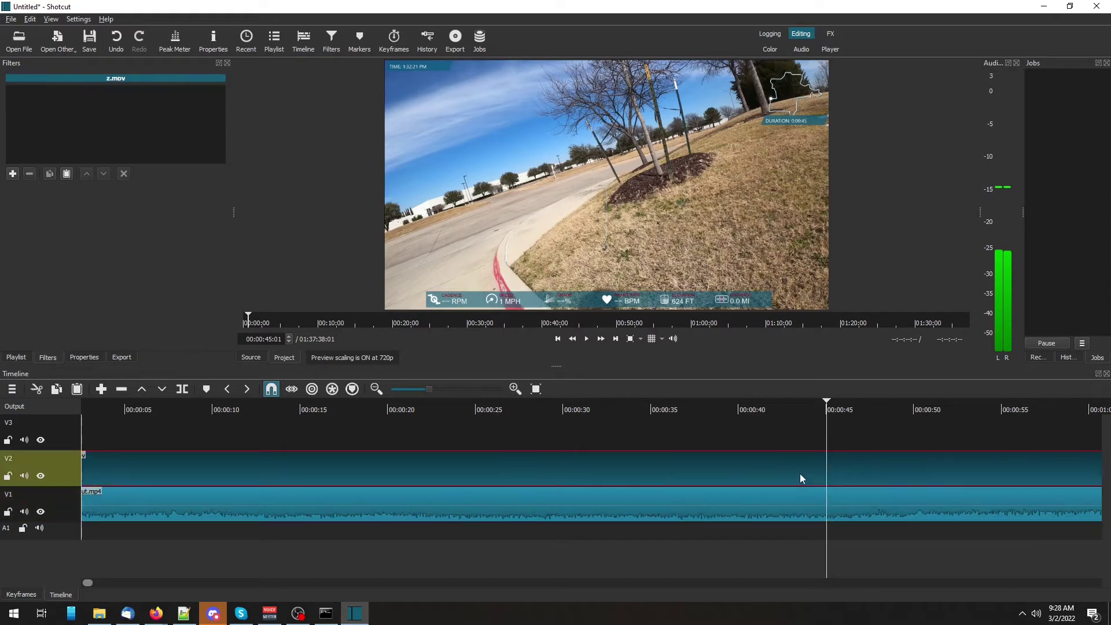
{"action": "left_click", "coordinate": [787, 507]}
{"action": "key", "text": "s"}
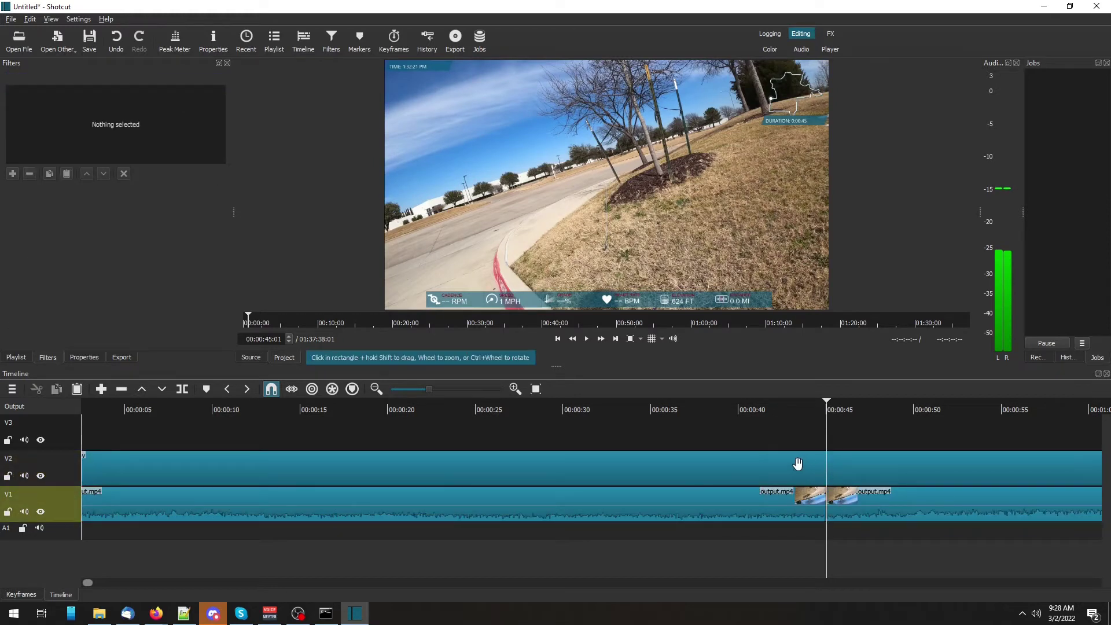
Turn on rippling for all tracks and delete the output.mp4 segment before the split
{"action": "left_click", "coordinate": [333, 389]}
{"action": "left_click", "coordinate": [653, 512]}
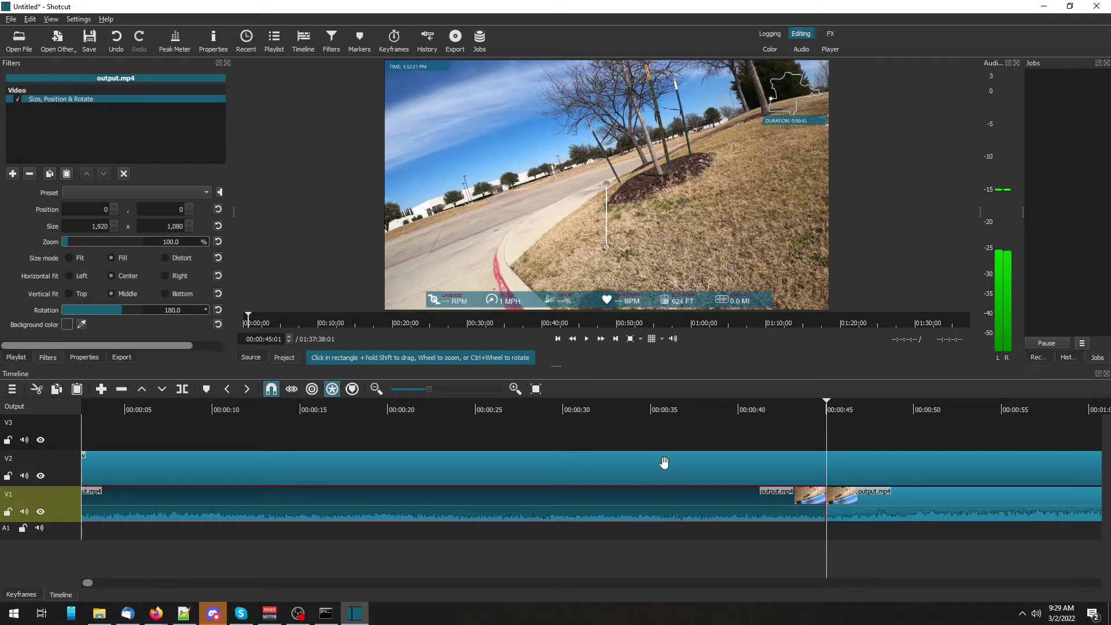
{"action": "key", "text": "Delete"}
{"action": "key", "text": "Home"}
Set the z.mov overlay clip's speed to 0.999 and apply it so its end lines up with output.mp4
{"action": "left_click", "coordinate": [405, 487]}
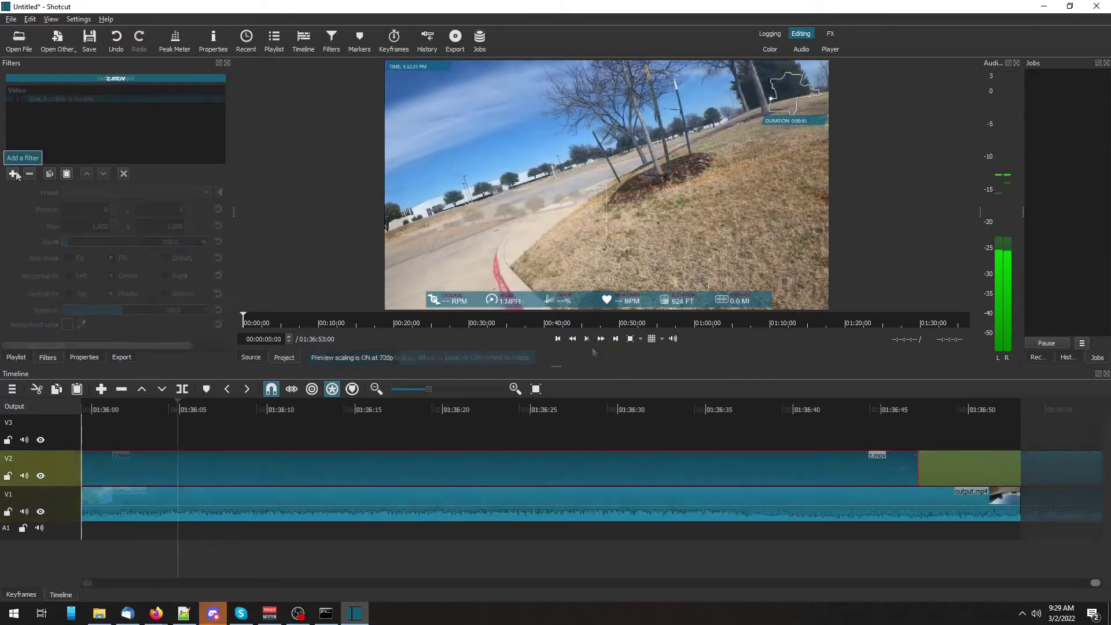
{"action": "left_click", "coordinate": [96, 358]}
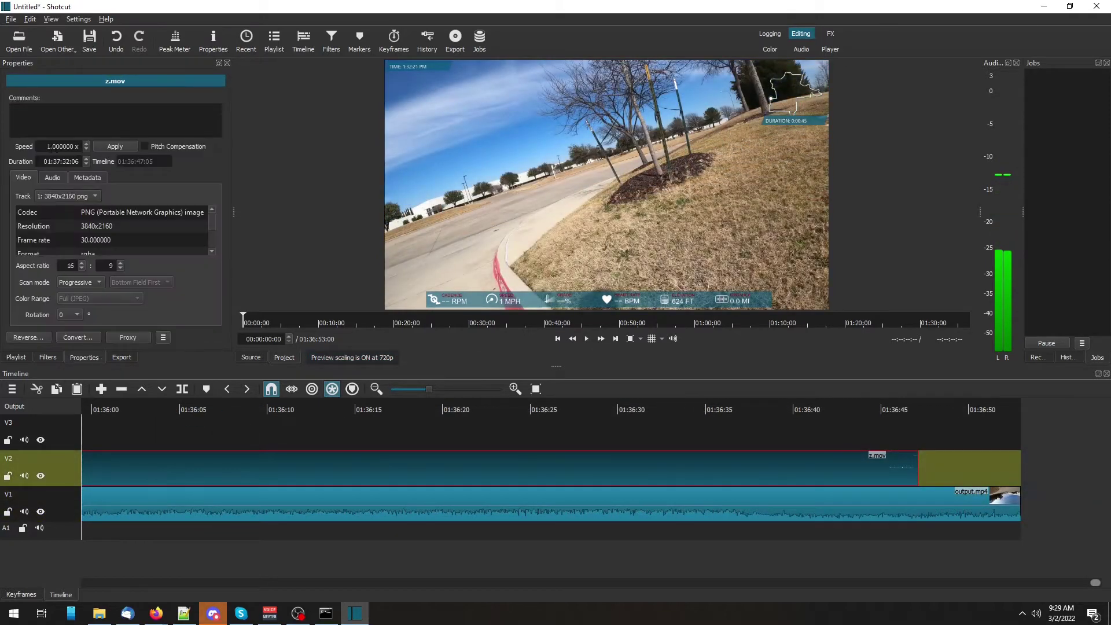
{"action": "key", "text": "Delete"}
{"action": "key", "text": "Delete"}
{"action": "key", "text": "Delete"}
{"action": "key", "text": "Delete"}
{"action": "type", "text": ".999"}
{"action": "left_click", "coordinate": [103, 142]}
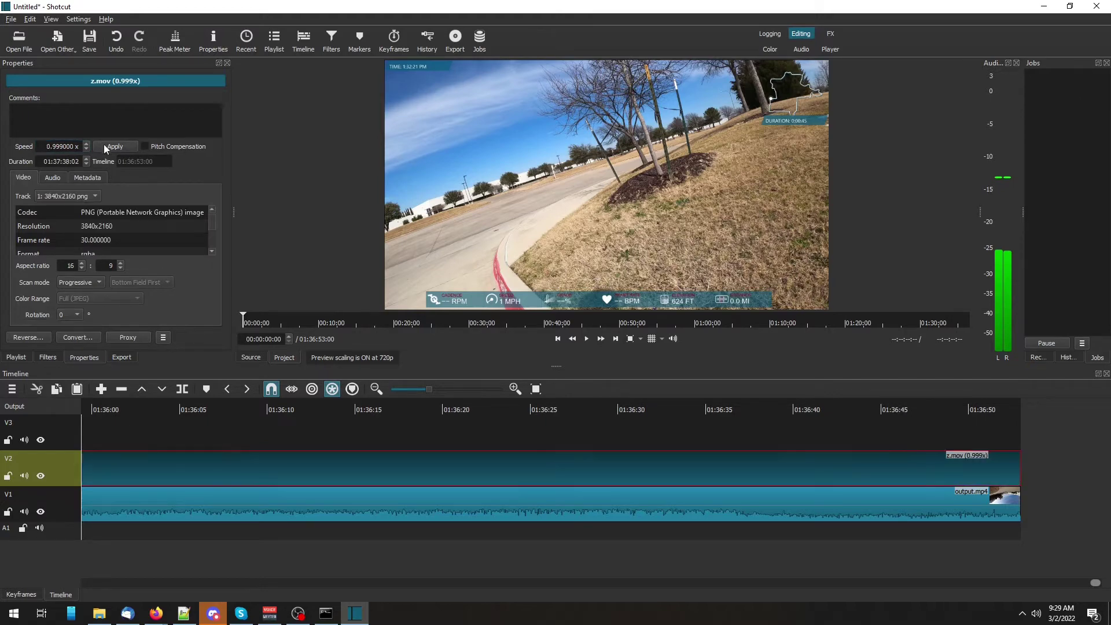
Return to the start of the timeline and save the project as making bike videos.mlt
{"action": "left_click_drag", "start_coordinate": [876, 410], "coordinate": [895, 456]}
{"action": "left_click", "coordinate": [89, 40]}
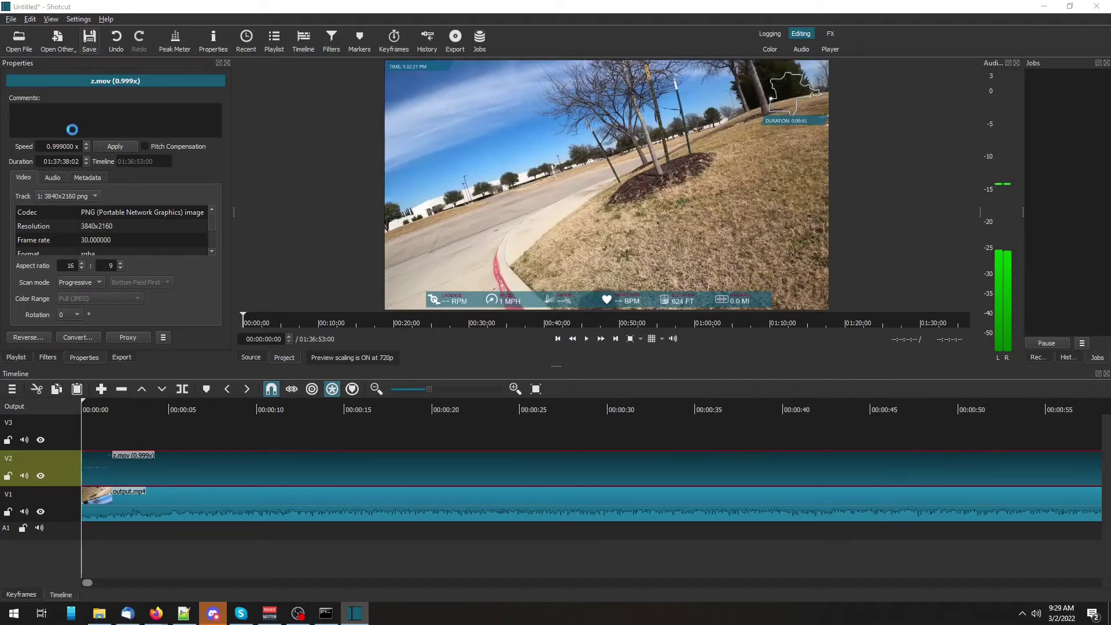
{"action": "key", "text": "Return"}
Play the opening to check the gauge sync, shift z.mov to start at about 00:00:01:19, and replay to verify
{"action": "left_click", "coordinate": [587, 340]}
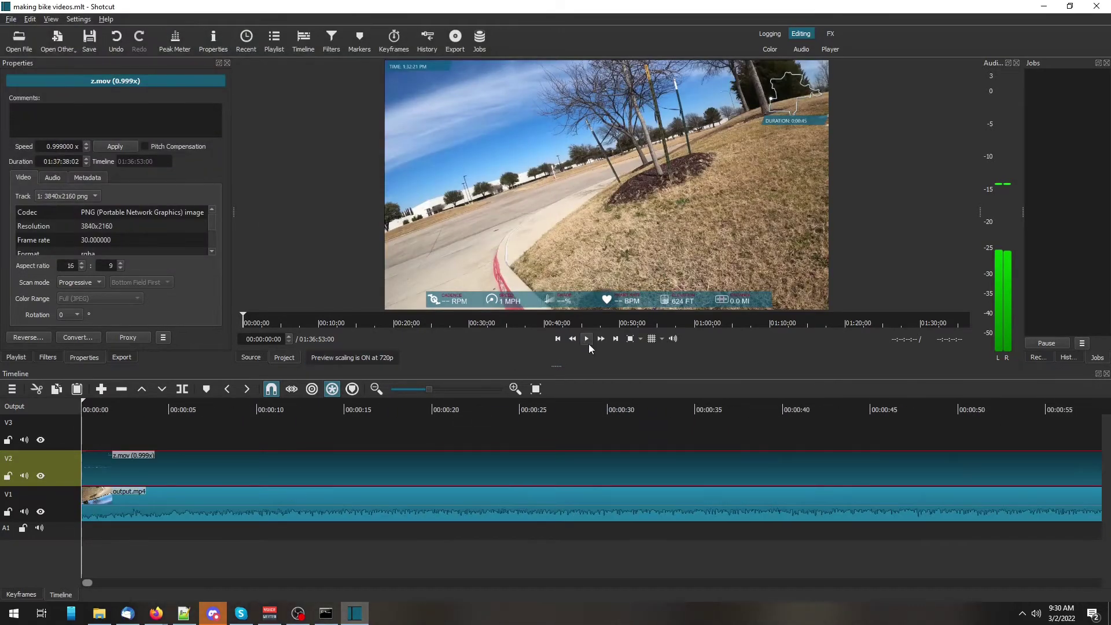
{"action": "left_click", "coordinate": [588, 342]}
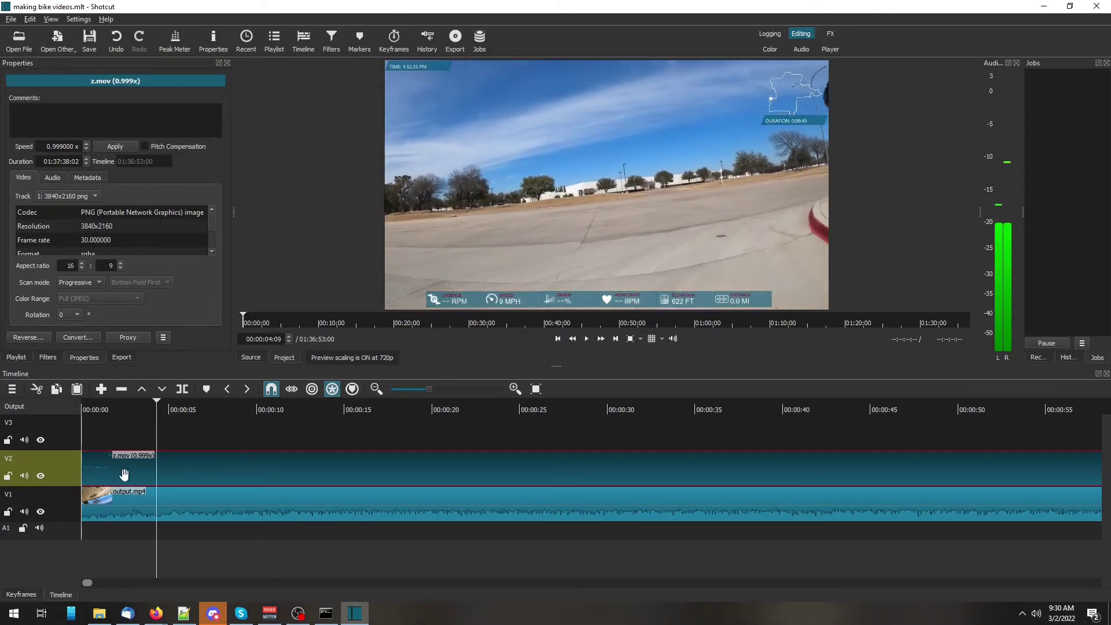
{"action": "left_click_drag", "start_coordinate": [119, 457], "coordinate": [147, 458]}
{"action": "left_click", "coordinate": [586, 341]}
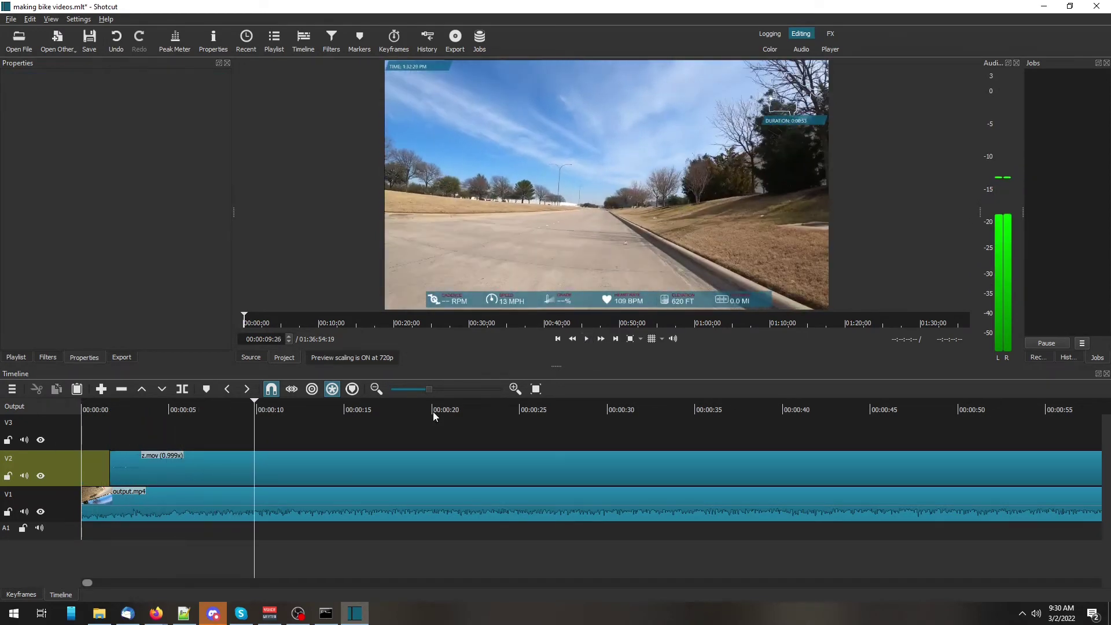
{"action": "left_click_drag", "start_coordinate": [433, 411], "coordinate": [866, 530]}
{"action": "key", "text": "space"}
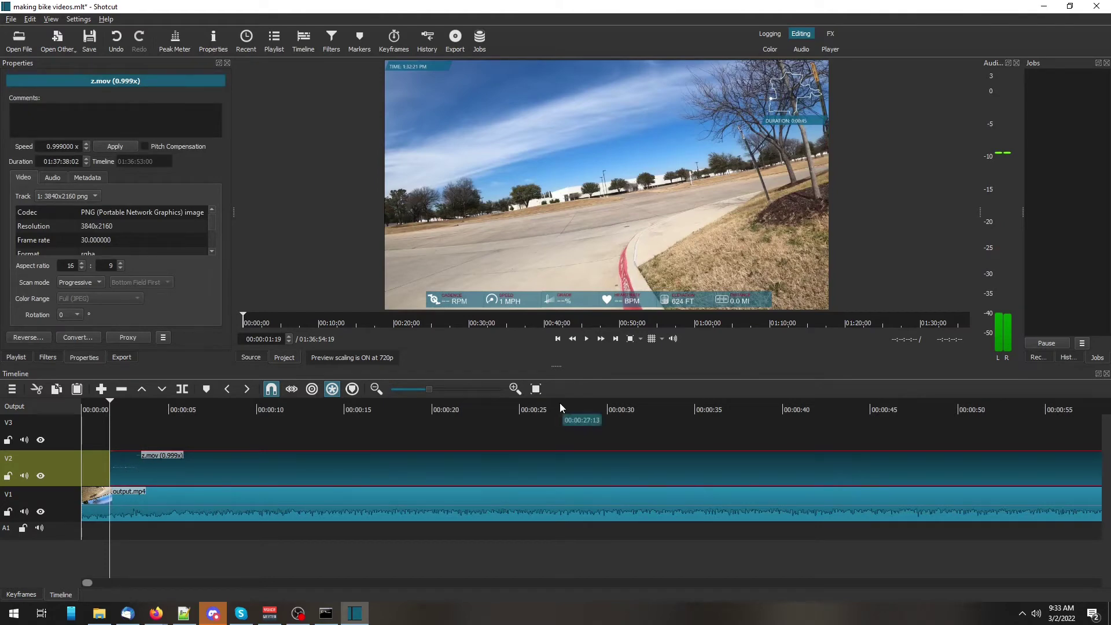
With rippling for all tracks off, split z.mov at about 00:00:15 and lift the segment before it, keeping the rest in place
{"action": "left_click", "coordinate": [780, 426]}
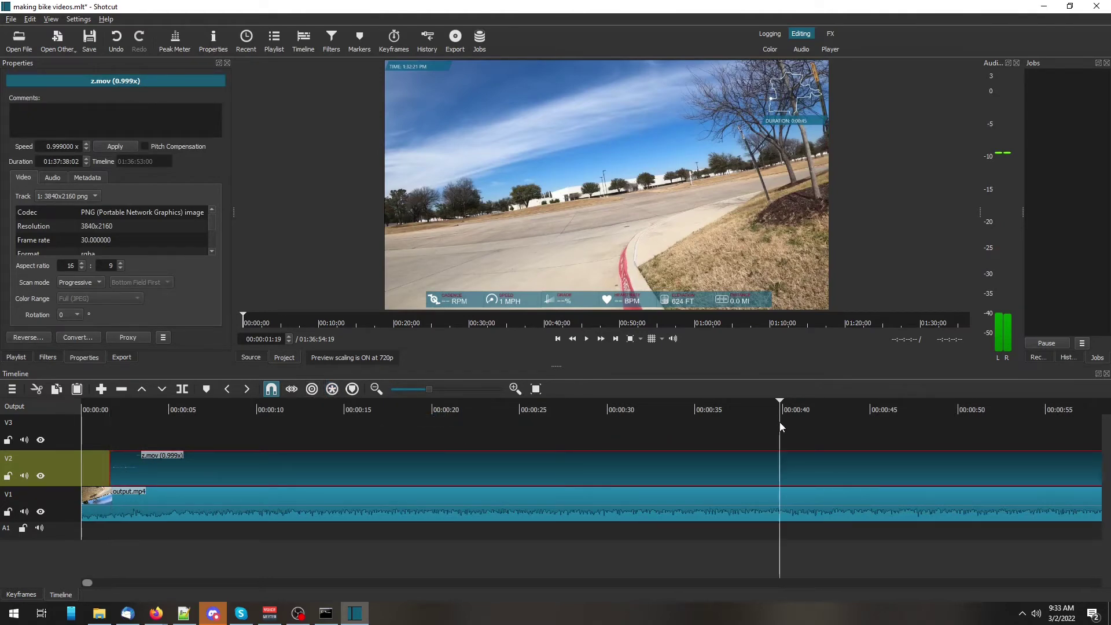
{"action": "left_click", "coordinate": [588, 340]}
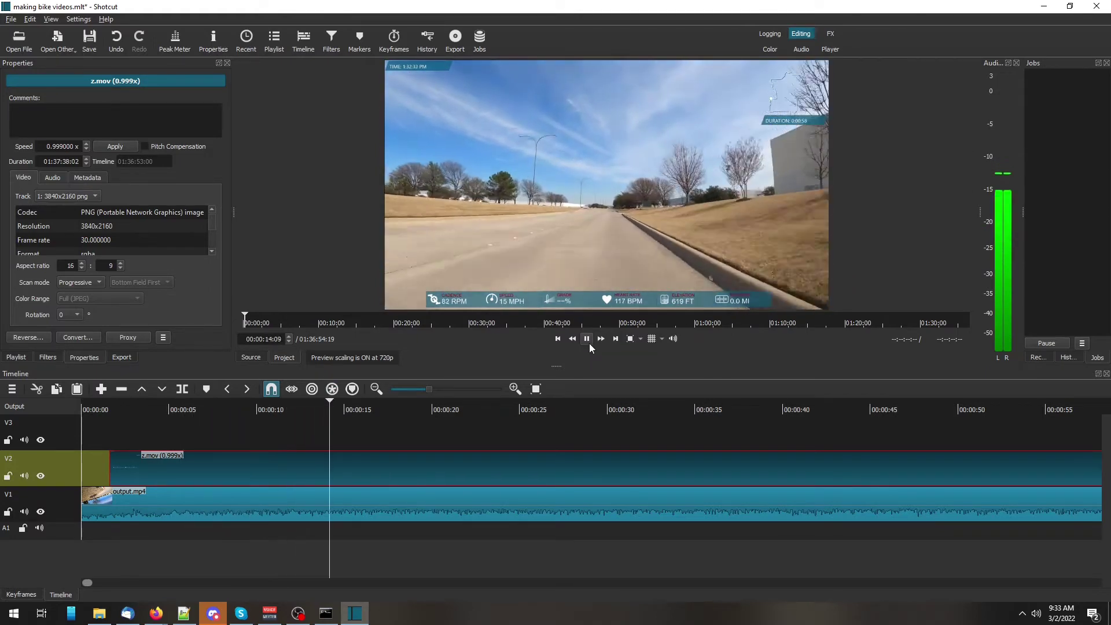
{"action": "left_click", "coordinate": [344, 415]}
{"action": "key", "text": "s"}
{"action": "left_click", "coordinate": [302, 471]}
{"action": "key", "text": "z"}
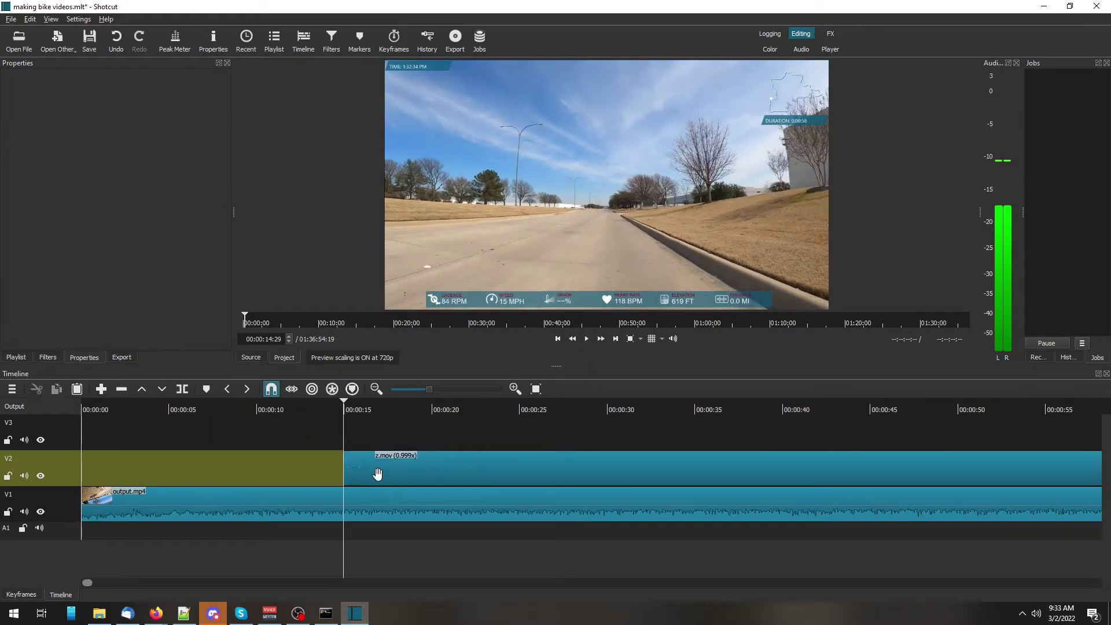
Add a one-second fade-in to the start of the z.mov overlay and play it to check
{"action": "left_click", "coordinate": [376, 472]}
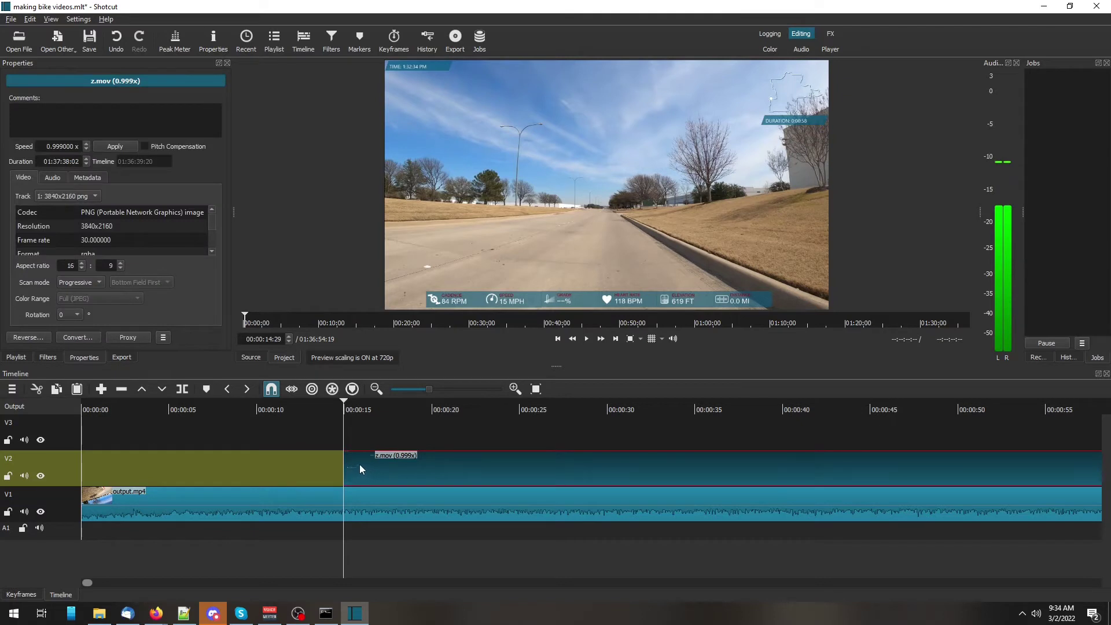
{"action": "mouse_move", "coordinate": [350, 462]}
{"action": "left_click_drag", "start_coordinate": [344, 461], "coordinate": [346, 461]}
{"action": "left_click", "coordinate": [586, 339]}
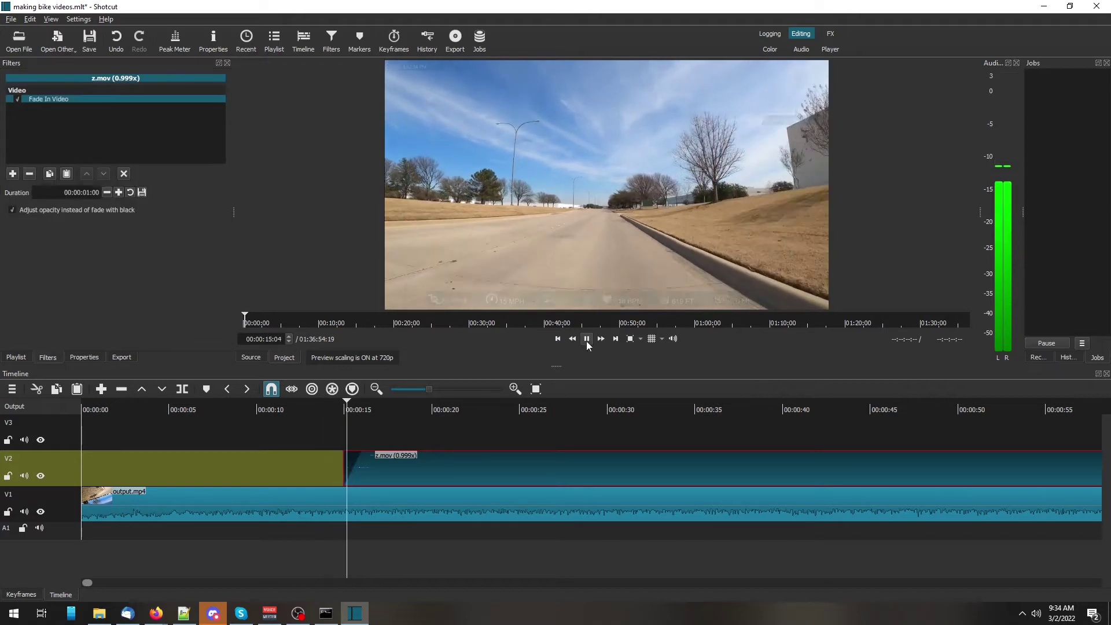
{"action": "left_click", "coordinate": [587, 339]}
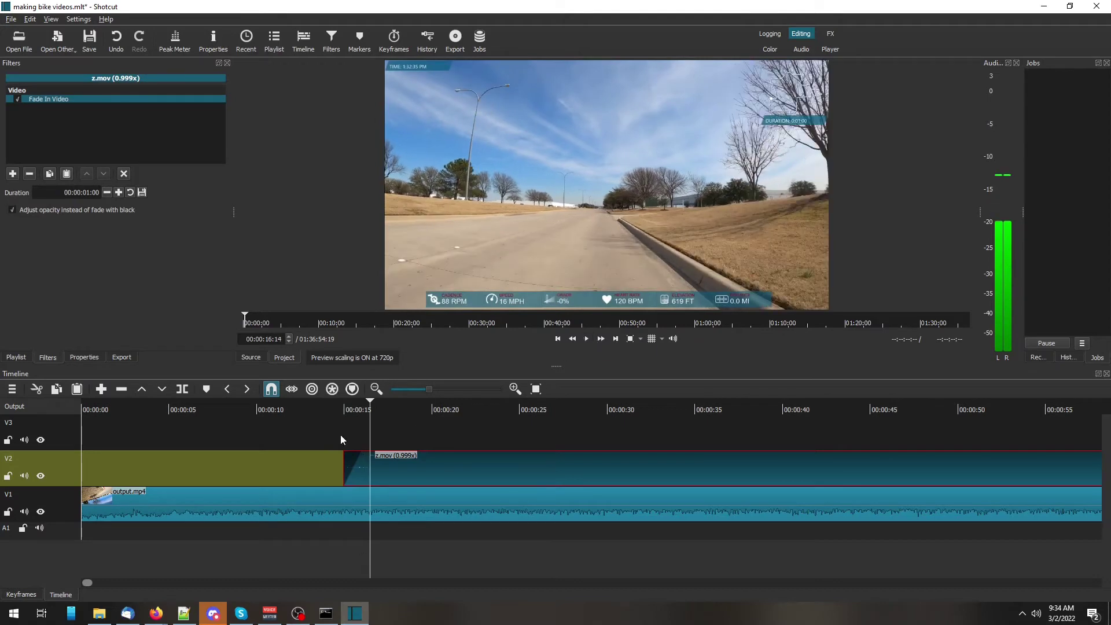
Detach the audio from output.mp4 and remove the detached audio clip from track A2
{"action": "right_click", "coordinate": [245, 499]}
{"action": "mouse_move", "coordinate": [345, 549]}
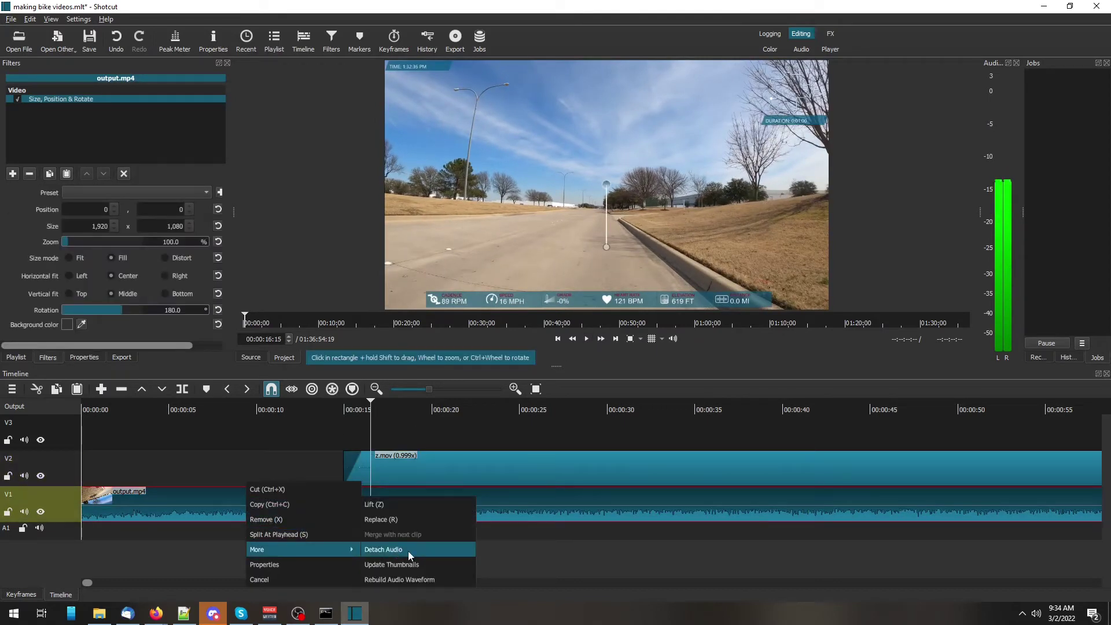
{"action": "left_click", "coordinate": [408, 550]}
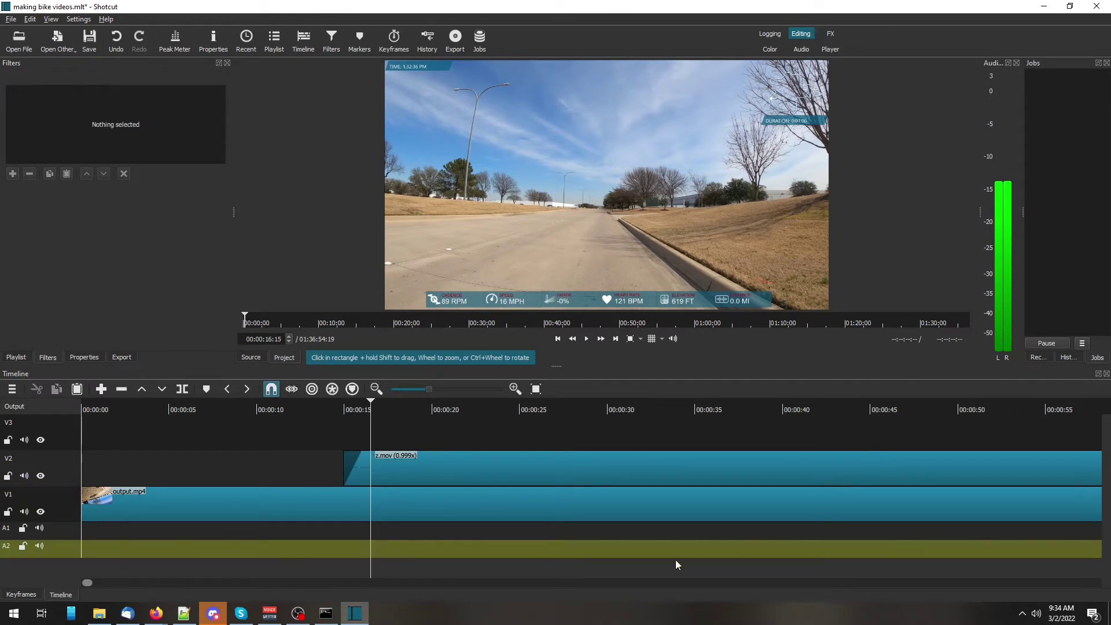
Switch to the Firefox window with TheRelaxedMovement's YouTube channel, open the Mountain Rings 12-hour lofi mix, and copy its link for download
{"action": "mouse_move", "coordinate": [156, 614]}
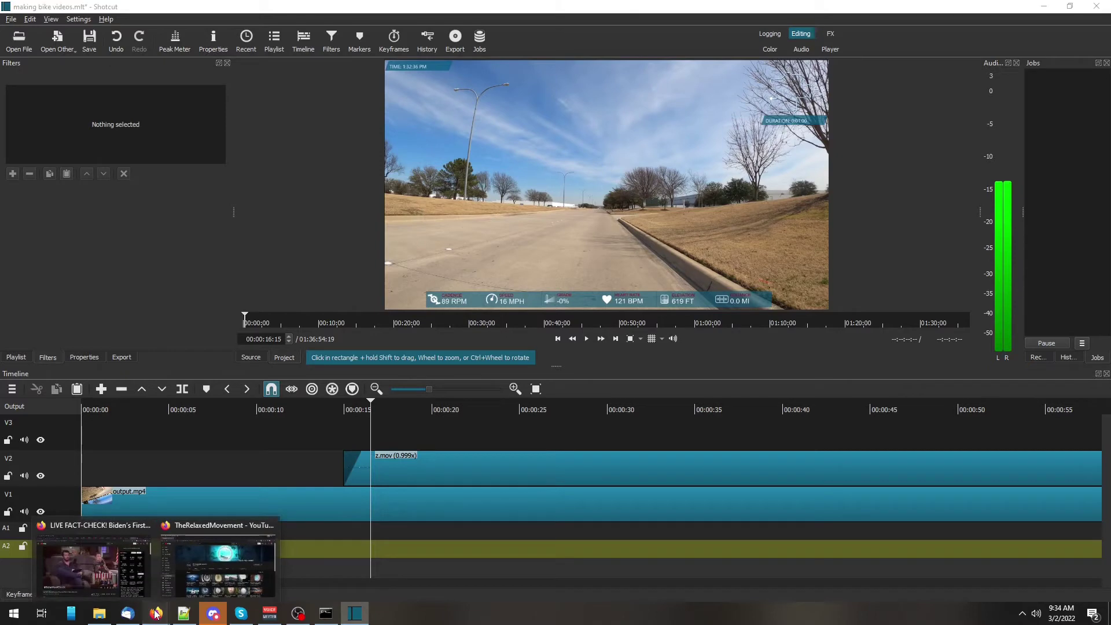
{"action": "left_click", "coordinate": [224, 565]}
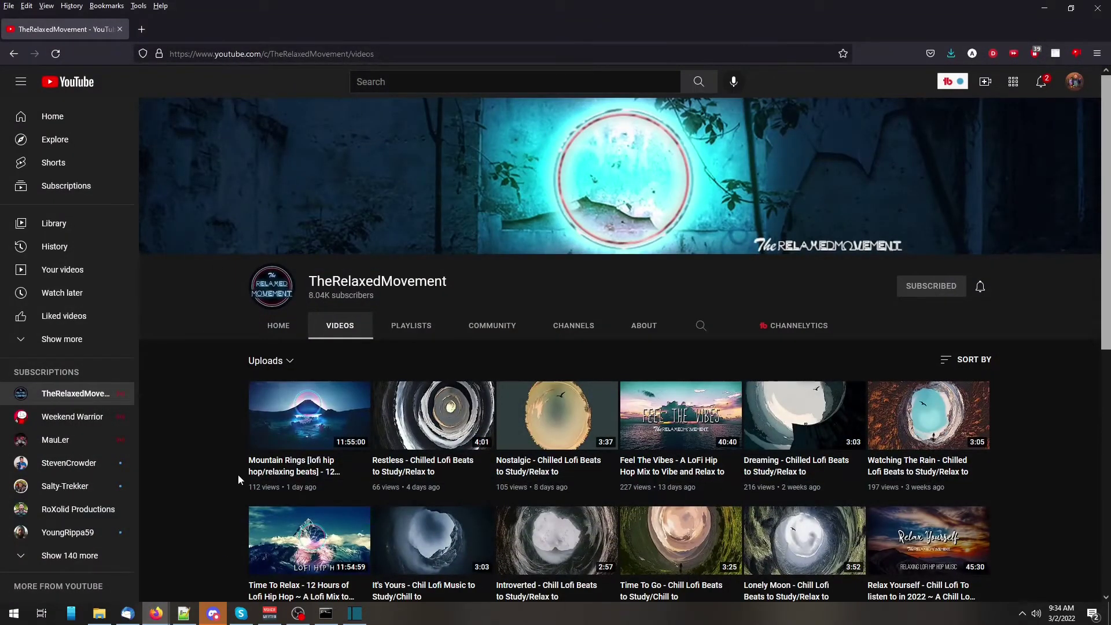
{"action": "left_click", "coordinate": [318, 433]}
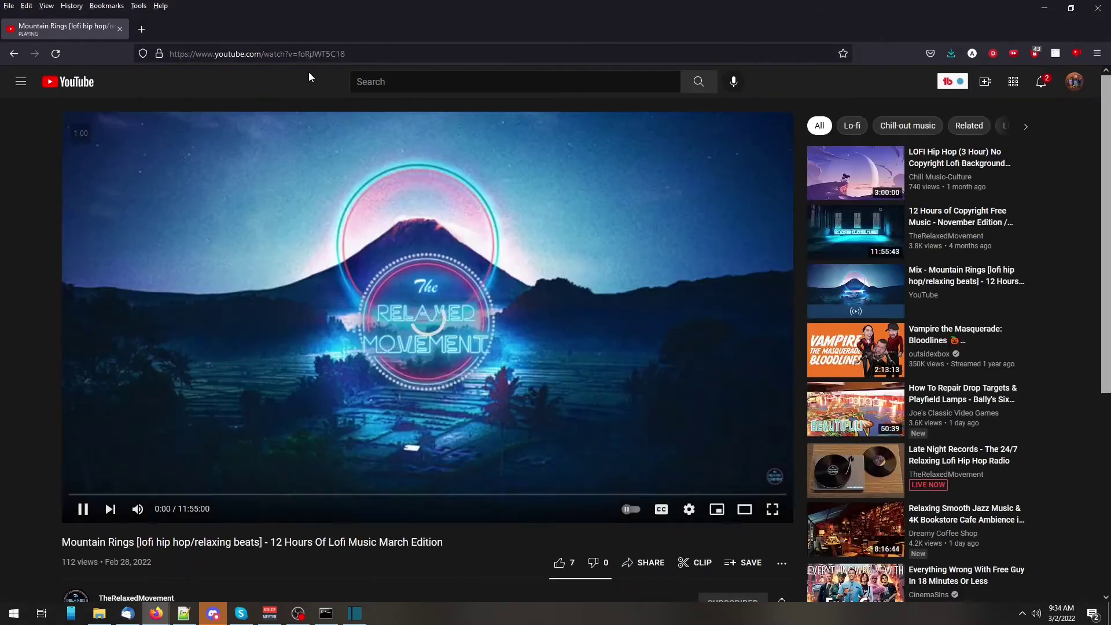
{"action": "left_click", "coordinate": [309, 53]}
{"action": "left_click", "coordinate": [322, 287]}
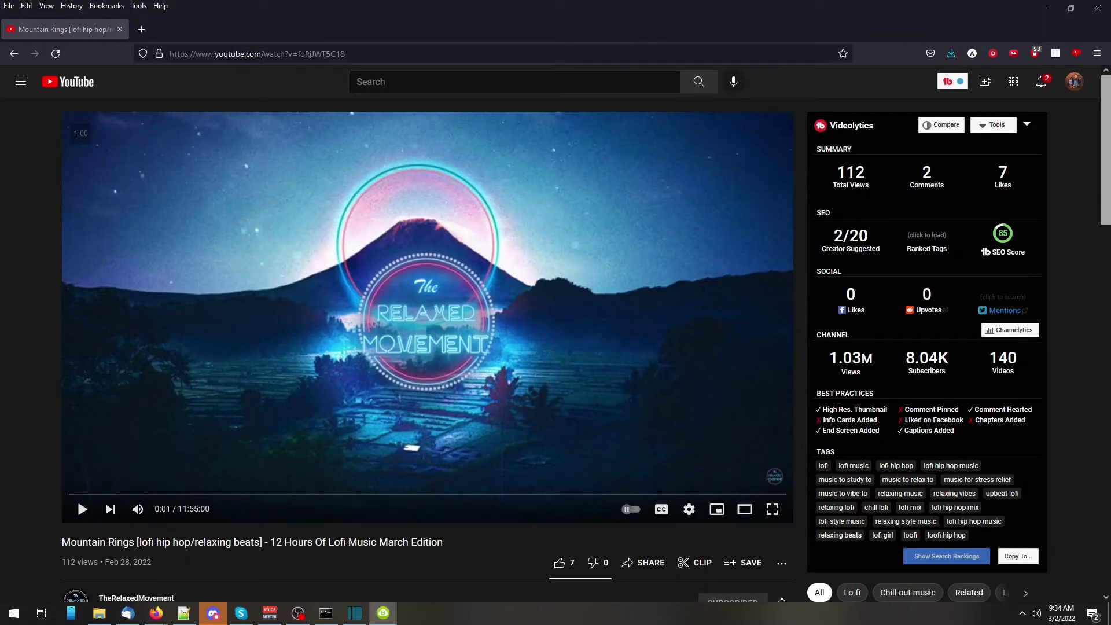
{"action": "left_click", "coordinate": [289, 180]}
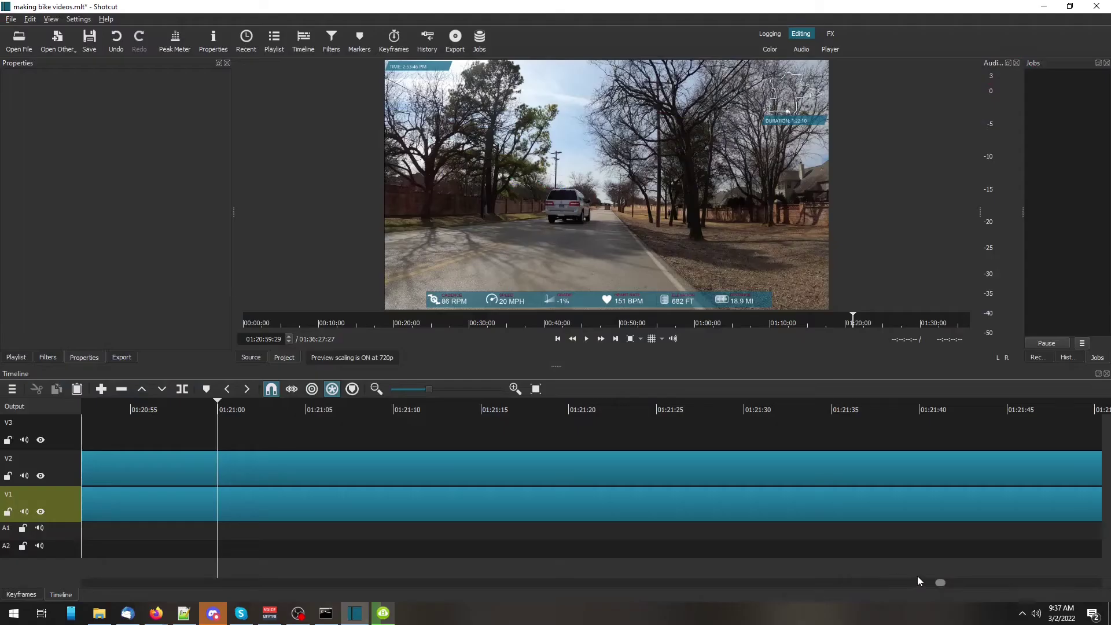
Find where the bike approaches the white SUV and split output.mp4 at 01:26:24:12, before its licence plate becomes readable
{"action": "left_click_drag", "start_coordinate": [918, 583], "coordinate": [949, 583]}
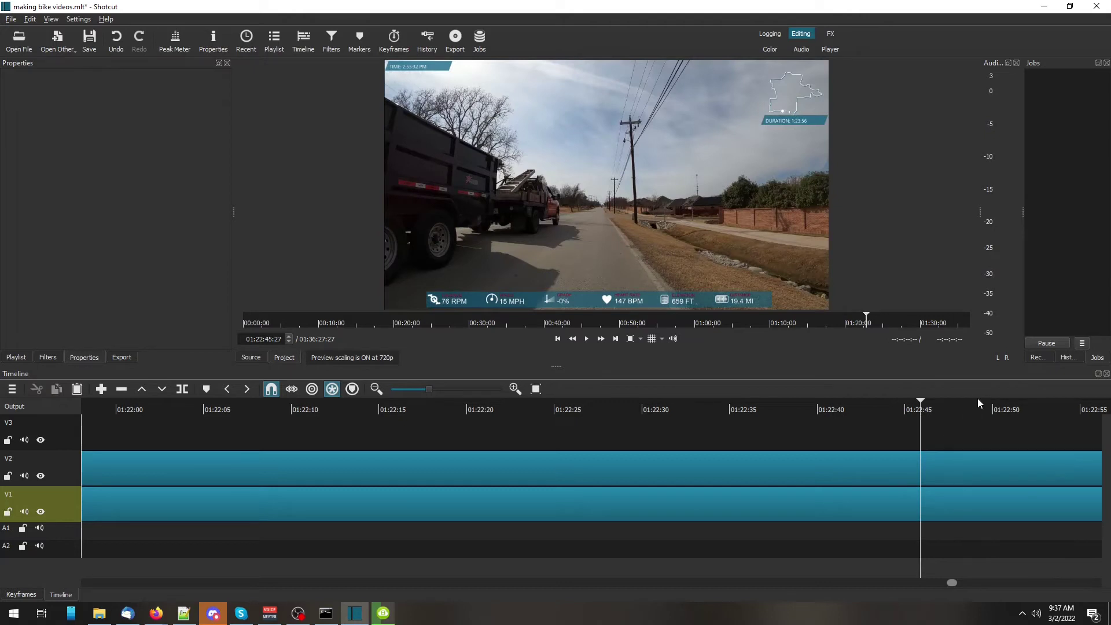
{"action": "left_click_drag", "start_coordinate": [978, 403], "coordinate": [464, 437]}
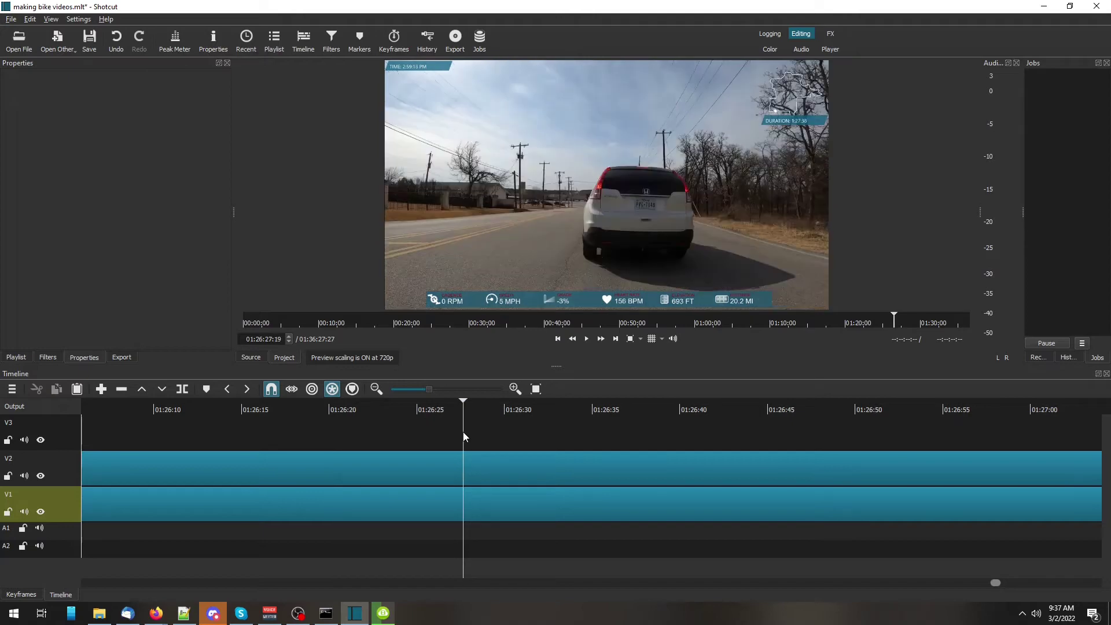
{"action": "left_click", "coordinate": [406, 418]}
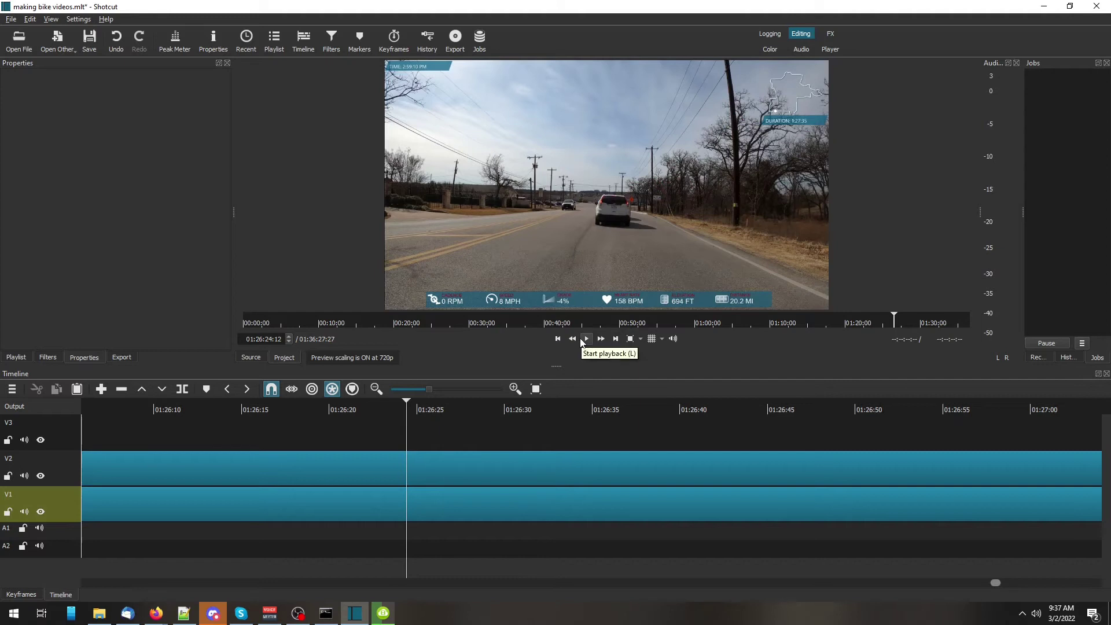
{"action": "left_click", "coordinate": [48, 357]}
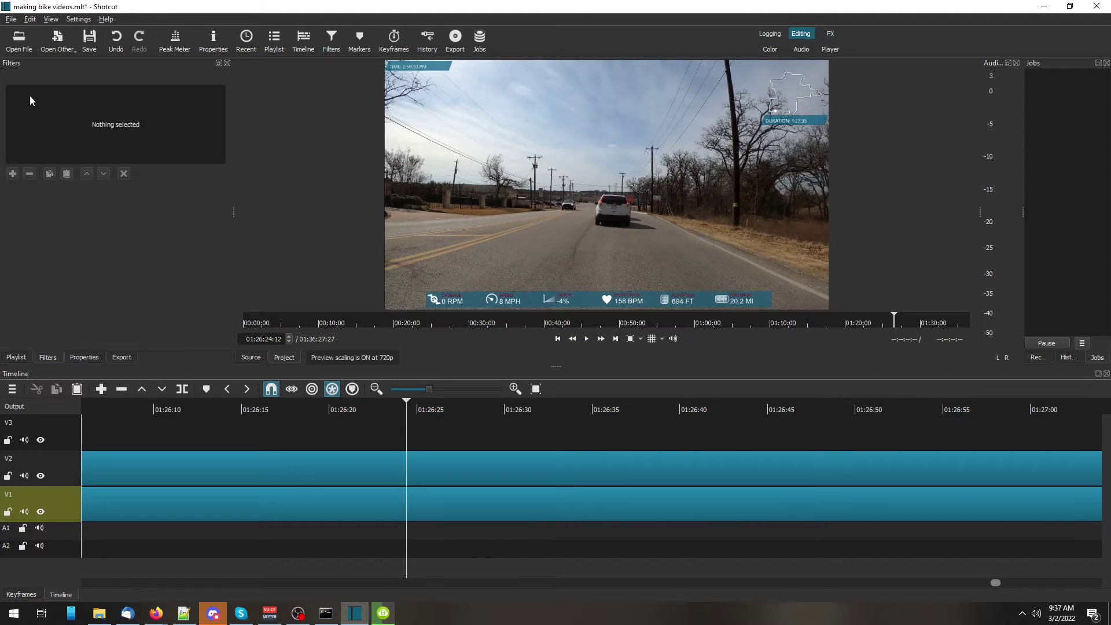
Move the z.mov overlay up to track V3 and paste a copy of the split output.mp4 segment onto V2 at the playhead
{"action": "left_click", "coordinate": [460, 477]}
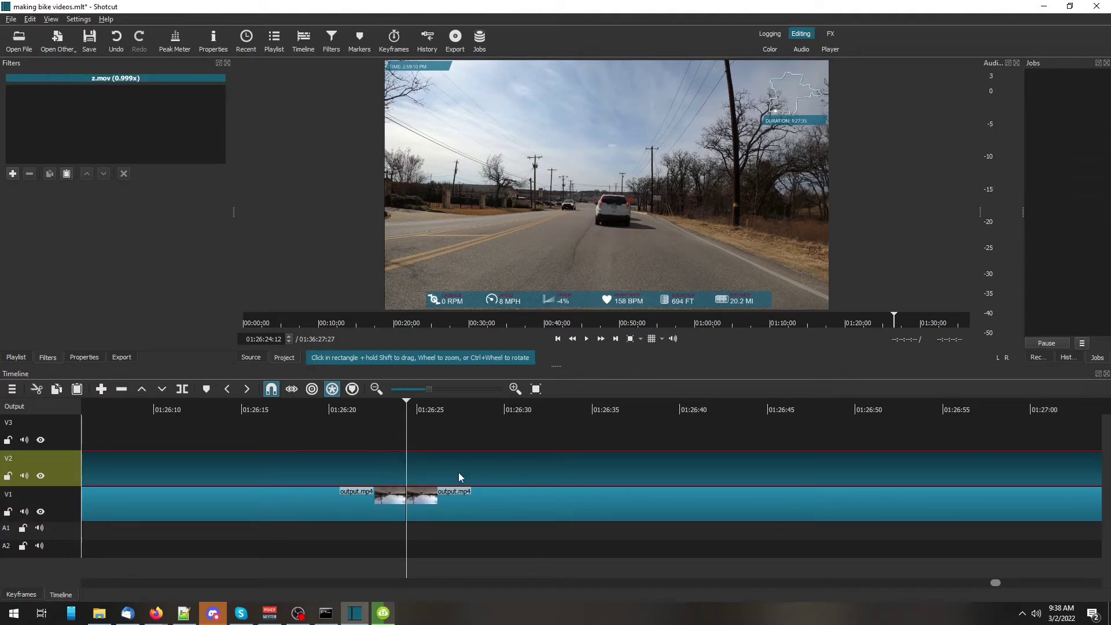
{"action": "left_click_drag", "start_coordinate": [459, 477], "coordinate": [456, 439]}
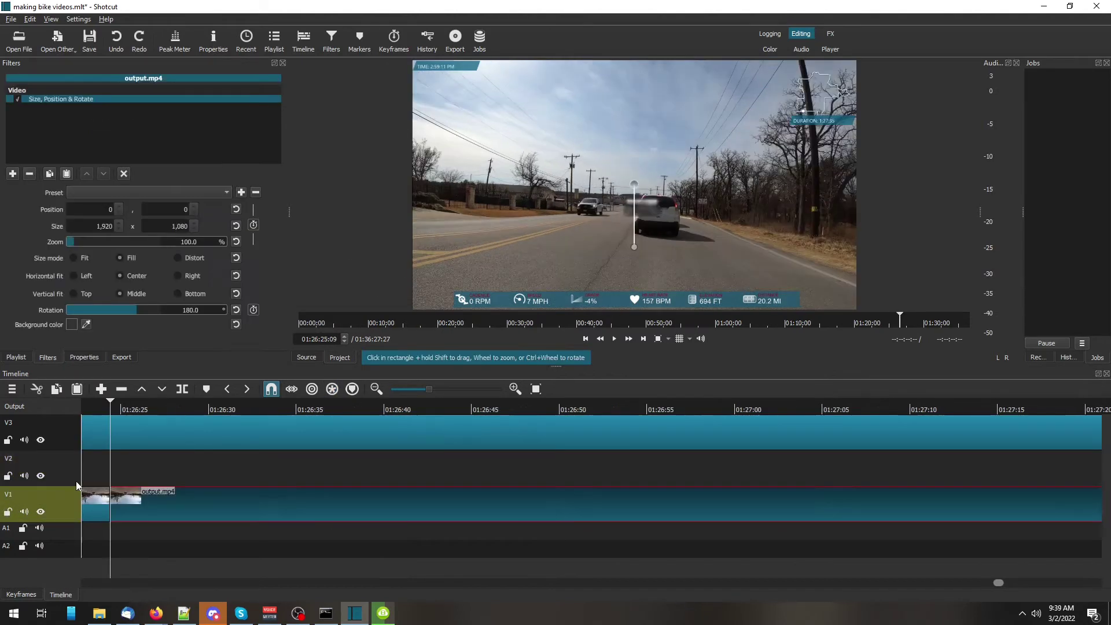
{"action": "left_click", "coordinate": [75, 482]}
{"action": "key", "text": "ctrl+v"}
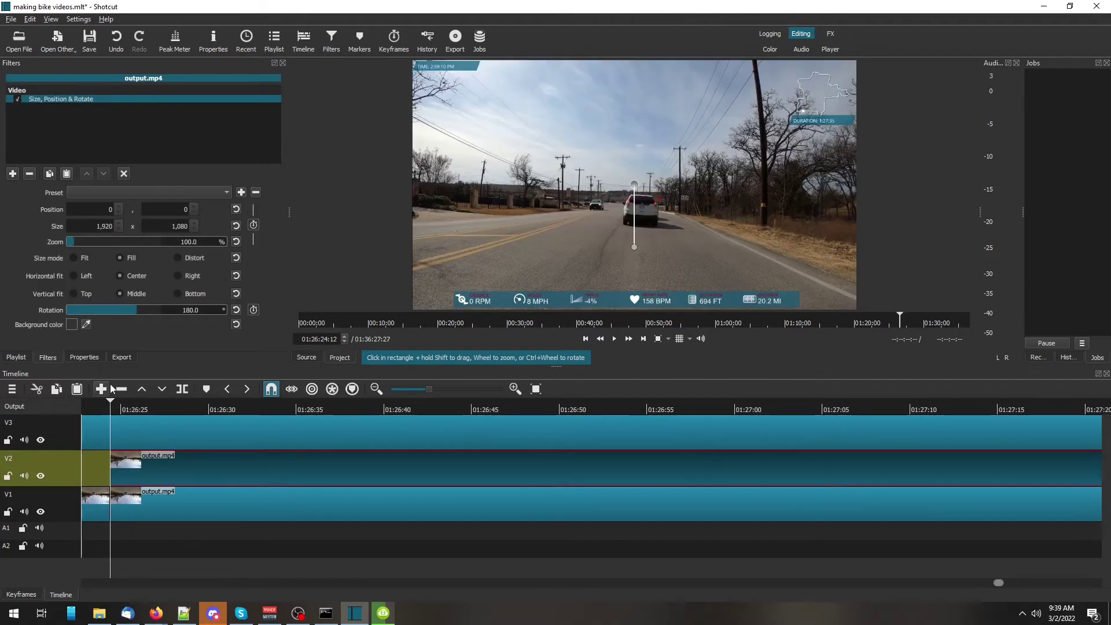
Add a Crop: Rectangle filter to the V2 copy and fit it over the SUV's plate, about 133 x 73 at 920, 603
{"action": "left_click", "coordinate": [12, 173]}
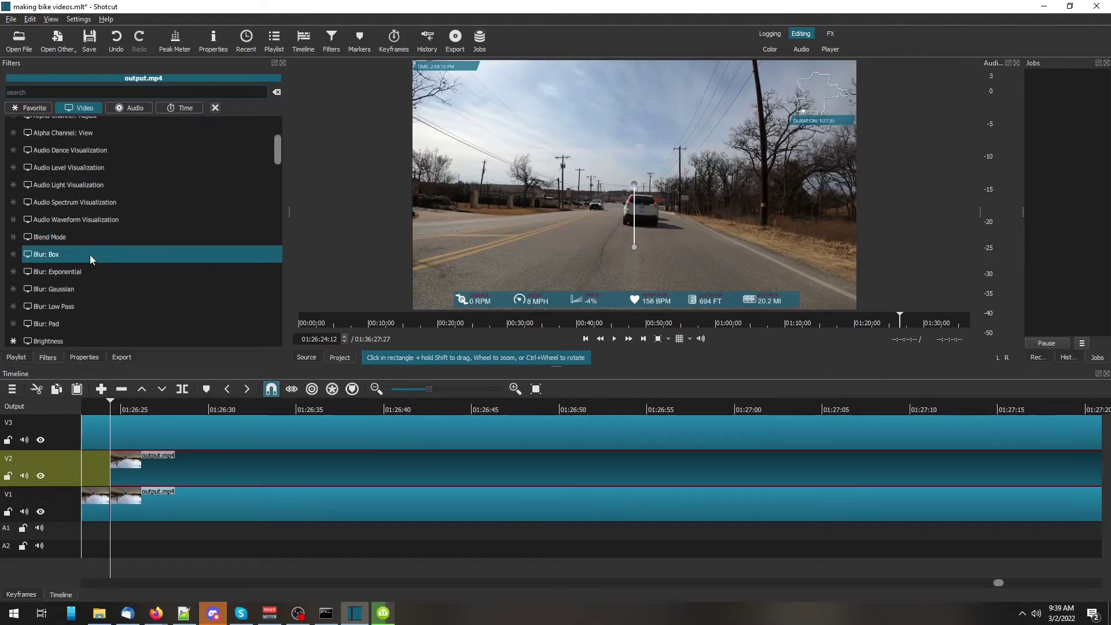
{"action": "scroll", "coordinate": [99, 272], "scroll_direction": "down", "scroll_amount": 4}
{"action": "left_click", "coordinate": [99, 265]}
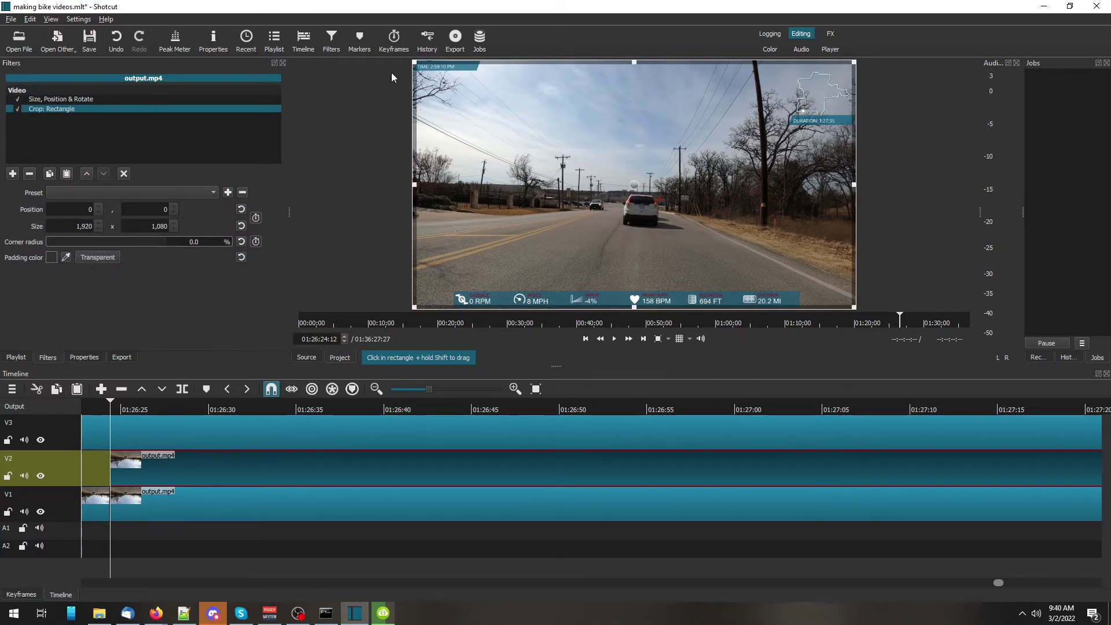
{"action": "left_click_drag", "start_coordinate": [415, 63], "coordinate": [628, 201]}
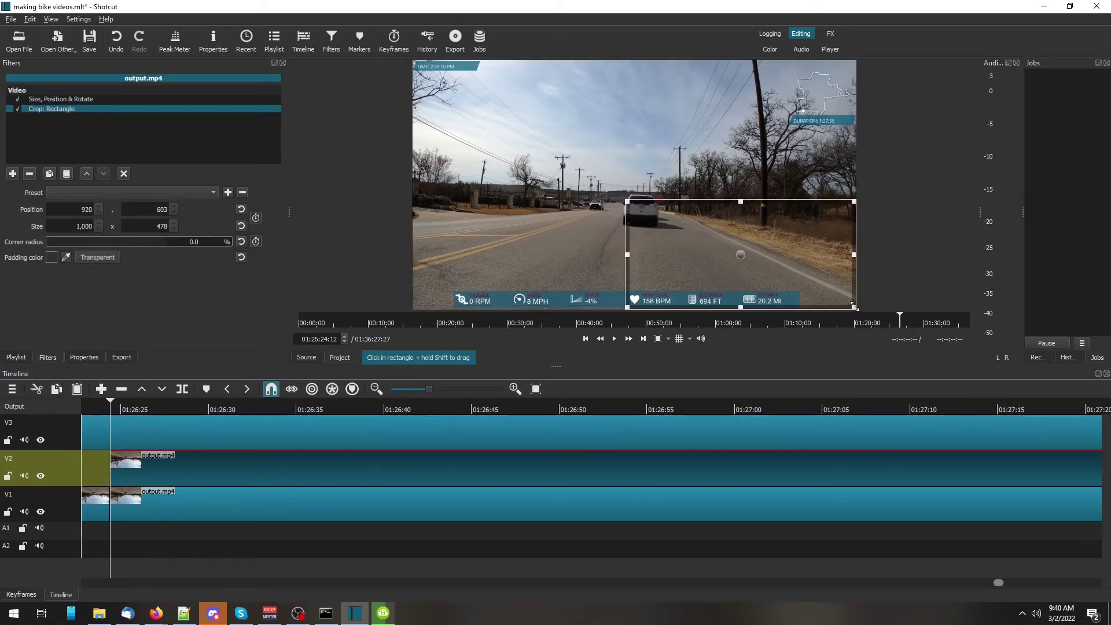
{"action": "left_click_drag", "start_coordinate": [854, 307], "coordinate": [658, 218]}
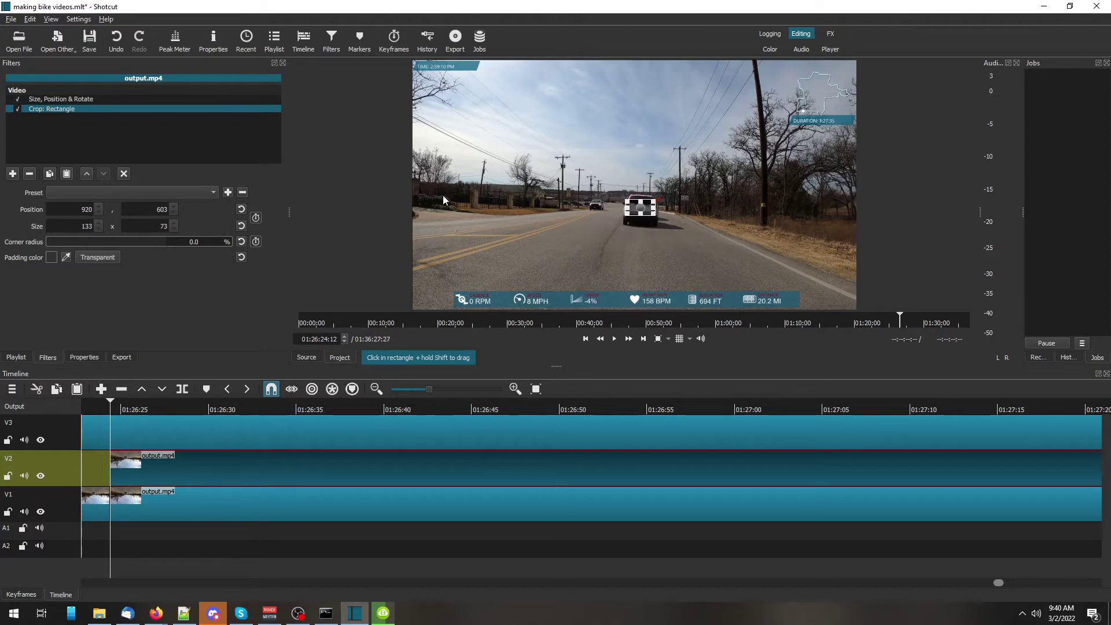
Enable position and size keyframes on the crop and follow the plate, reaching about 203 x 115 at 948, 573 at 01:26:27:02
{"action": "left_click", "coordinate": [256, 218]}
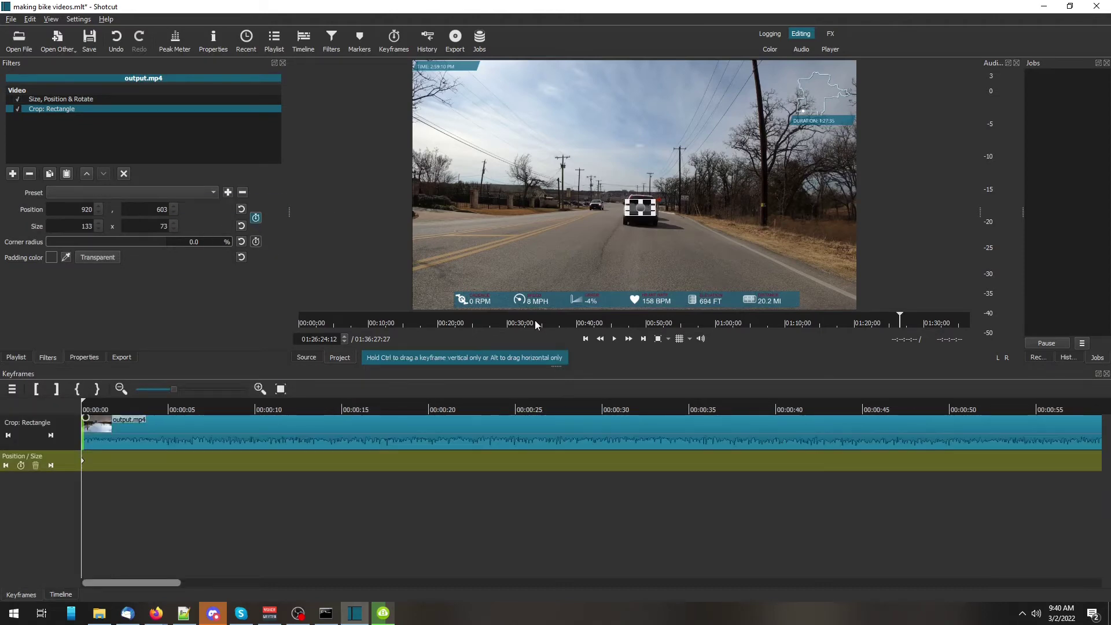
{"action": "left_click", "coordinate": [615, 338]}
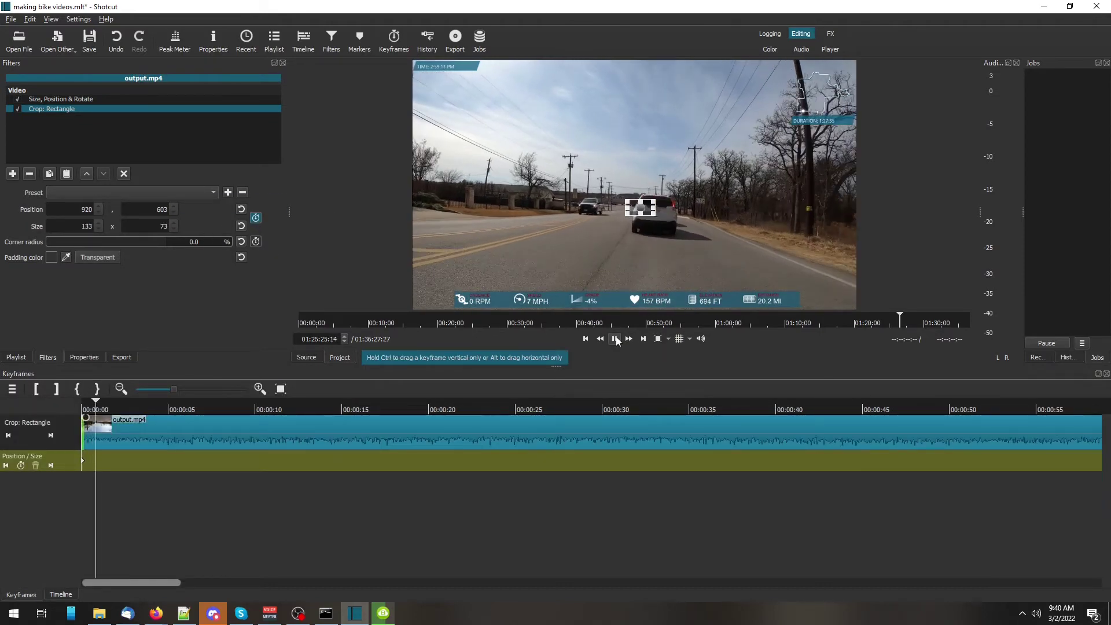
{"action": "left_click", "coordinate": [615, 339]}
{"action": "left_click_drag", "start_coordinate": [641, 210], "coordinate": [680, 216]}
{"action": "left_click", "coordinate": [618, 342]}
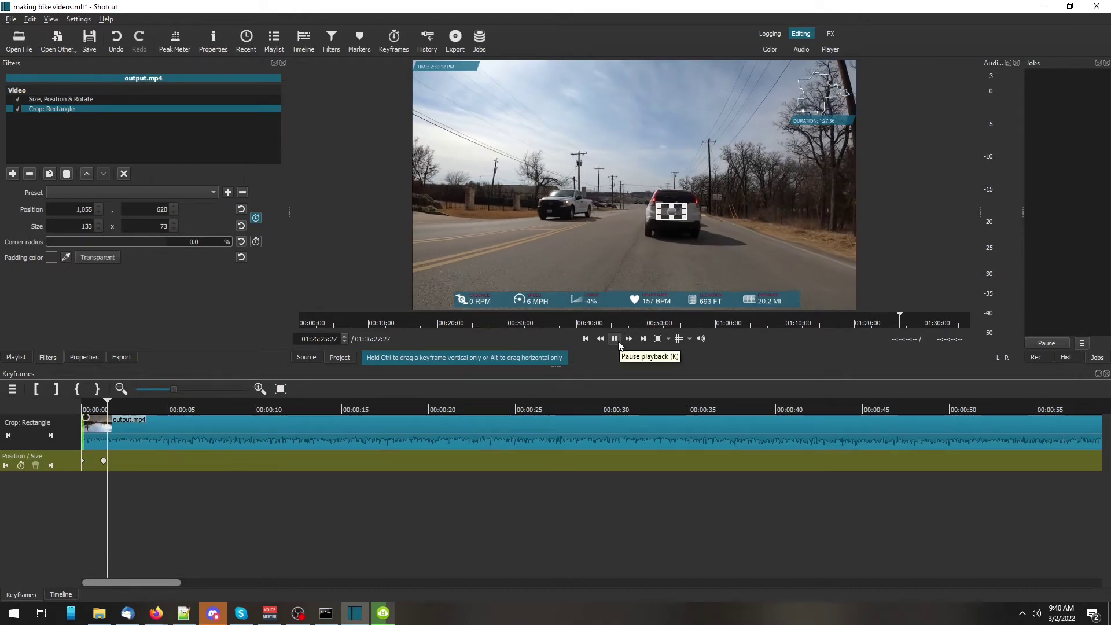
{"action": "left_click", "coordinate": [615, 339]}
{"action": "mouse_move", "coordinate": [666, 210]}
{"action": "left_mouse_down"}
{"action": "mouse_move", "coordinate": [632, 193]}
{"action": "mouse_move", "coordinate": [679, 219]}
{"action": "left_mouse_up"}
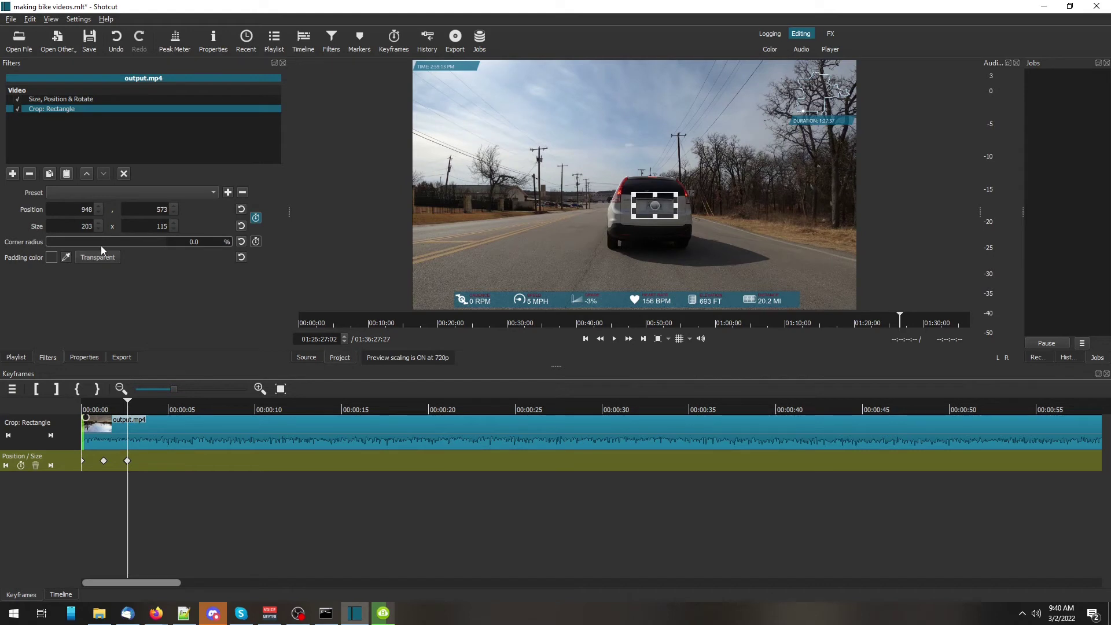
Add a Blur: Box filter to the V2 copy with width 15 px and height 20 px
{"action": "left_click", "coordinate": [11, 173]}
{"action": "left_click", "coordinate": [85, 221]}
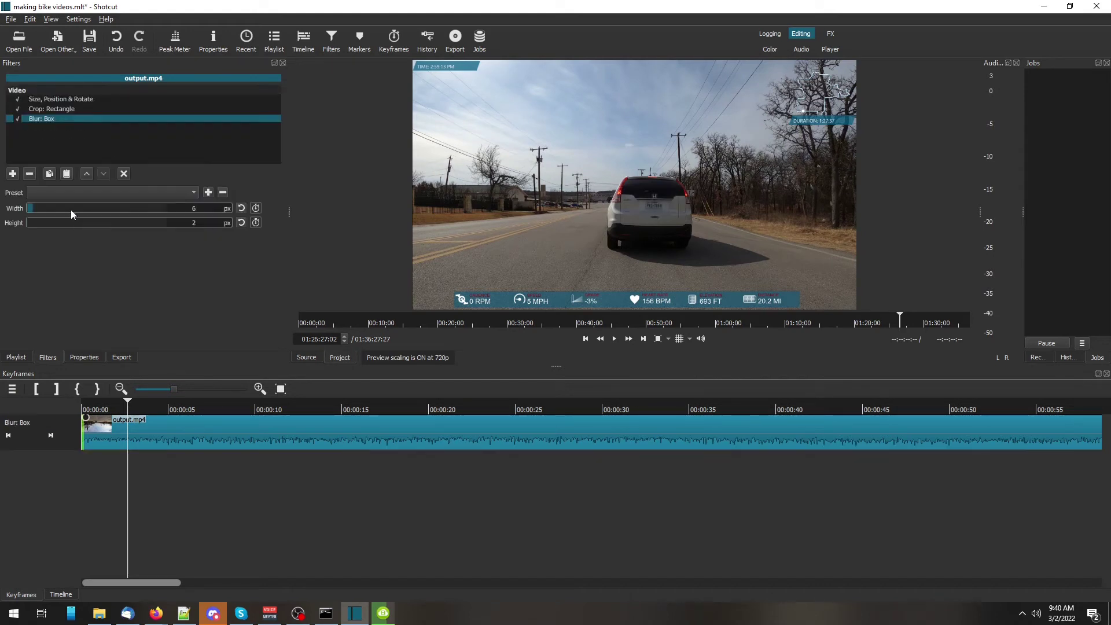
{"action": "scroll", "coordinate": [70, 209], "scroll_direction": "up", "scroll_amount": 9}
{"action": "scroll", "coordinate": [80, 224], "scroll_direction": "up", "scroll_amount": 18}
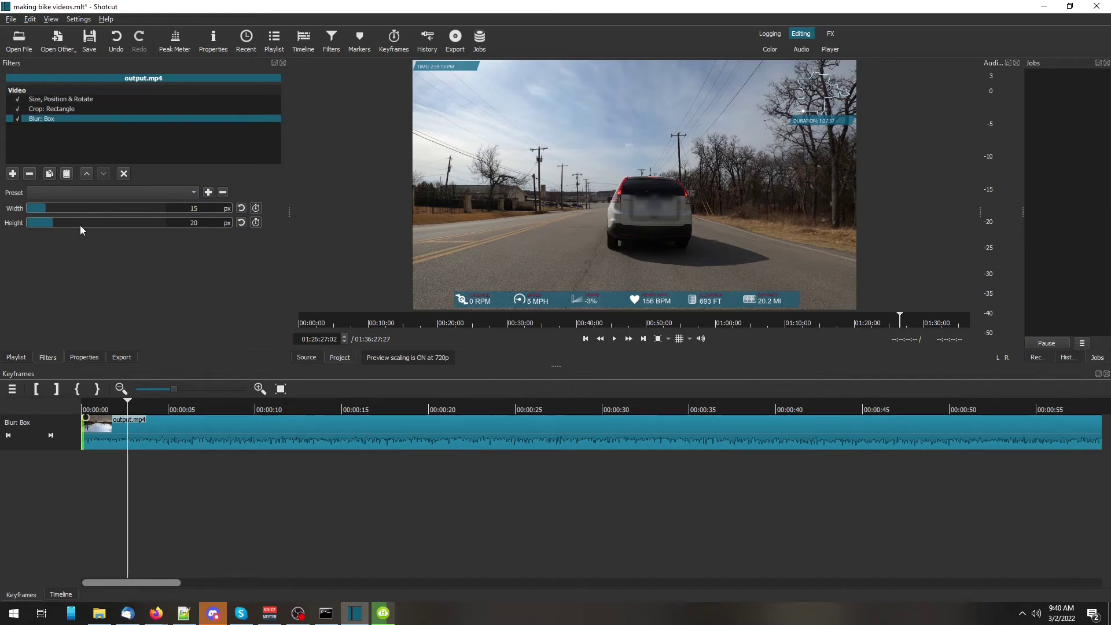
Advance to 01:26:28:08 and keyframe the crop rectangle over the plate at about 393 x 185, positioned at 816, 546
{"action": "left_click", "coordinate": [61, 108]}
{"action": "left_click", "coordinate": [614, 338]}
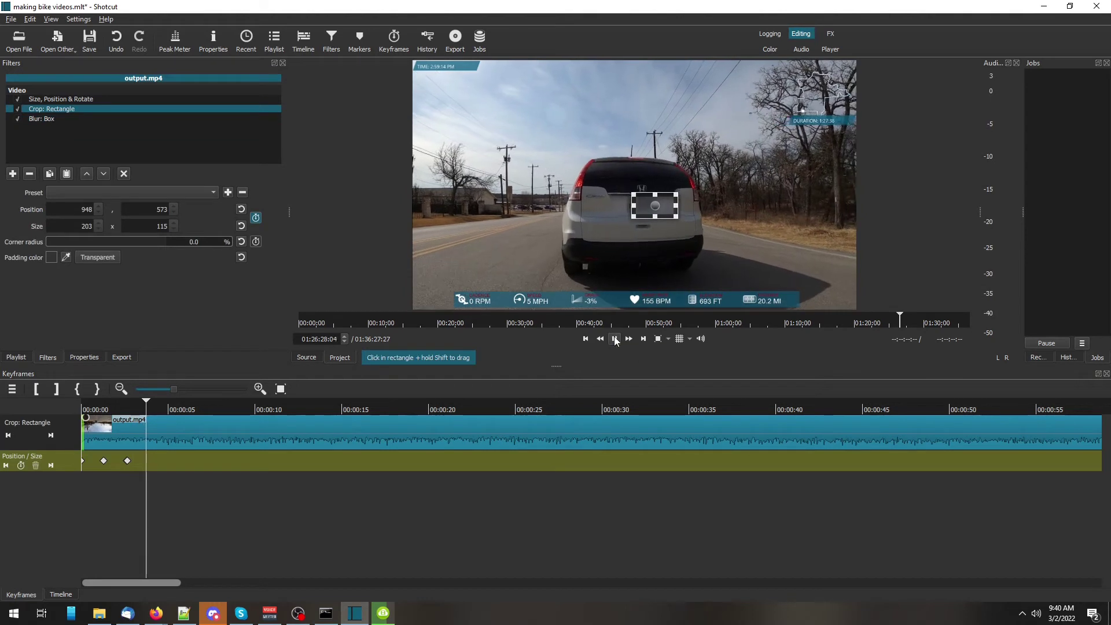
{"action": "left_click", "coordinate": [615, 339]}
{"action": "left_click_drag", "start_coordinate": [650, 208], "coordinate": [603, 227]}
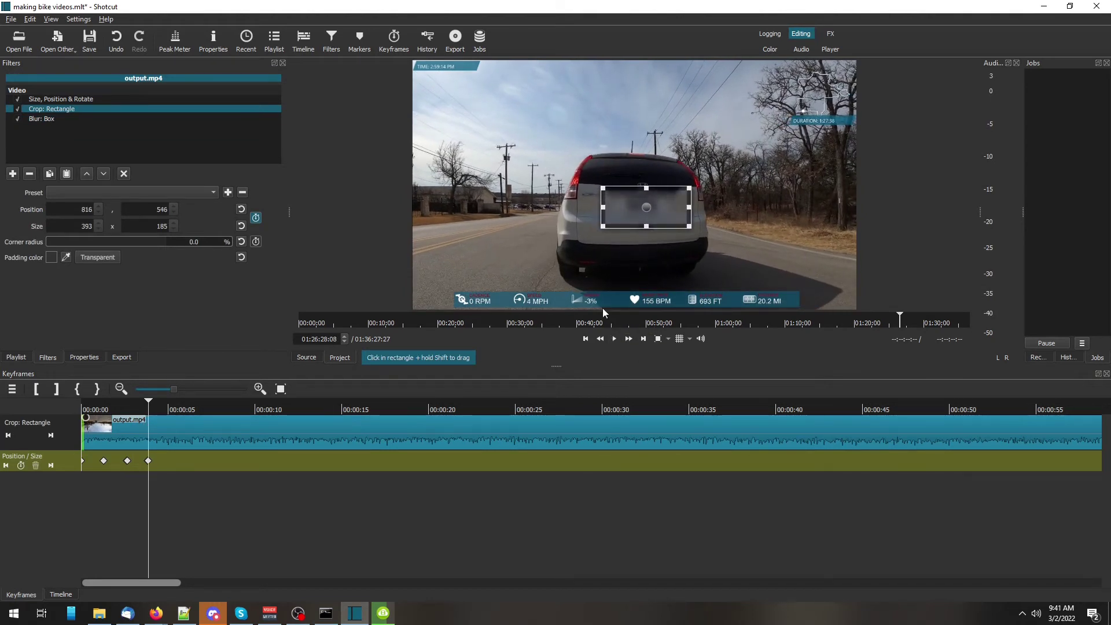
Advance the clip in short bursts from 01:26:28:16 and keyframe the crop rectangle to keep the blur over the SUV's plate
{"action": "left_click", "coordinate": [614, 338]}
{"action": "left_click", "coordinate": [644, 211]}
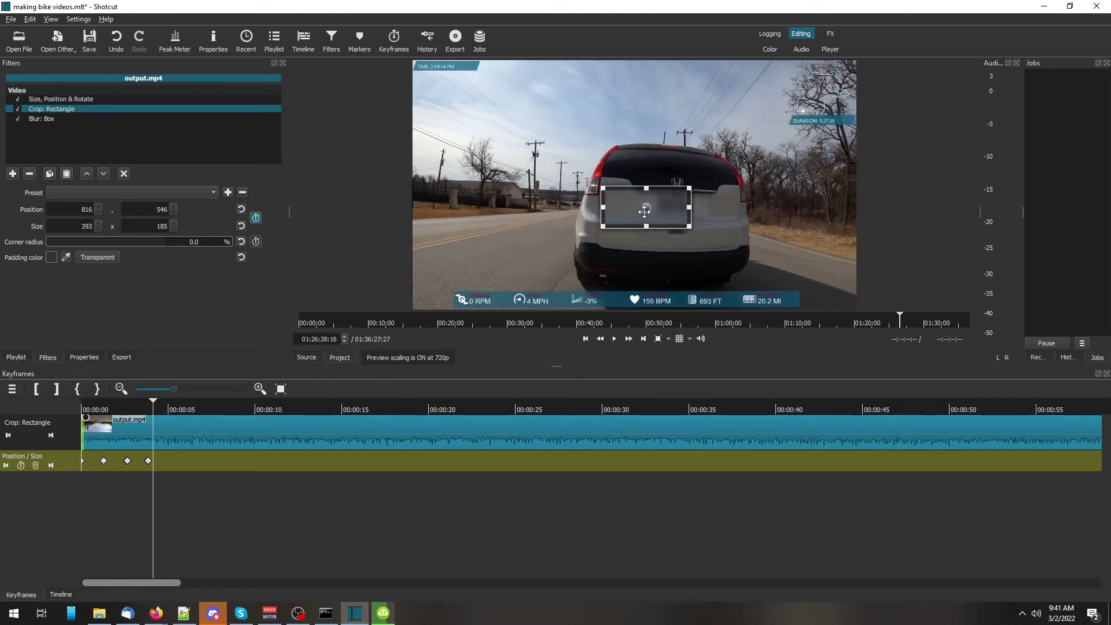
{"action": "left_click_drag", "start_coordinate": [644, 212], "coordinate": [849, 185]}
{"action": "left_click", "coordinate": [615, 338]}
{"action": "left_click", "coordinate": [615, 339]}
{"action": "left_click", "coordinate": [105, 119]}
{"action": "left_click", "coordinate": [103, 109]}
{"action": "left_click", "coordinate": [615, 338]}
{"action": "left_click", "coordinate": [615, 338]}
{"action": "left_click", "coordinate": [615, 339]}
{"action": "left_click", "coordinate": [615, 339]}
{"action": "left_click", "coordinate": [615, 339]}
{"action": "left_click", "coordinate": [615, 340]}
Go back to about nine seconds into the V2 clip, realign the crop rectangle with the plate, and keep adjusting it during playback
{"action": "left_click", "coordinate": [616, 339]}
{"action": "left_click_drag", "start_coordinate": [254, 402], "coordinate": [238, 405]}
{"action": "left_click_drag", "start_coordinate": [772, 177], "coordinate": [737, 180]}
{"action": "key", "text": "space"}
{"action": "key", "text": "space"}
{"action": "key", "text": "space"}
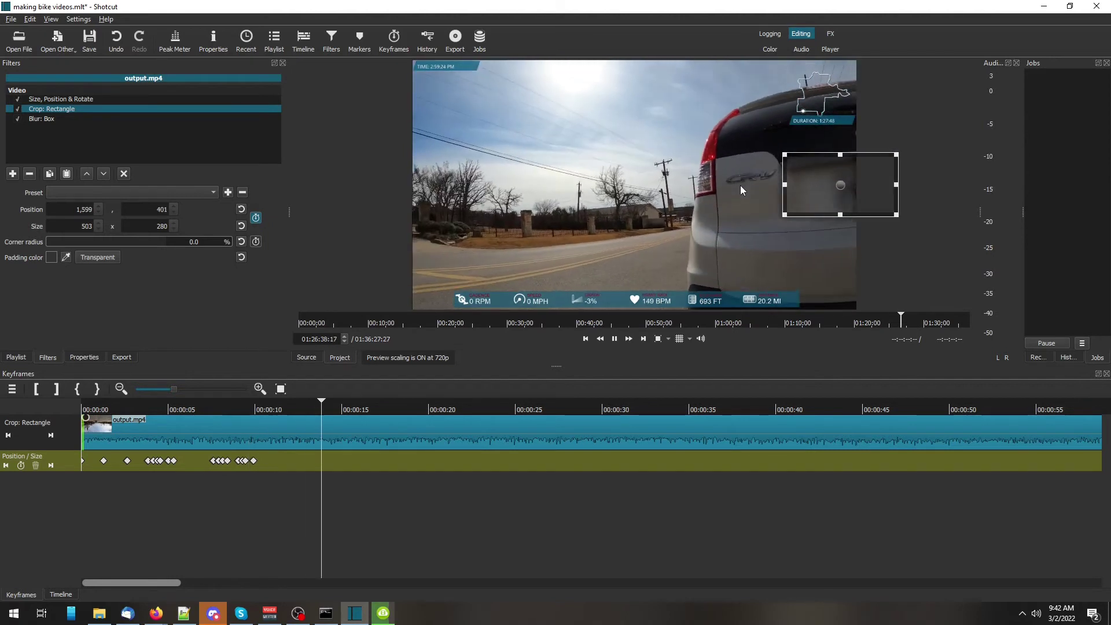
{"action": "mouse_move", "coordinate": [833, 184]}
{"action": "left_mouse_down"}
{"action": "mouse_move", "coordinate": [806, 181]}
{"action": "mouse_move", "coordinate": [843, 186]}
{"action": "mouse_move", "coordinate": [795, 180]}
{"action": "mouse_move", "coordinate": [819, 199]}
{"action": "mouse_move", "coordinate": [824, 182]}
{"action": "left_mouse_up"}
{"action": "key", "text": "space"}
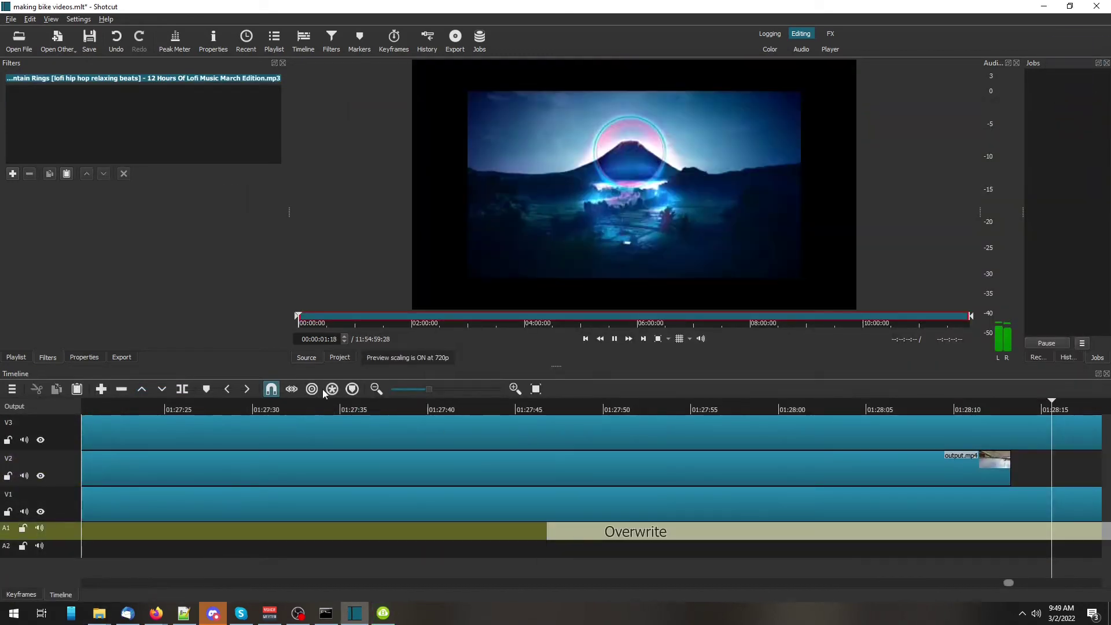
Place the Mountain Rings lofi track on A1 at the timeline's start, cut off its first 5 seconds, and check the playback
{"action": "right_click", "coordinate": [538, 528]}
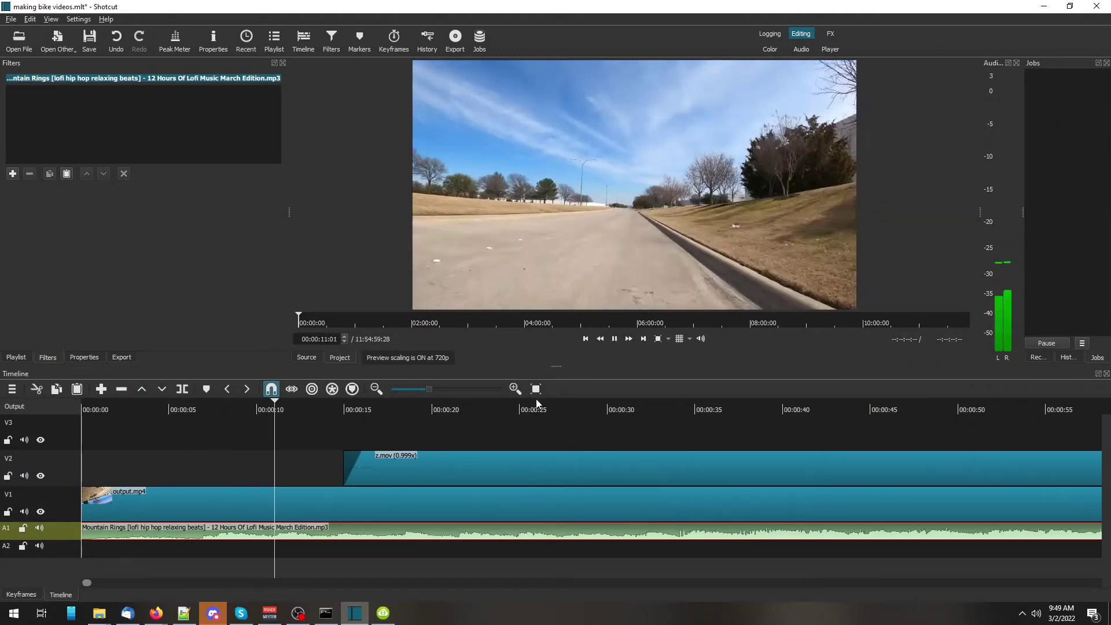
{"action": "left_click", "coordinate": [615, 339]}
{"action": "left_click", "coordinate": [169, 409]}
{"action": "key", "text": "s"}
{"action": "left_click", "coordinate": [139, 533]}
{"action": "key", "text": "x"}
{"action": "key", "text": "Home"}
{"action": "key", "text": "space"}
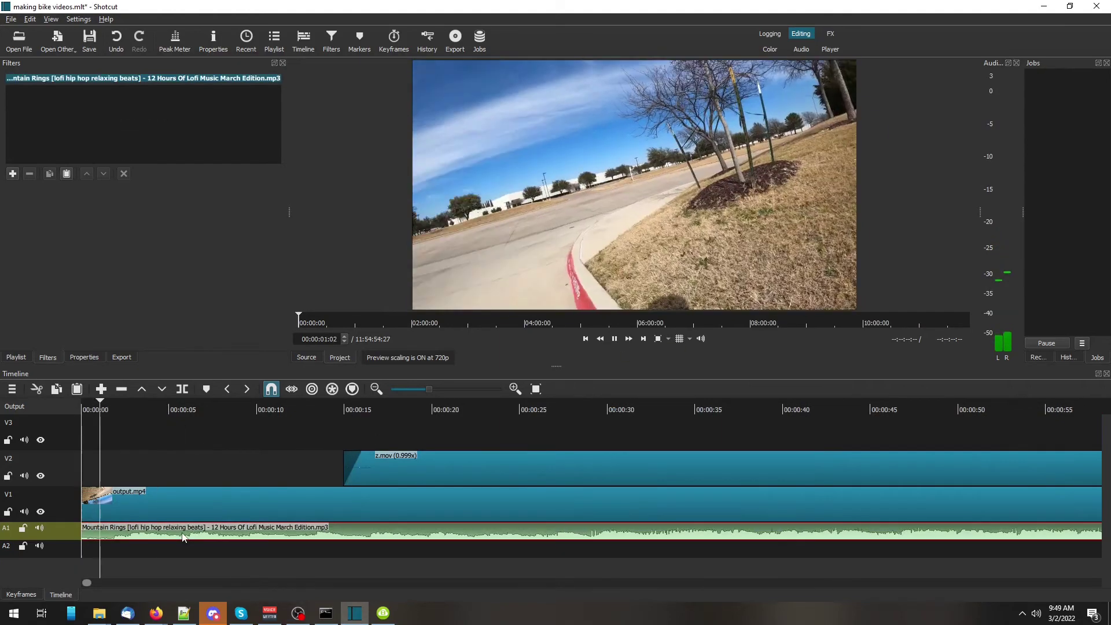
{"action": "left_click", "coordinate": [615, 339]}
Split the Mountain Rings track where output.mp4 ends, at 01:36:26:05, and remove the remaining music
{"action": "left_click_drag", "start_coordinate": [87, 582], "coordinate": [222, 586]}
{"action": "left_click", "coordinate": [584, 409]}
{"action": "key", "text": "s"}
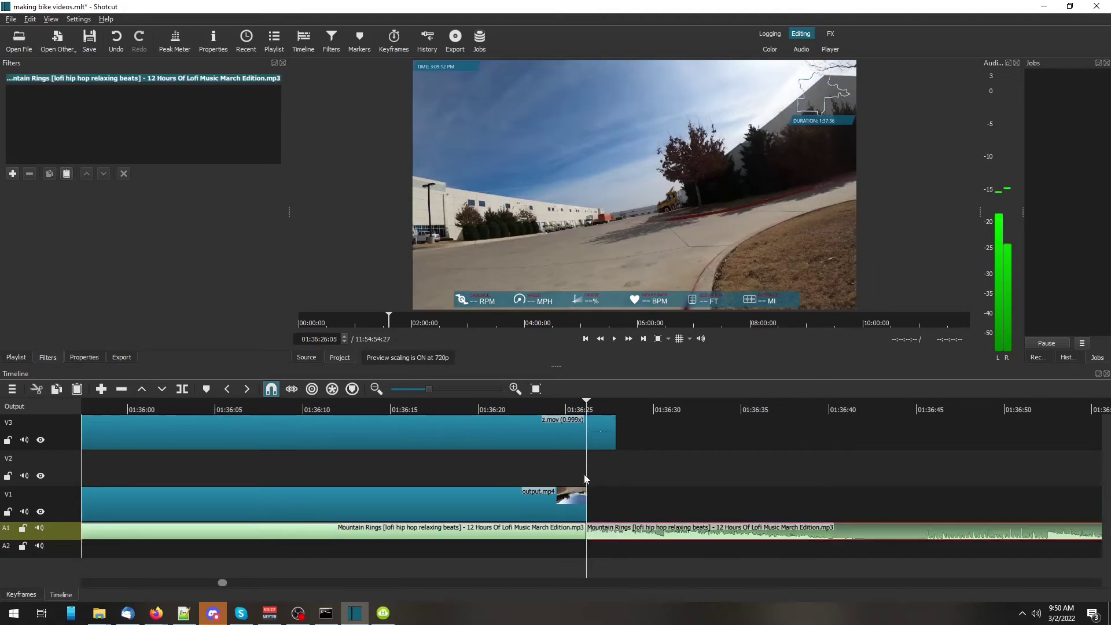
{"action": "key", "text": "x"}
Cut the z.mov overlay on V3 at about 01:36:09:26, remove the remainder, and fade out its end
{"action": "left_click", "coordinate": [622, 444]}
{"action": "key", "text": "space"}
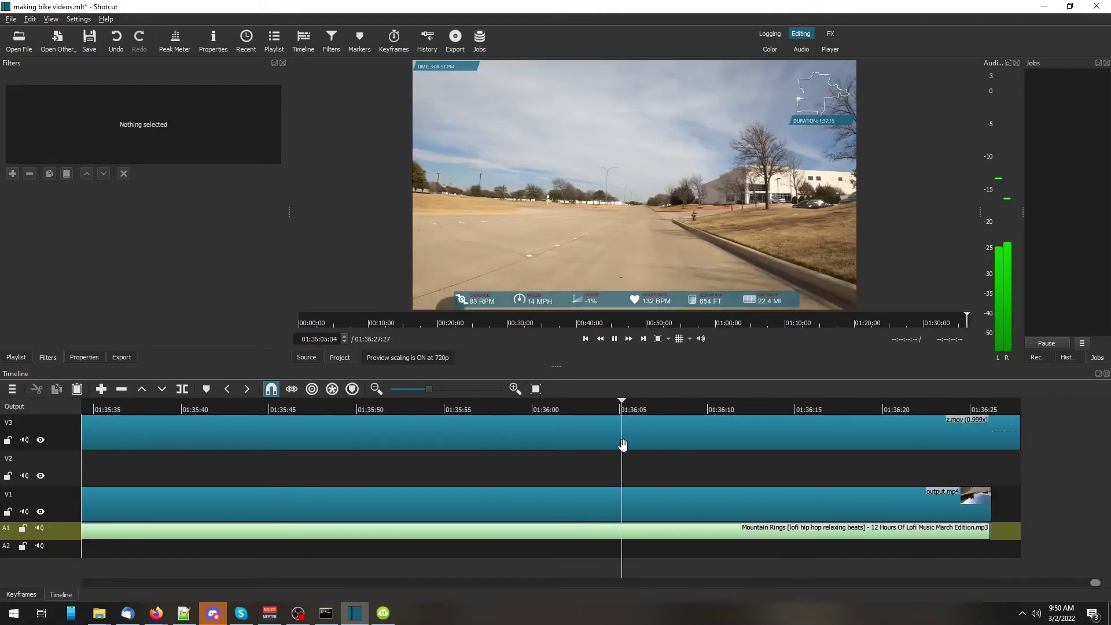
{"action": "left_click", "coordinate": [707, 424]}
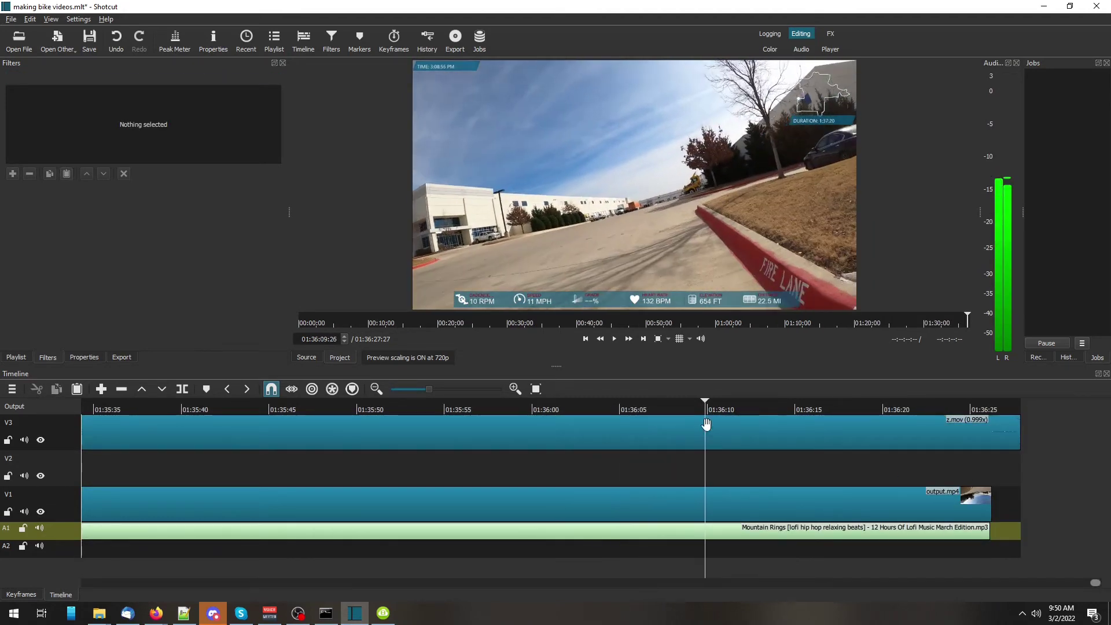
{"action": "left_click", "coordinate": [706, 425]}
{"action": "key", "text": "s"}
{"action": "key", "text": "x"}
{"action": "left_click", "coordinate": [708, 404]}
{"action": "key", "text": "space"}
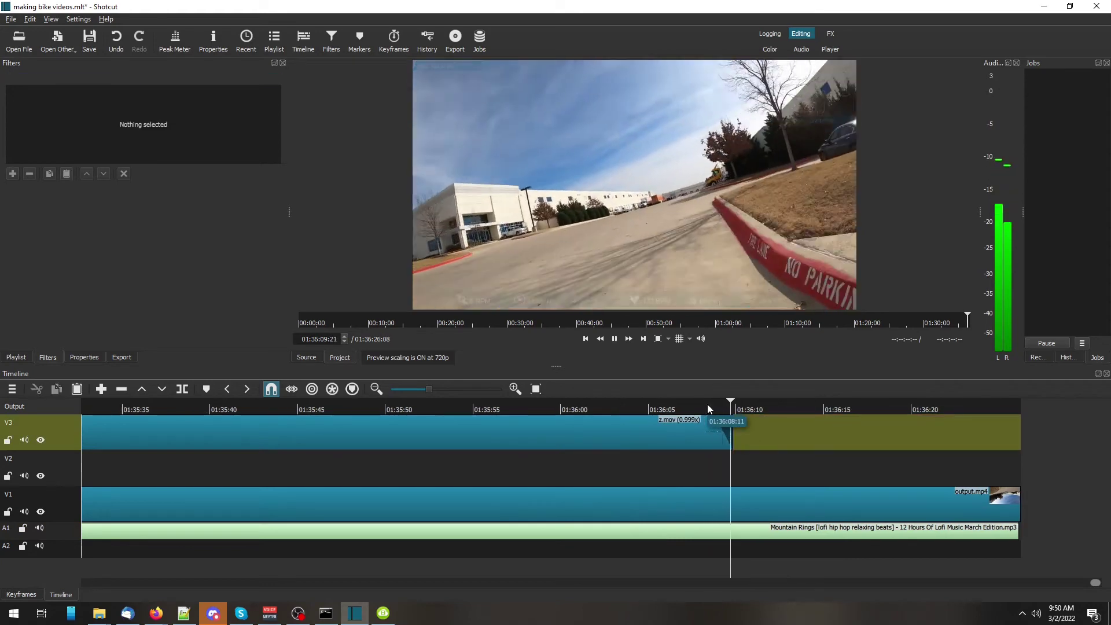
Split output.mp4 on V1 at 01:36:11:18 and remove the part after the cut
{"action": "left_click", "coordinate": [890, 494]}
{"action": "key", "text": "s"}
{"action": "key", "text": "x"}
Add LiveStreamEnding.png from the EndingStarting folder to the end of V1, overlapping output.mp4 to create a transition
{"action": "mouse_move", "coordinate": [99, 614]}
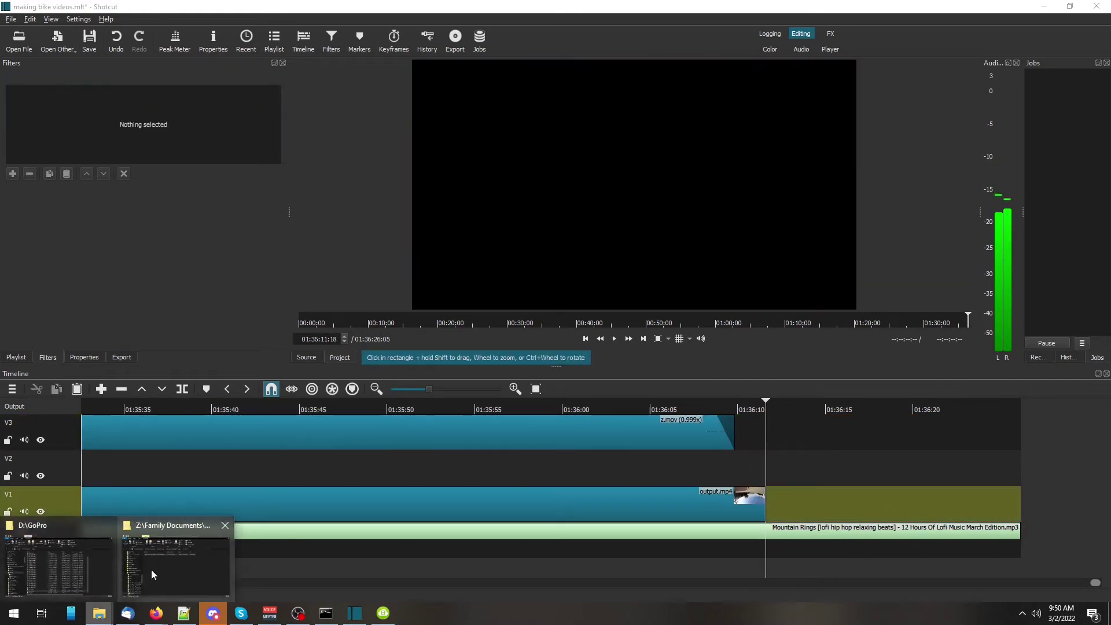
{"action": "left_click", "coordinate": [154, 575]}
{"action": "key", "text": "alt+Left"}
{"action": "key", "text": "alt+Left"}
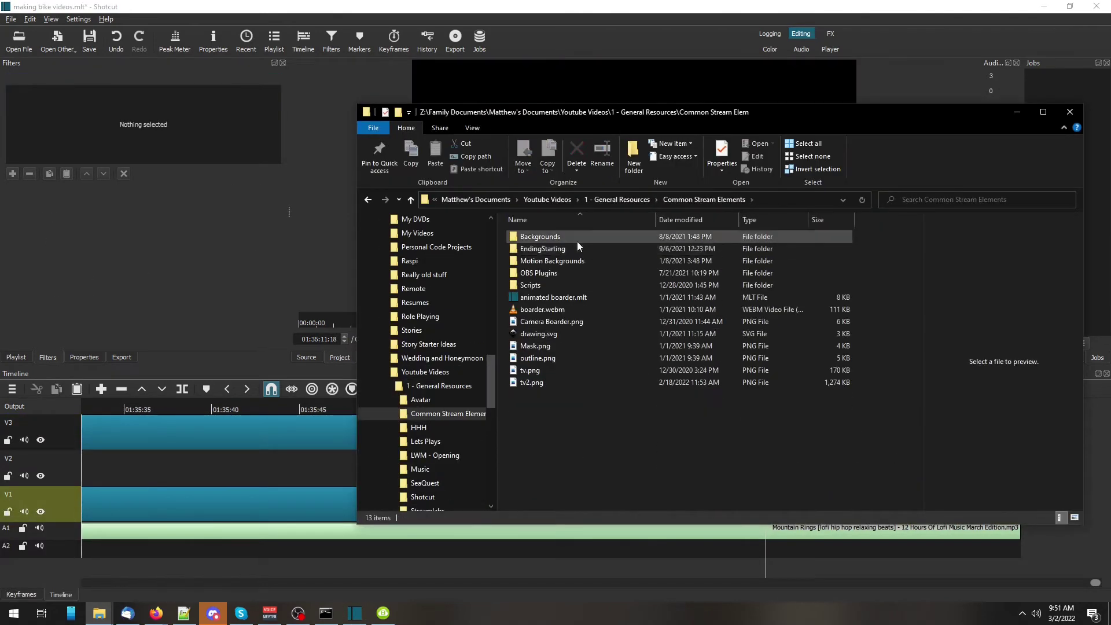
{"action": "double_click", "coordinate": [577, 249]}
{"action": "left_click", "coordinate": [576, 273]}
{"action": "left_click_drag", "start_coordinate": [525, 276], "coordinate": [766, 505]}
{"action": "scroll", "coordinate": [785, 507], "scroll_direction": "down", "scroll_amount": 5}
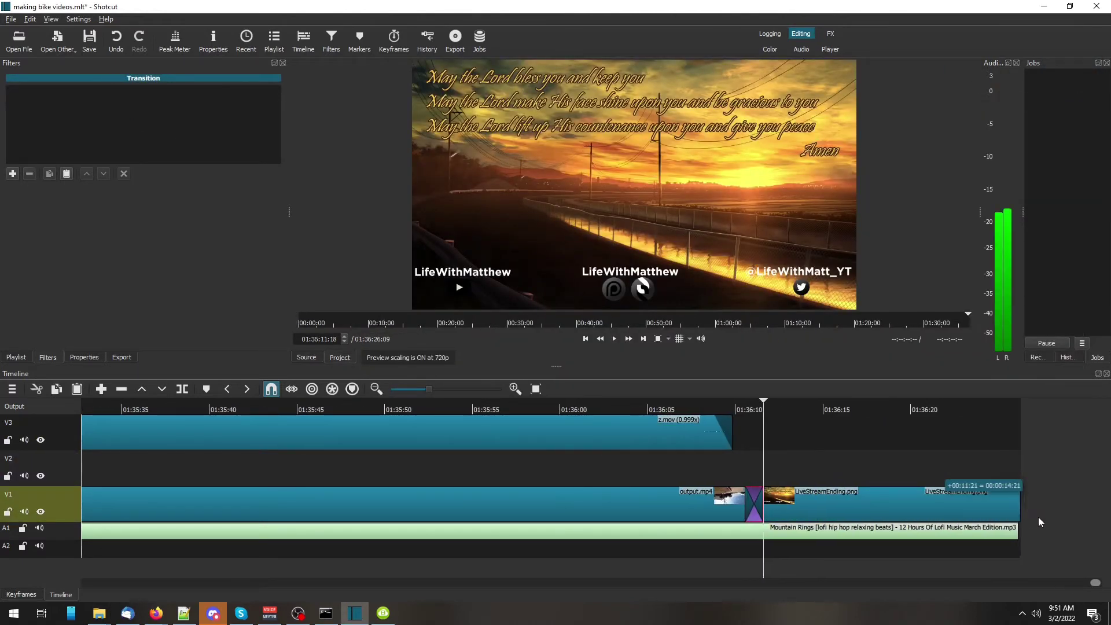
Extend the ending image and the music to finish together at 01:36:31:23, and play through the closing transition
{"action": "mouse_move", "coordinate": [1038, 523]}
{"action": "left_mouse_down"}
{"action": "mouse_move", "coordinate": [1102, 533]}
{"action": "mouse_move", "coordinate": [1009, 532]}
{"action": "mouse_move", "coordinate": [1027, 533]}
{"action": "left_mouse_up"}
{"action": "key", "text": "j"}
{"action": "key", "text": "l"}
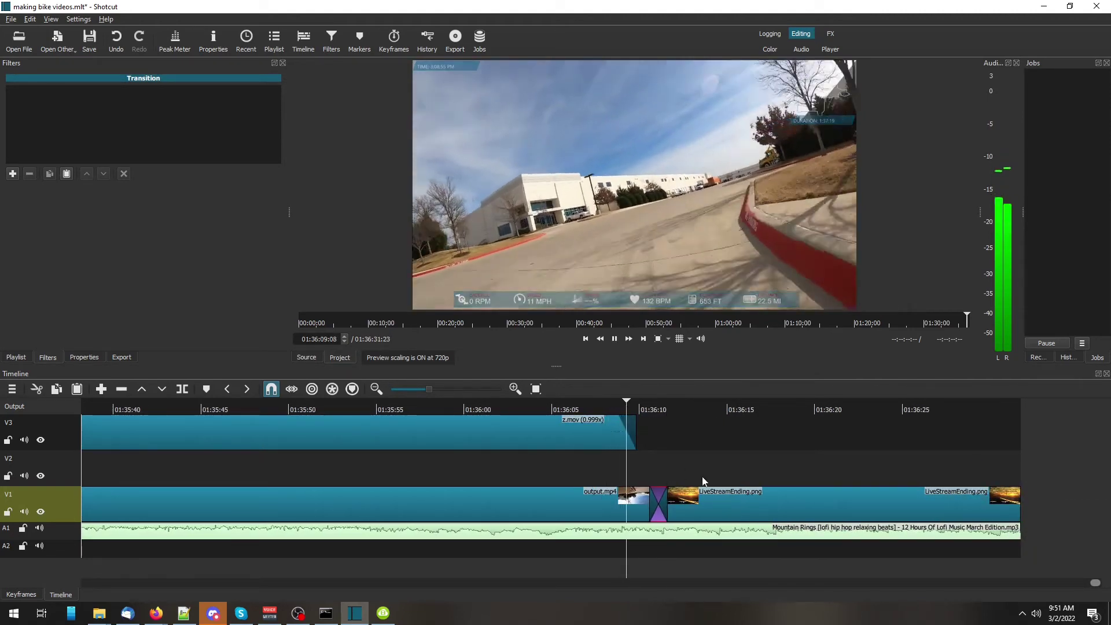
{"action": "left_click", "coordinate": [614, 339]}
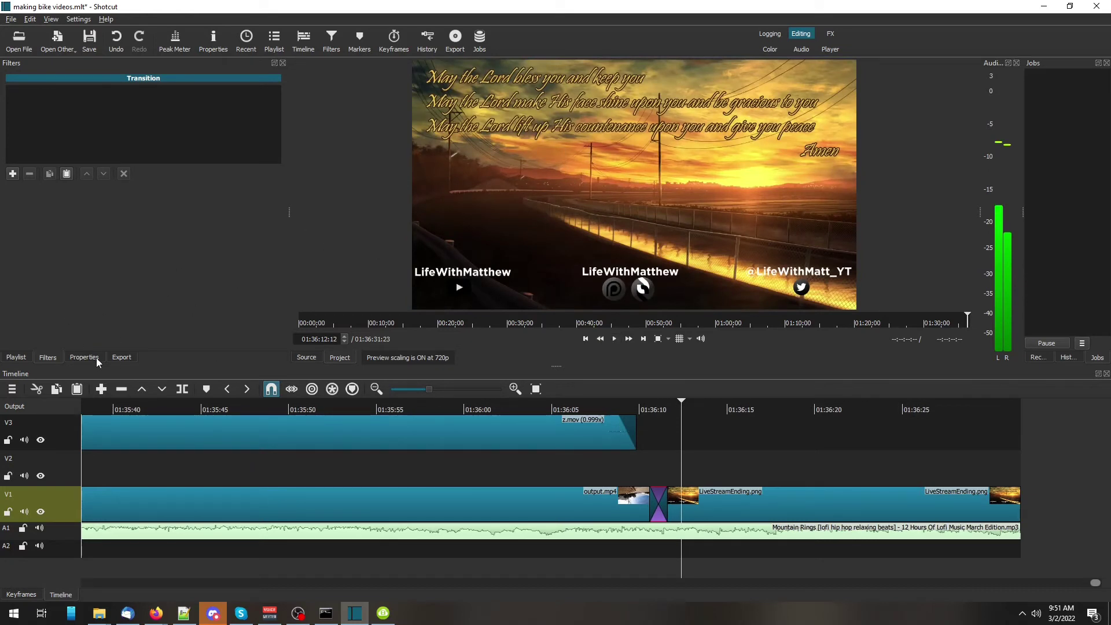
Open the export settings and load the custom 1 - YouTube preset with 3840 x 2160 resolution at 30 fps
{"action": "left_click", "coordinate": [120, 358]}
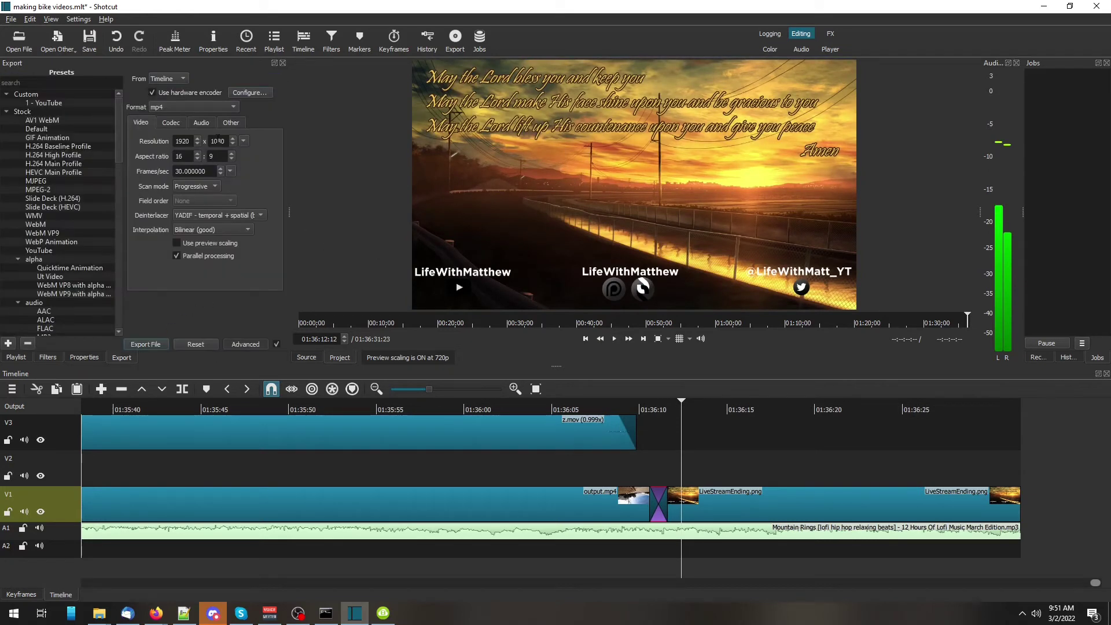
{"action": "left_click", "coordinate": [200, 106]}
{"action": "left_click", "coordinate": [303, 125]}
{"action": "left_click", "coordinate": [48, 103]}
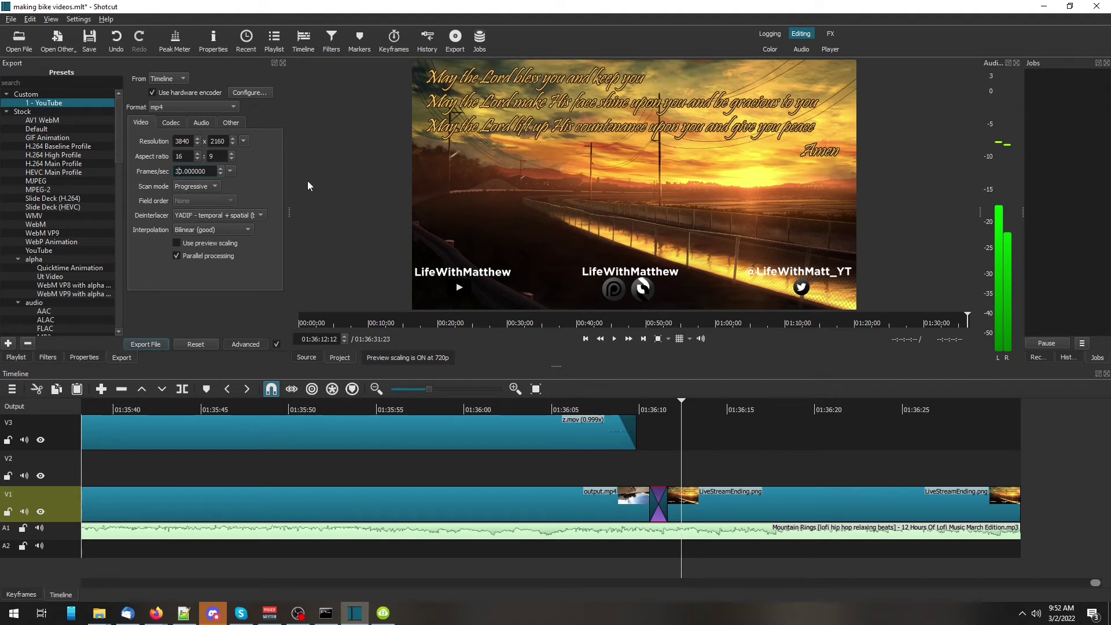
Keep hevc_nvenc as the video codec, set the quality to 50 %, and check the audio export settings
{"action": "left_click", "coordinate": [171, 123]}
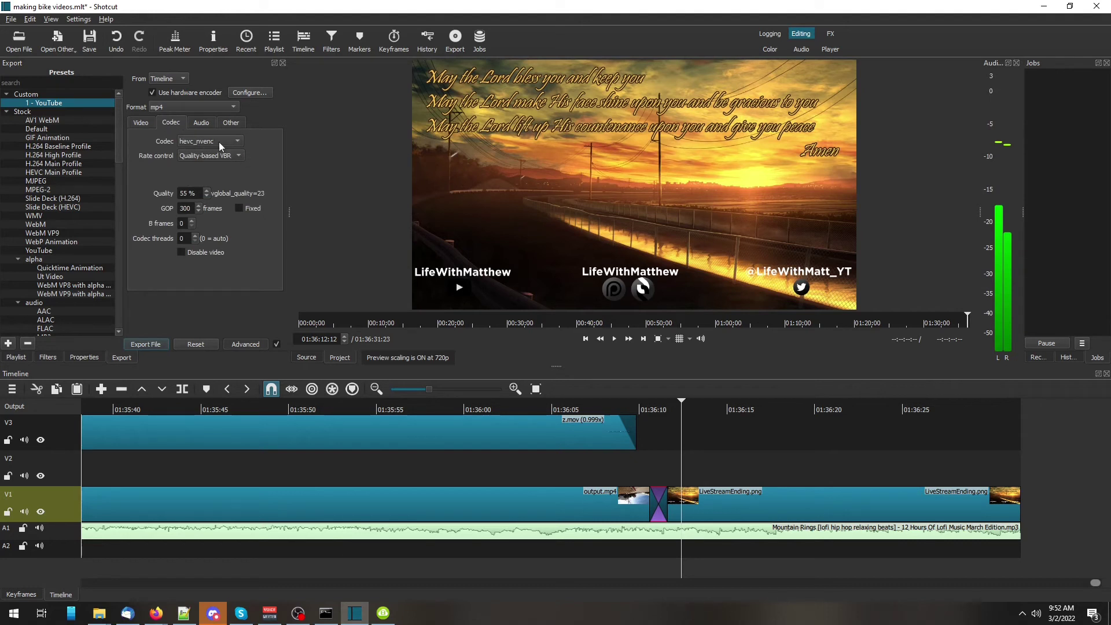
{"action": "left_click", "coordinate": [234, 147]}
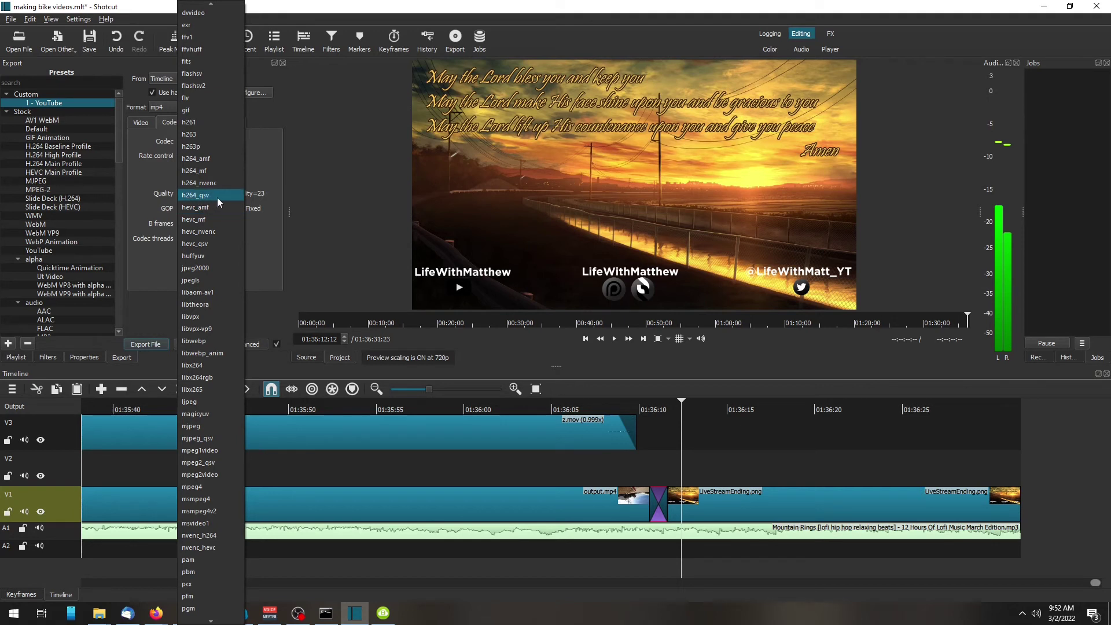
{"action": "key", "text": "Escape"}
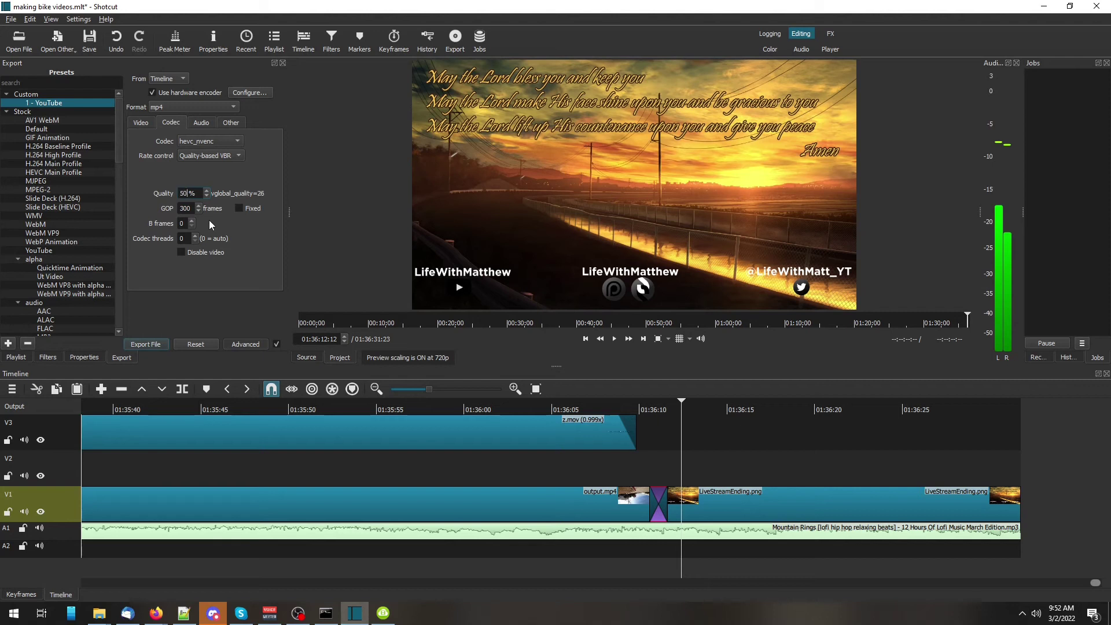
{"action": "type", "text": "2"}
{"action": "left_click", "coordinate": [201, 122]}
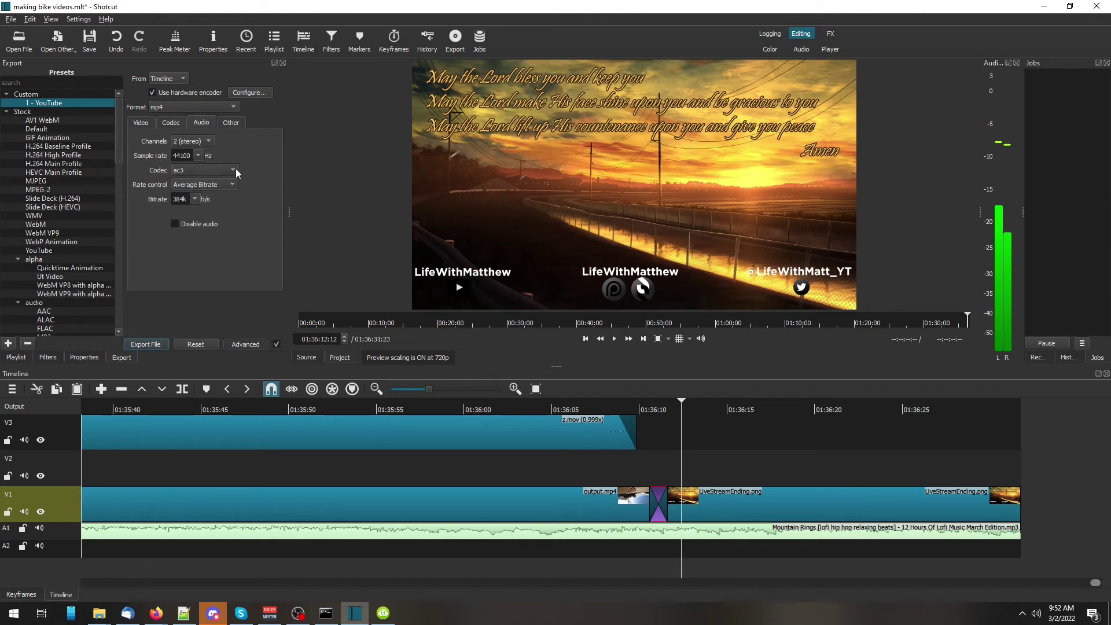
Export the timeline to a video file on drive D
{"action": "left_click", "coordinate": [145, 344]}
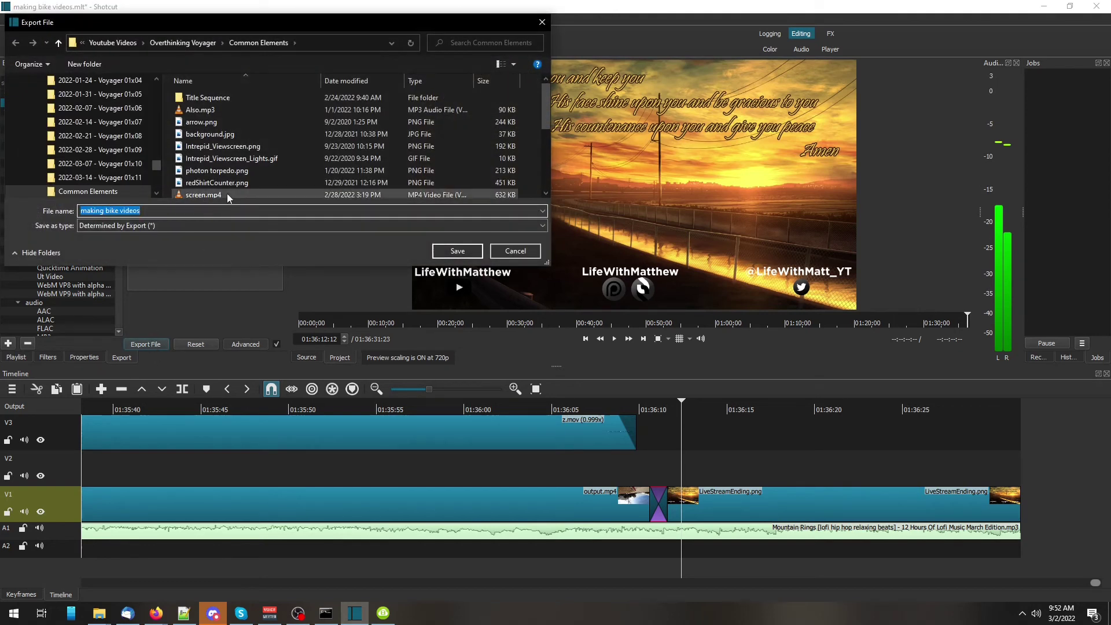
{"action": "scroll", "coordinate": [139, 167], "scroll_direction": "up", "scroll_amount": 2}
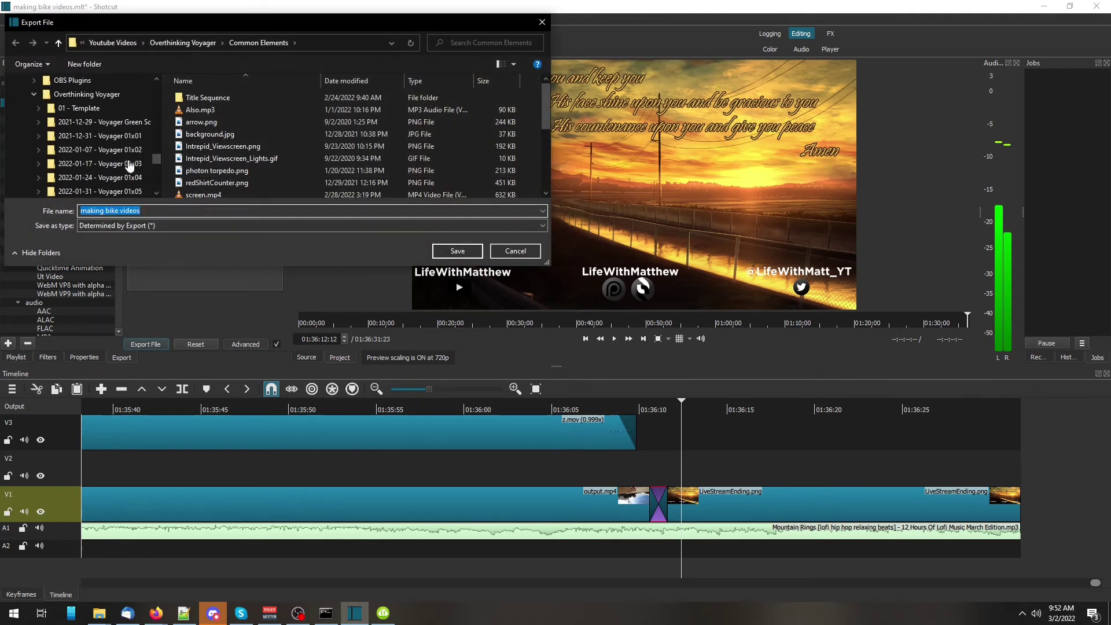
{"action": "key", "text": "Return"}
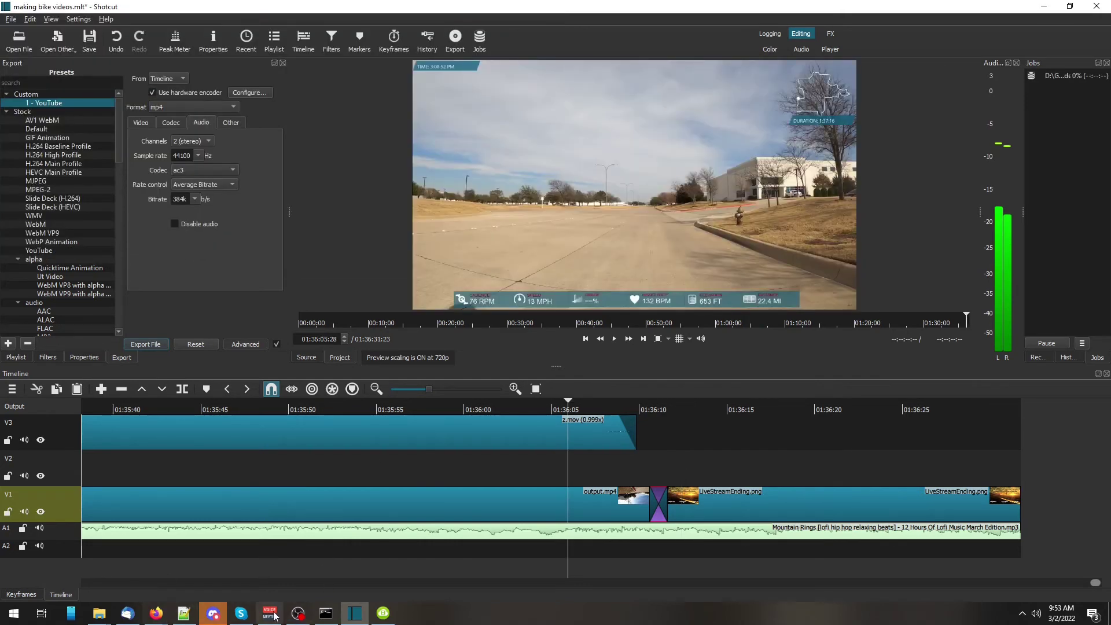
Switch to the Command Prompt and run del /f/q/s *.* > null in the D:\GoPro\Export\PNG sequence folder
{"action": "left_click", "coordinate": [334, 618]}
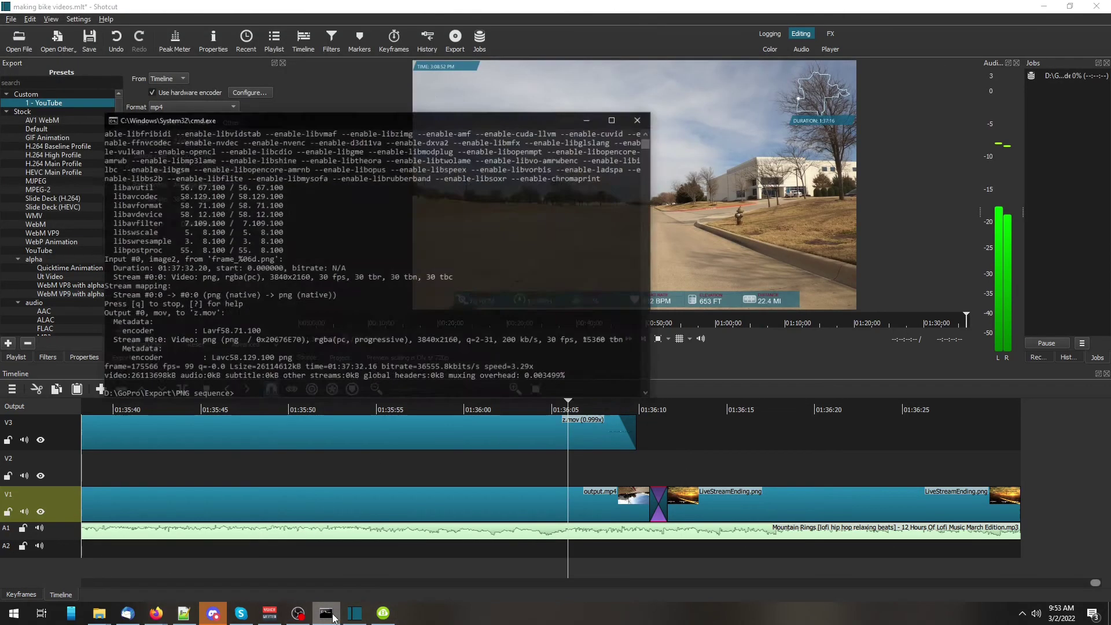
{"action": "left_click", "coordinate": [523, 307]}
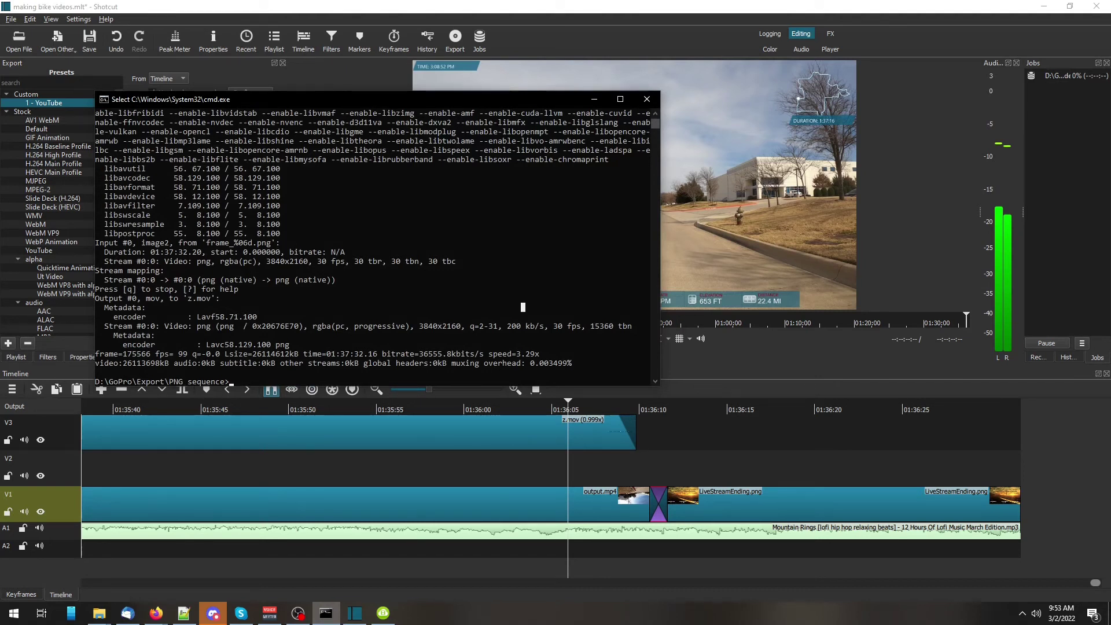
{"action": "left_click", "coordinate": [156, 614]}
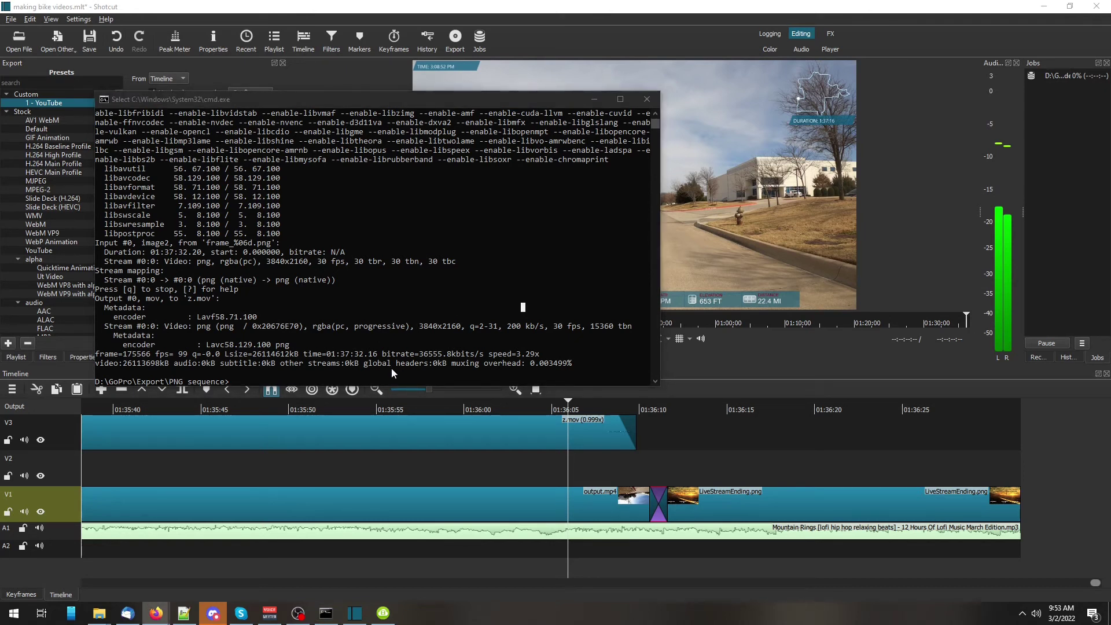
{"action": "type", "text": "del"}
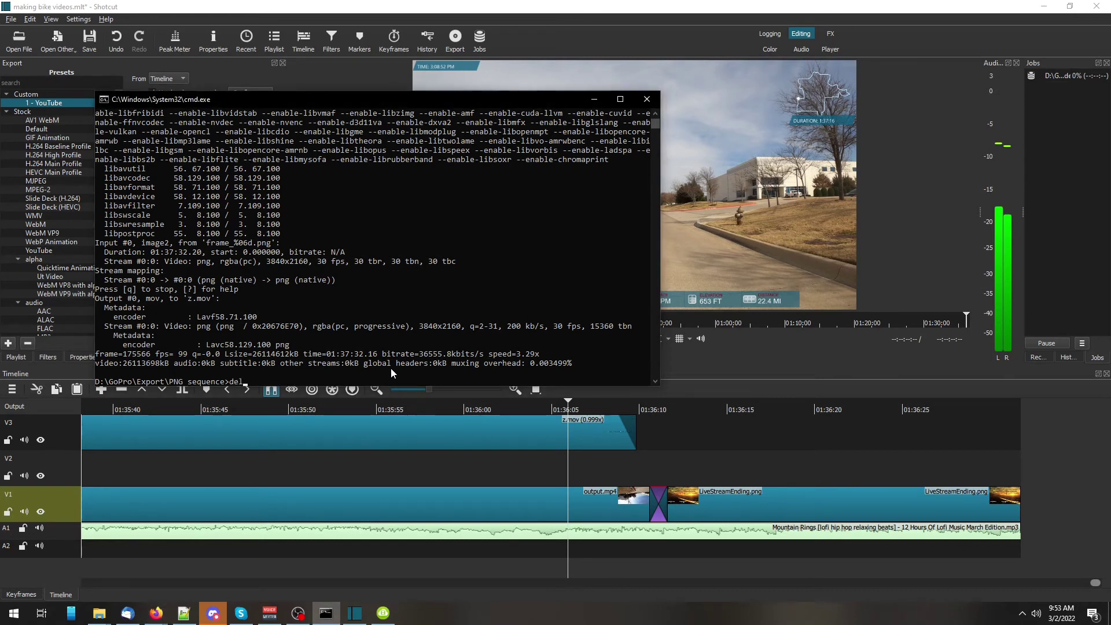
{"action": "type", "text": " /f"}
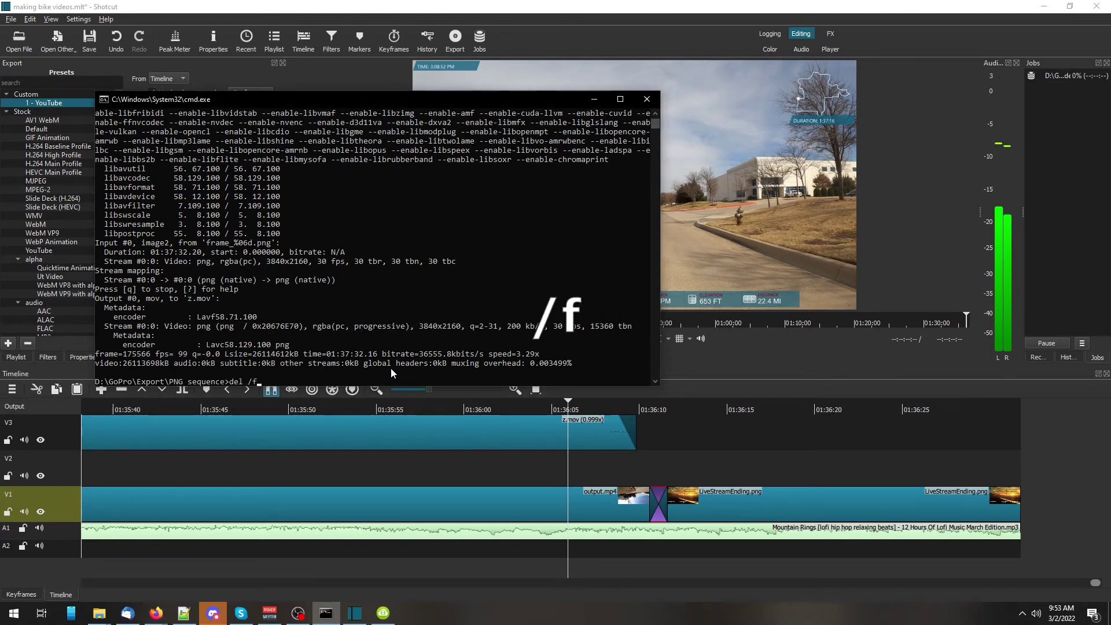
{"action": "type", "text": "/q/s *.* > null"}
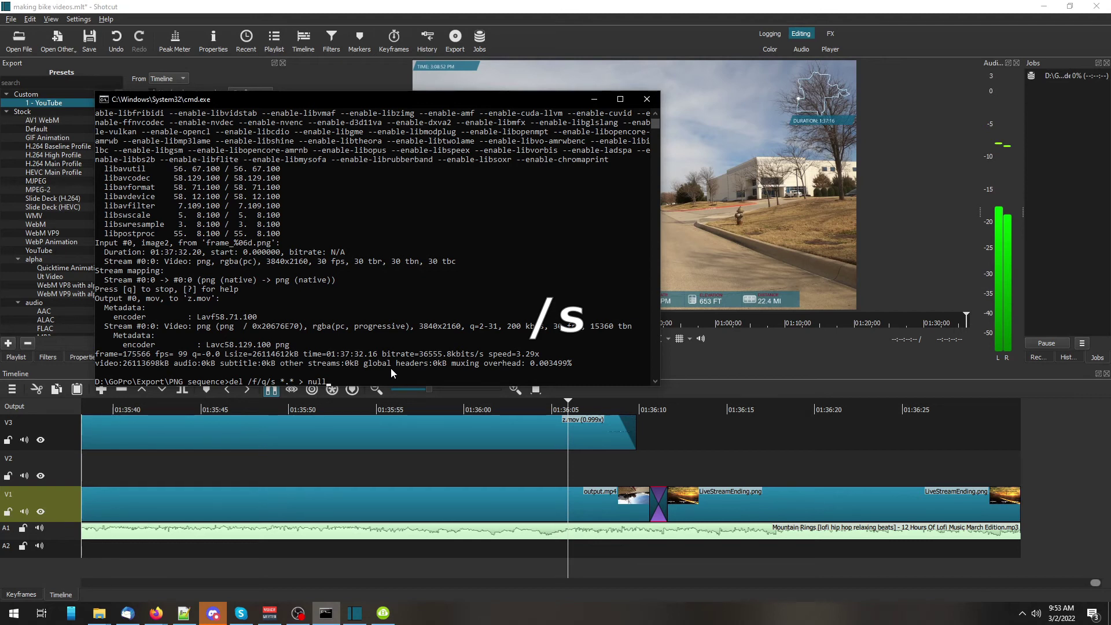
{"action": "key", "text": "Return"}
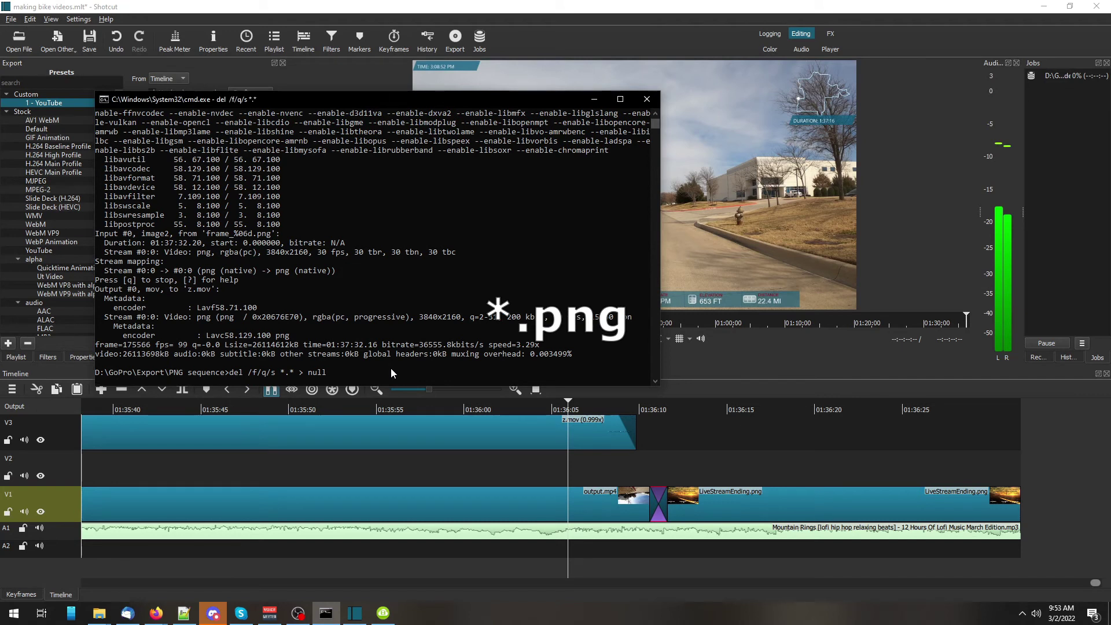